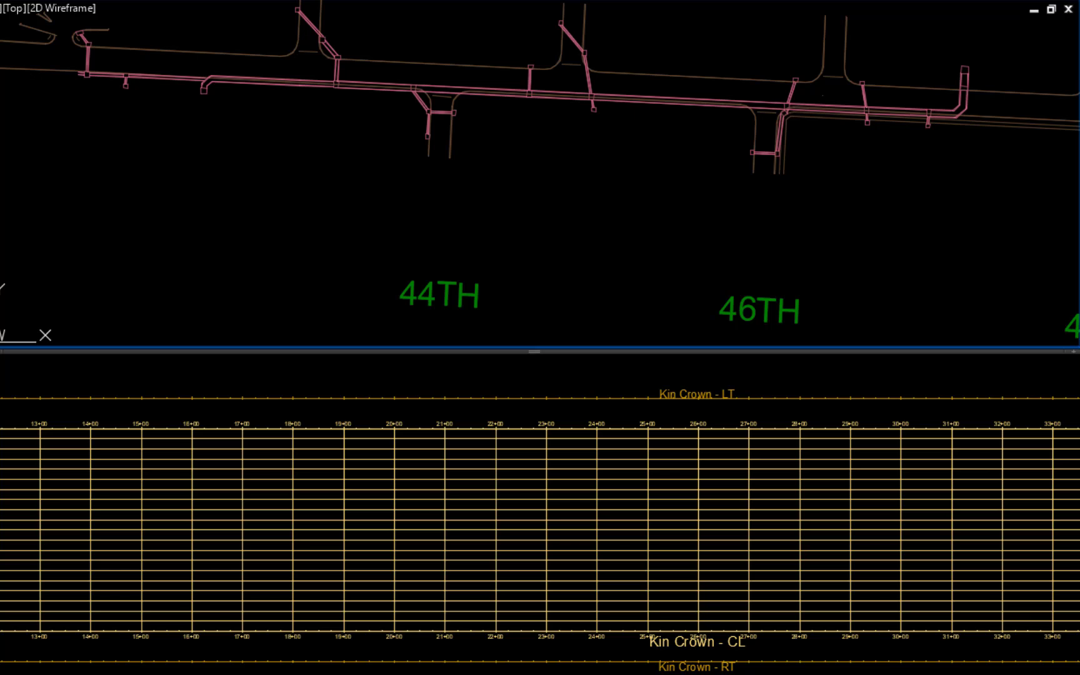
- Draw the storm drain structures and pipes on the westernmost run, through the bent RC box, in the Kin Crown - RT profile view
scroll(518, 212, "down", 2)
scroll(284, 147, "up", 5)
left_click(301, 125)
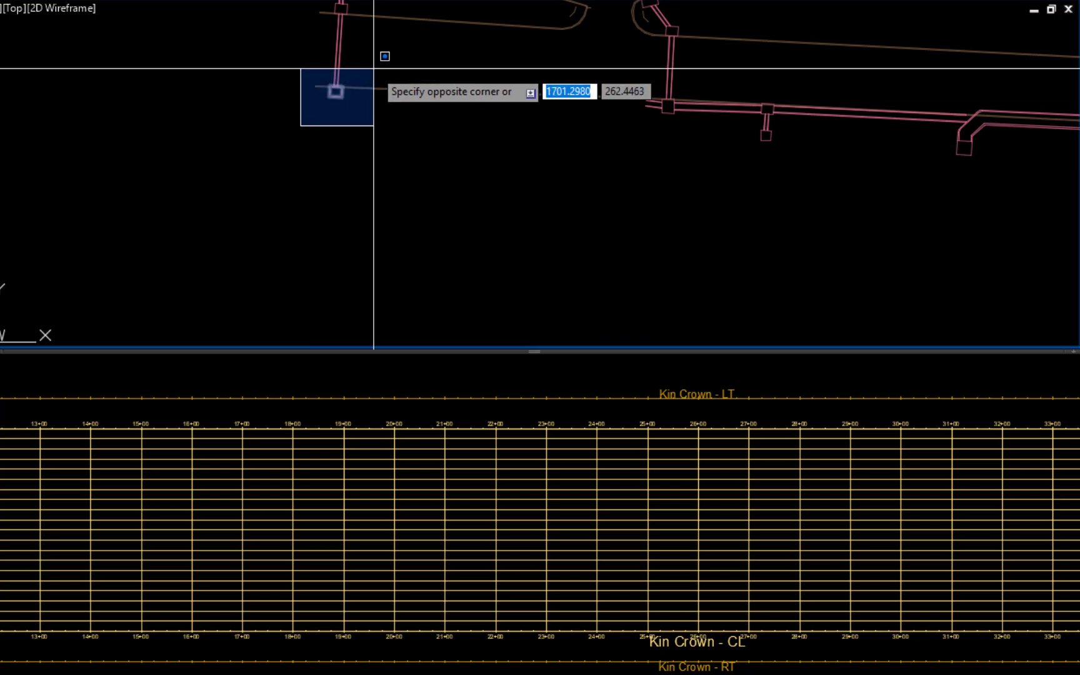
left_click(374, 68)
middle_click_drag(608, 118, 397, 197)
left_click(415, 212)
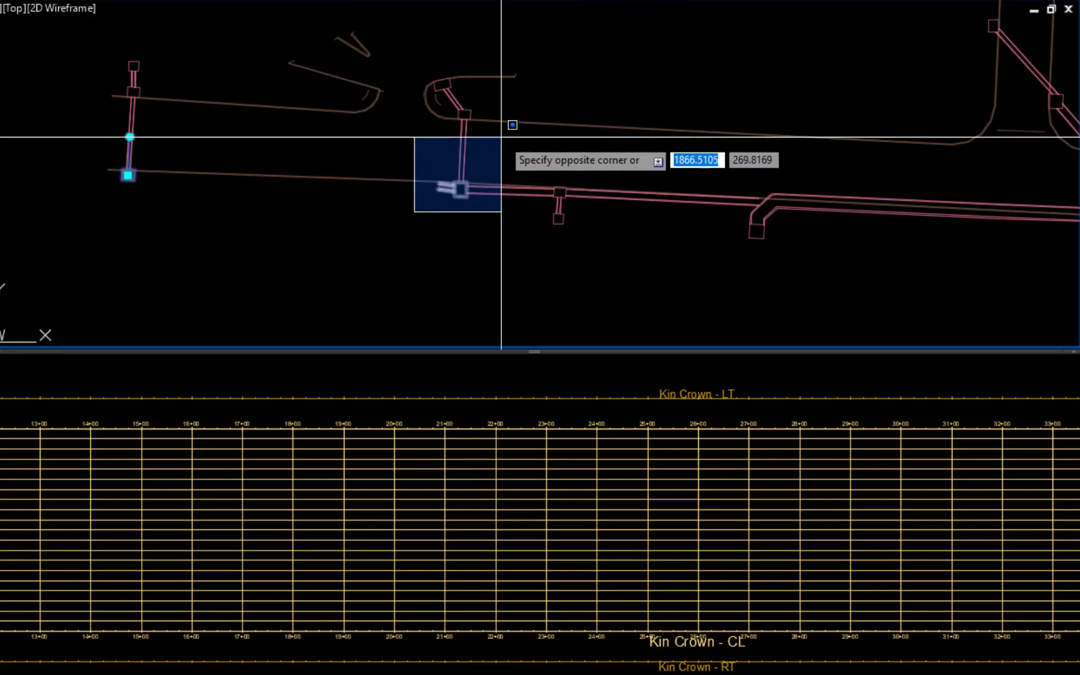
left_click(504, 156)
left_click(506, 192)
scroll(432, 244, "up", 4)
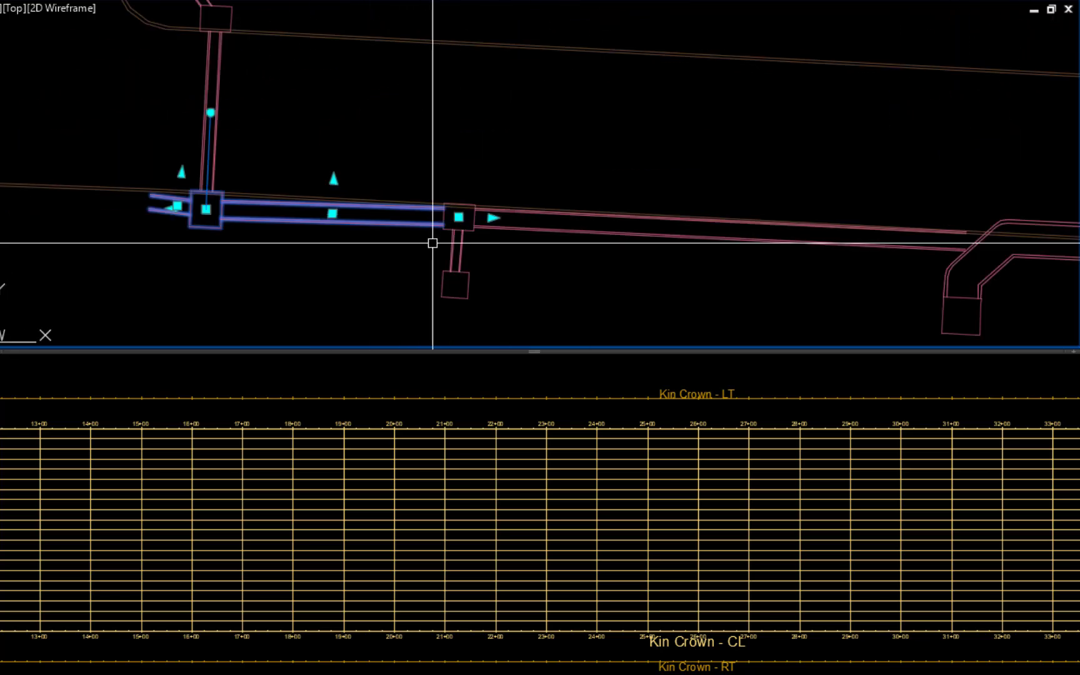
left_click(433, 244)
left_click(547, 150)
left_click(583, 215)
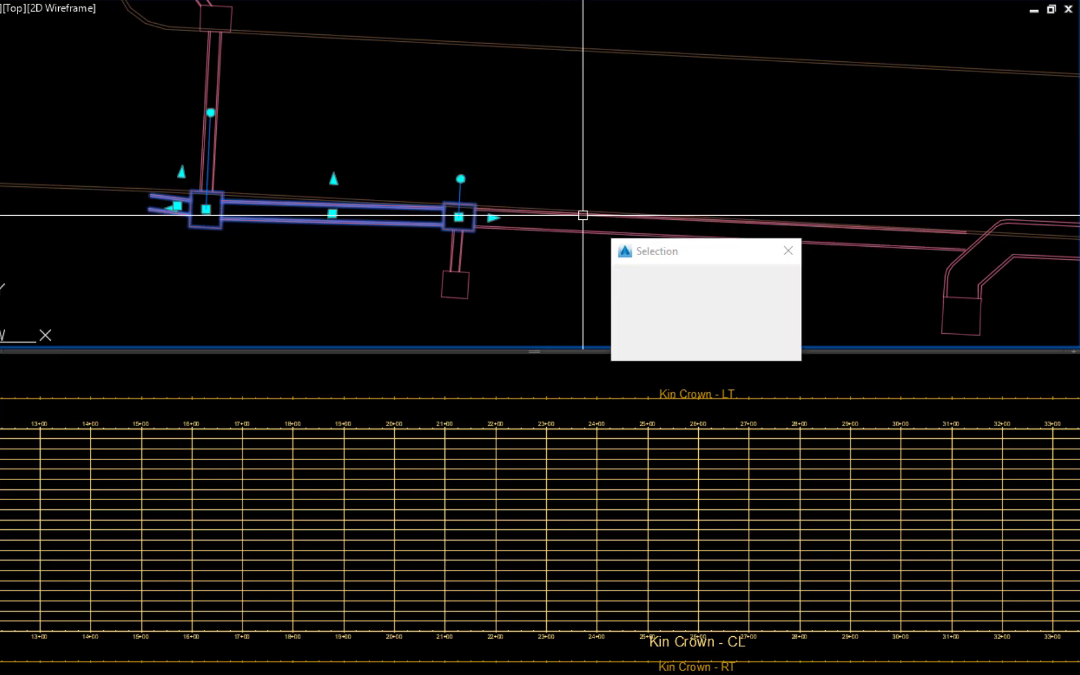
left_click(650, 280)
left_click(1060, 255)
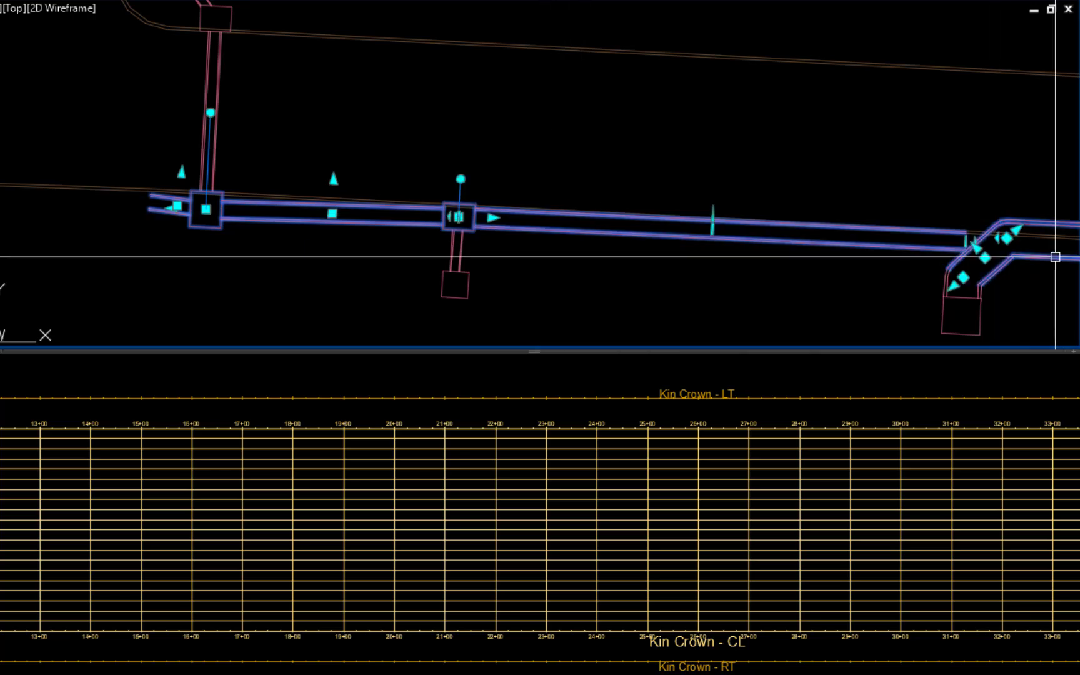
right_click(562, 269)
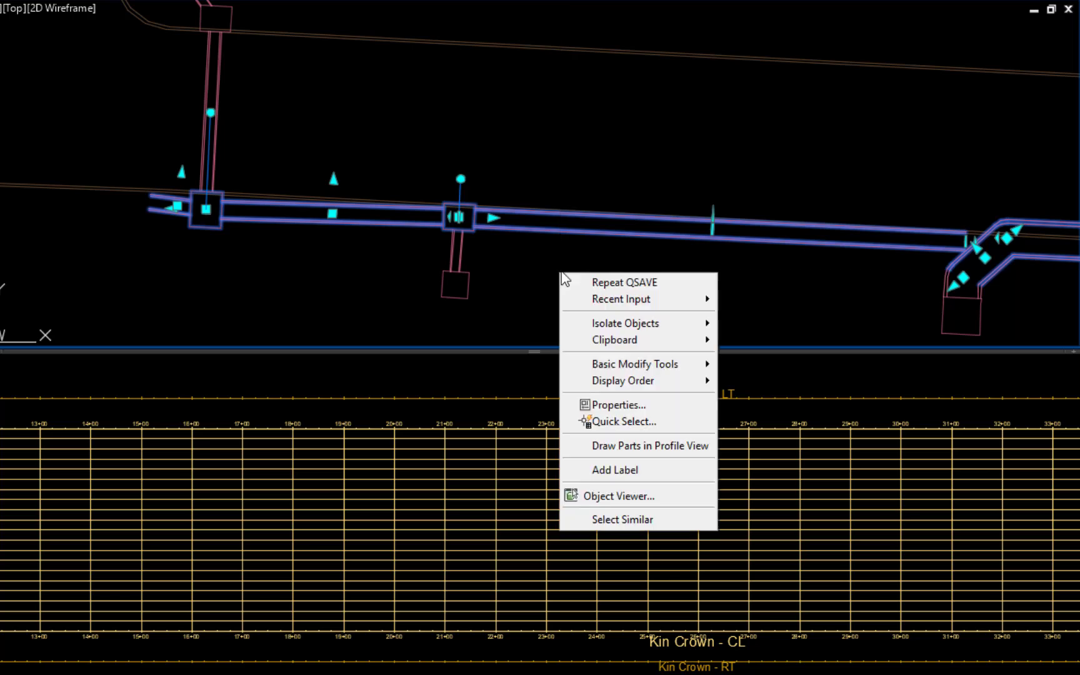
left_click(635, 445)
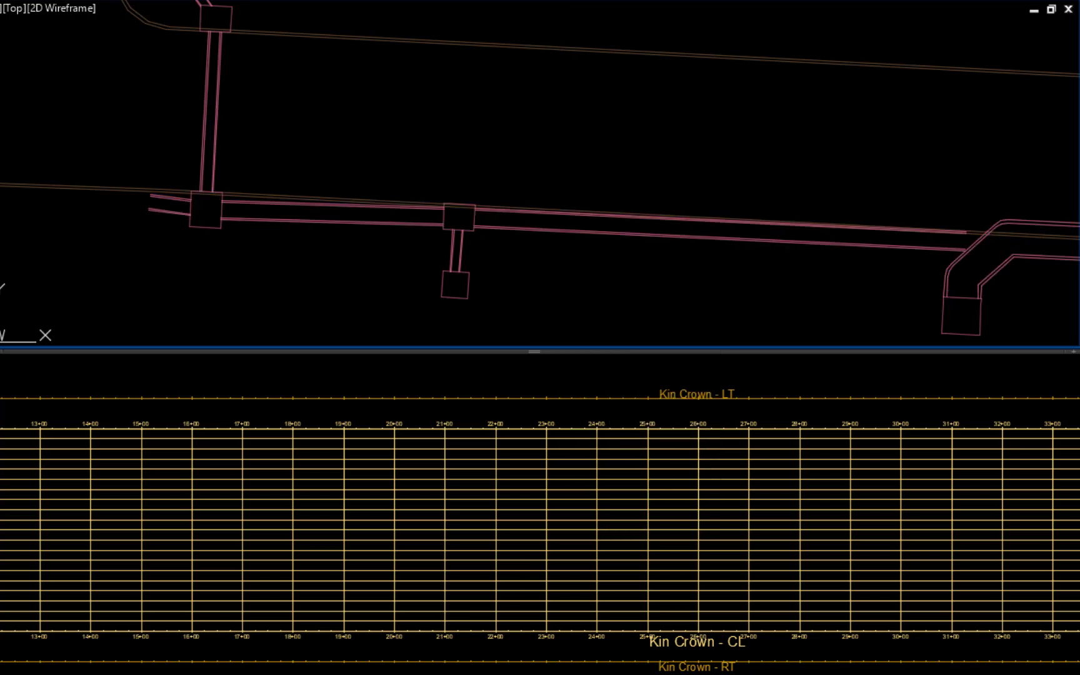
left_click(494, 667)
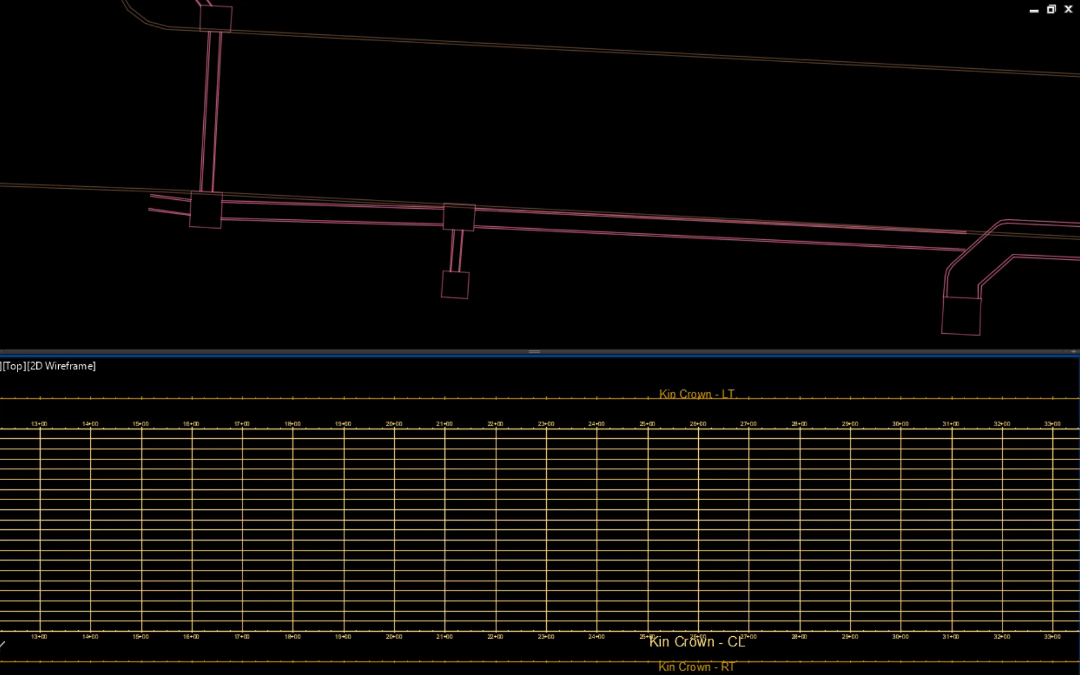
left_click(494, 660)
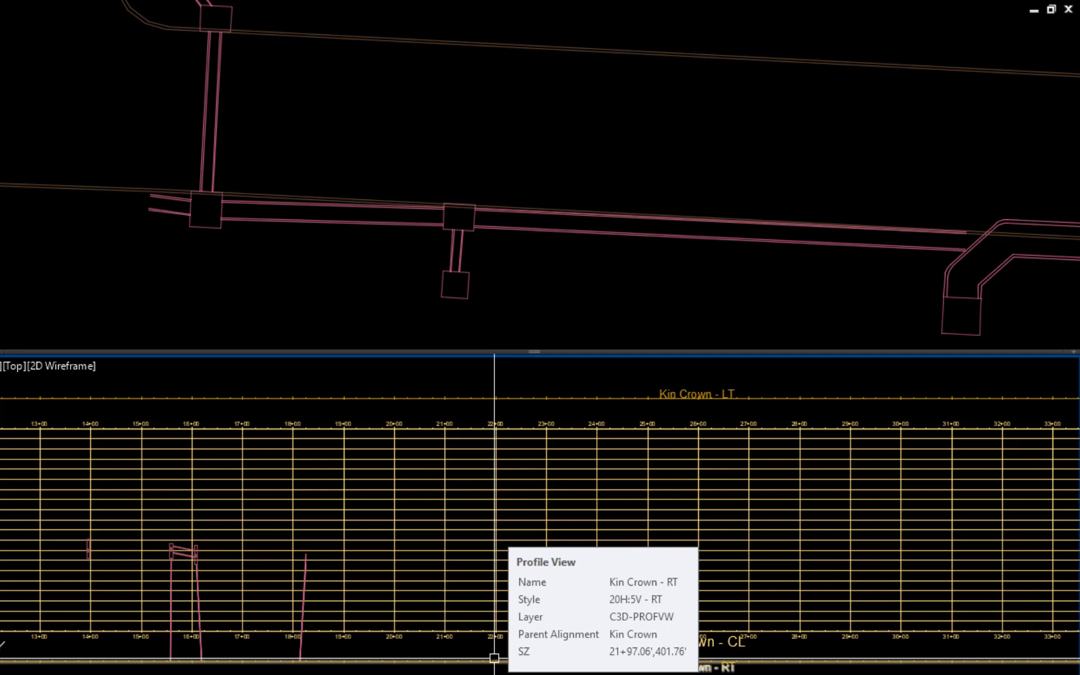
- Draw the main-line box pipes and junction boxes from the bent RC box eastward past the 44TH intersection in the profile view
middle_click_drag(724, 299, 333, 292)
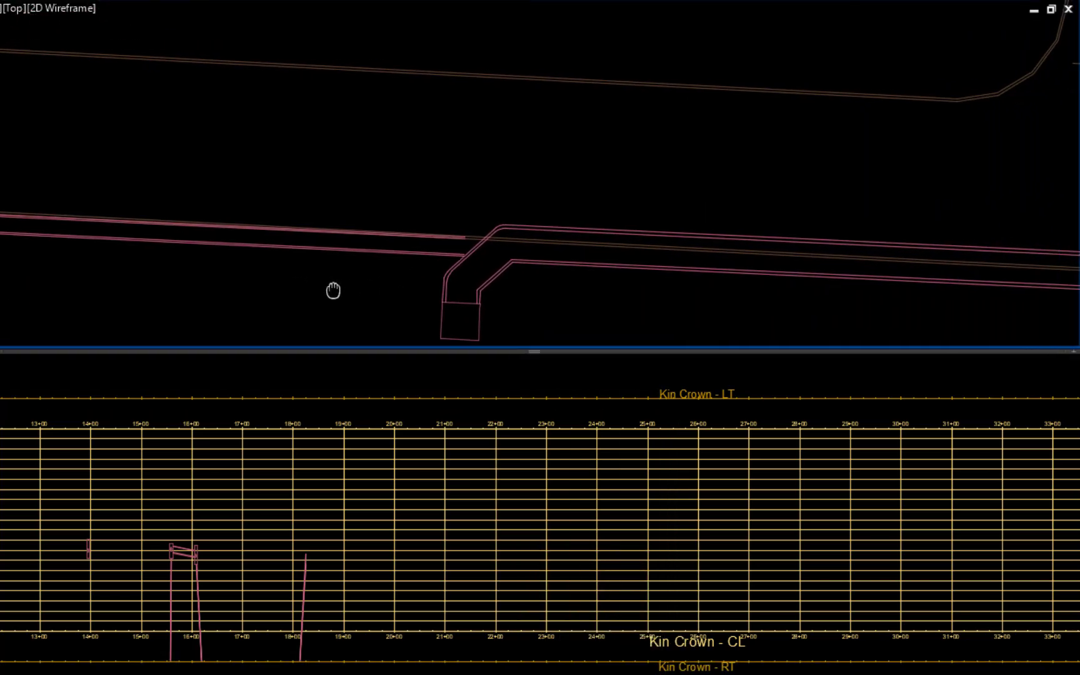
left_click(581, 264)
left_click(500, 270)
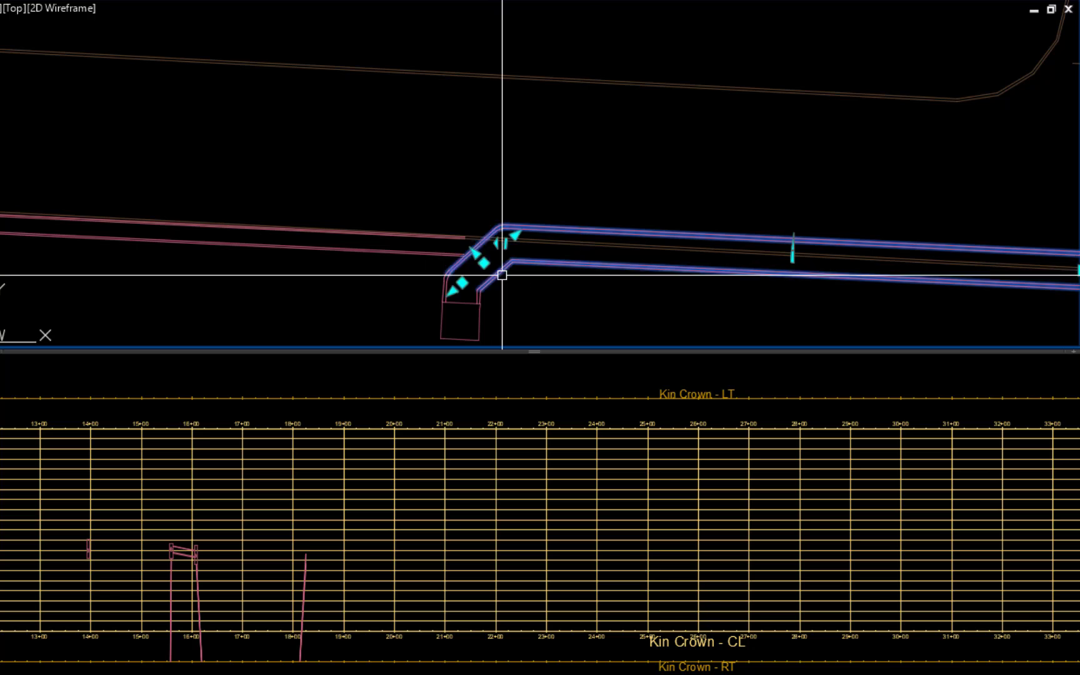
middle_click_drag(850, 315, 379, 277)
left_click(415, 272)
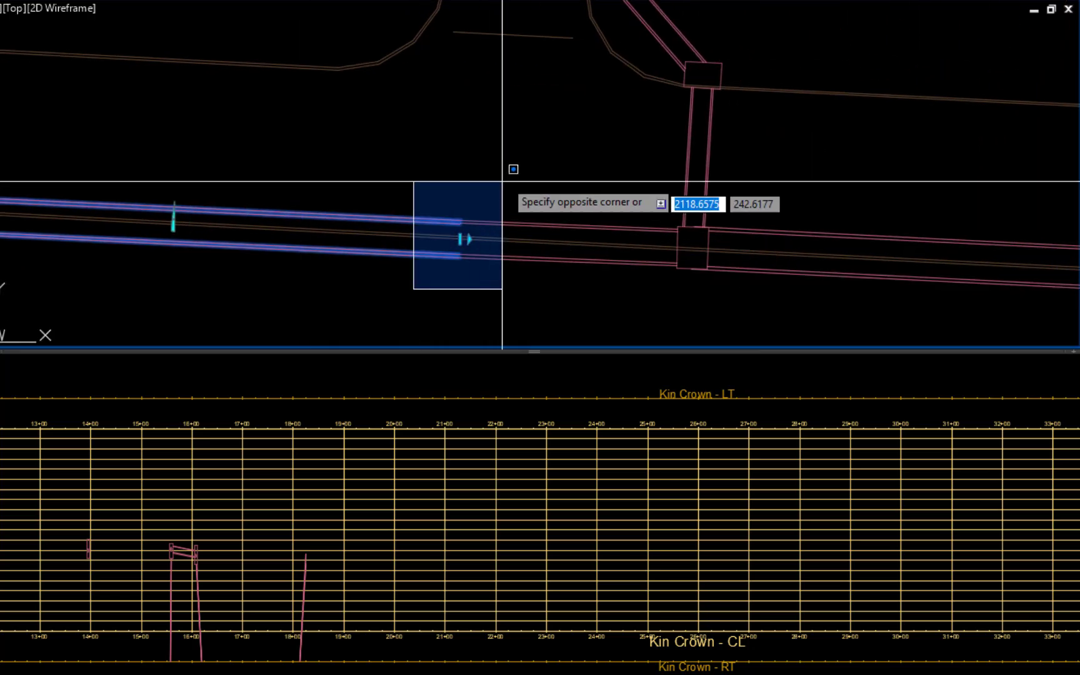
left_click(506, 178)
left_click(596, 228)
left_click(832, 274)
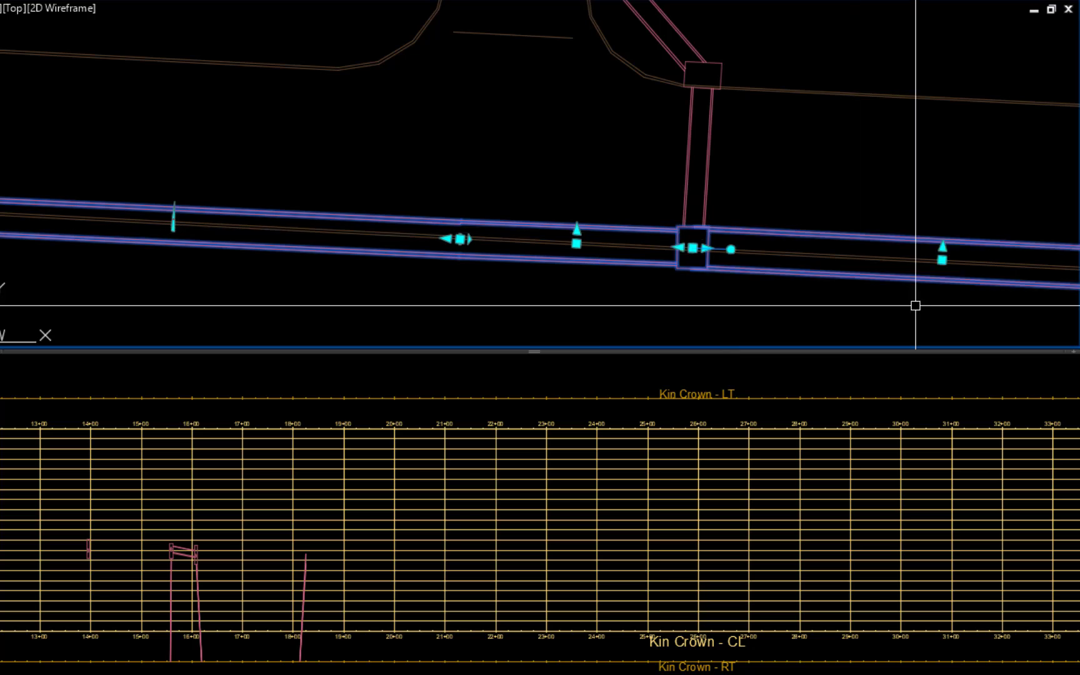
middle_click_drag(914, 307, 305, 207)
left_click(530, 220)
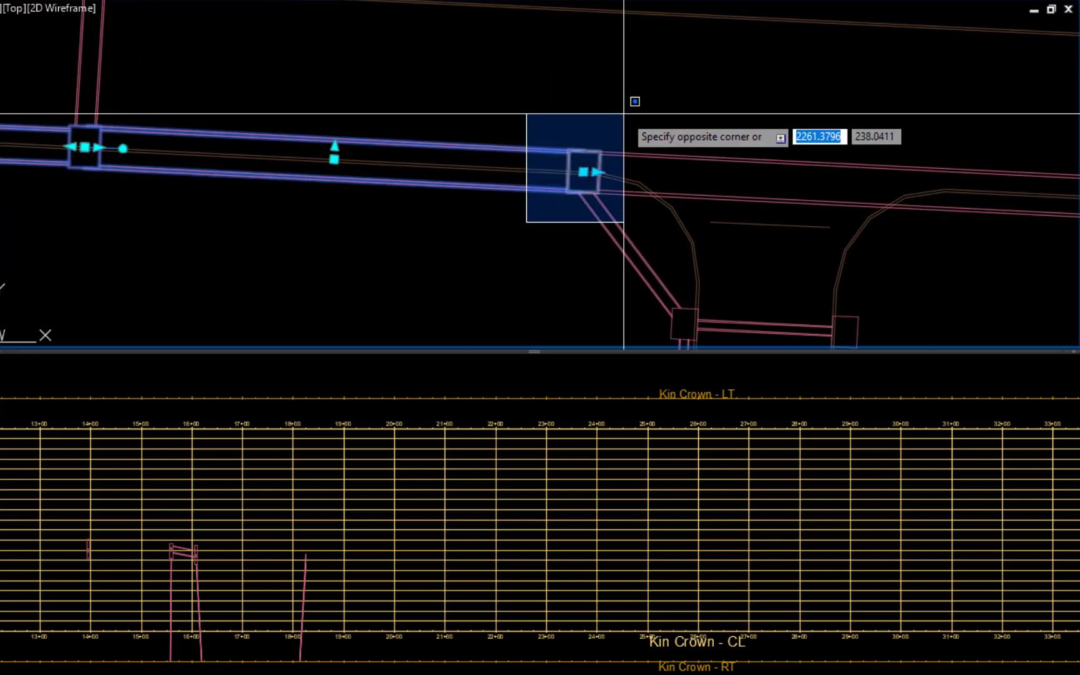
left_click(623, 113)
left_click(805, 163)
right_click(504, 280)
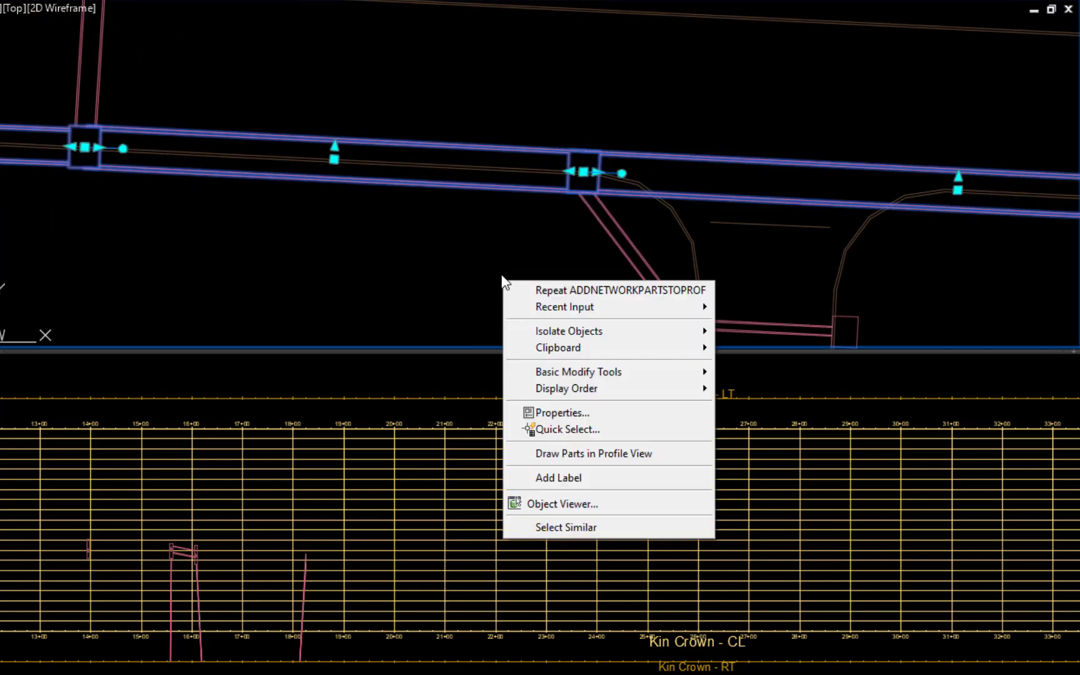
left_click(589, 459)
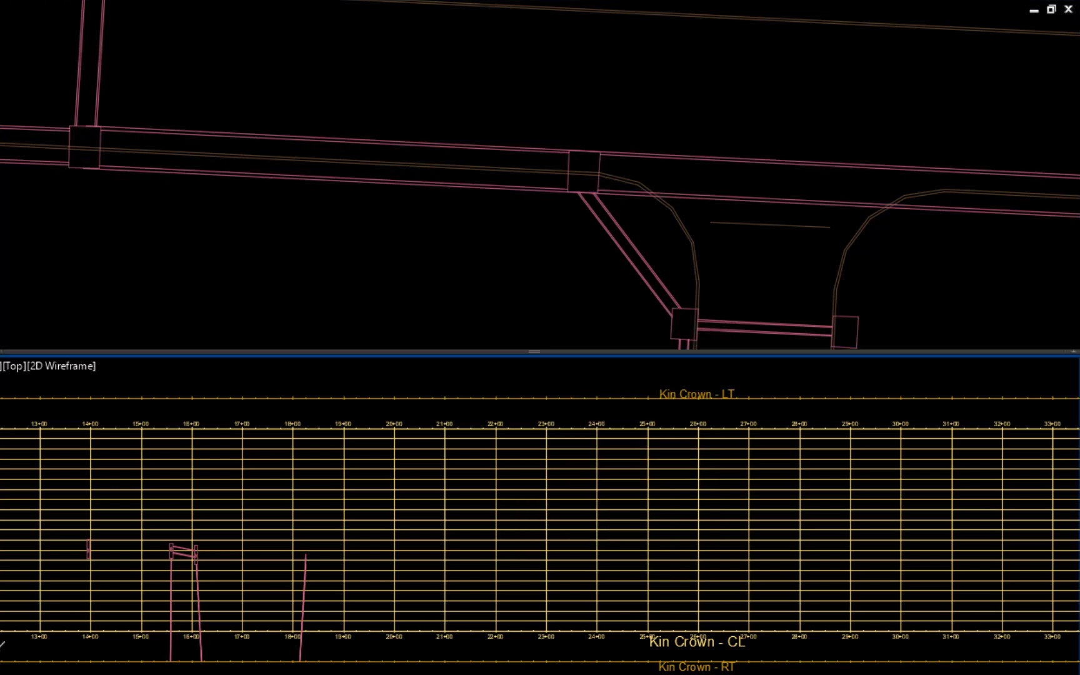
left_click(593, 375)
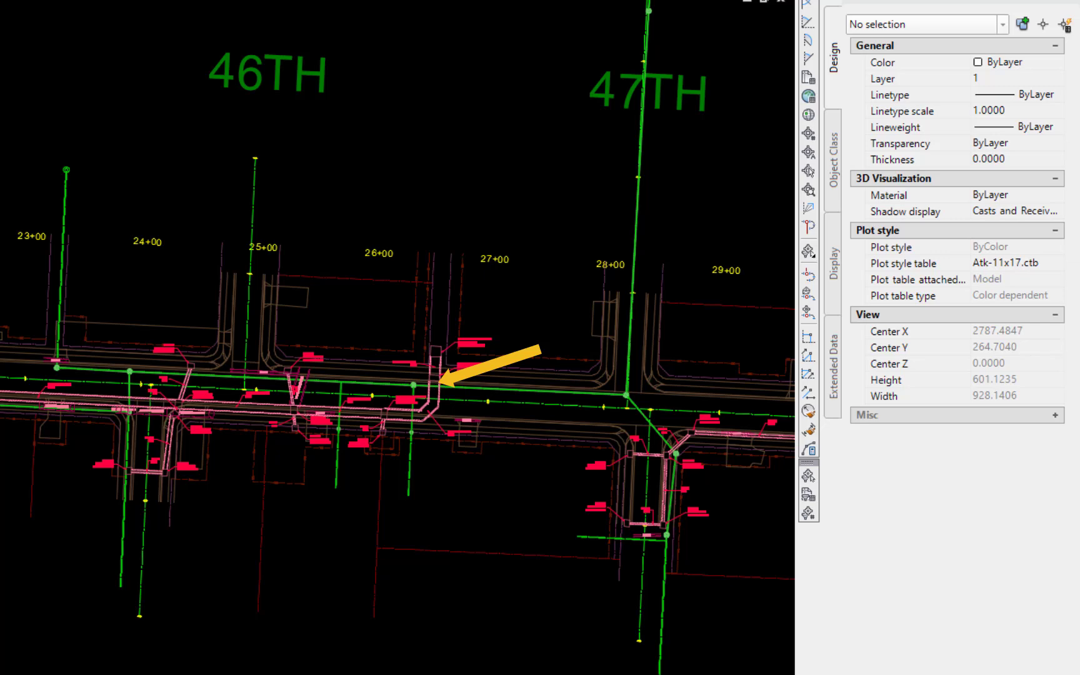
- In the properties of the junction box at 26+11.0, set the outgoing 96 x 48 RC box's invert elevation to 440.10
scroll(462, 421, "up", 8)
middle_click_drag(461, 418, 491, 541)
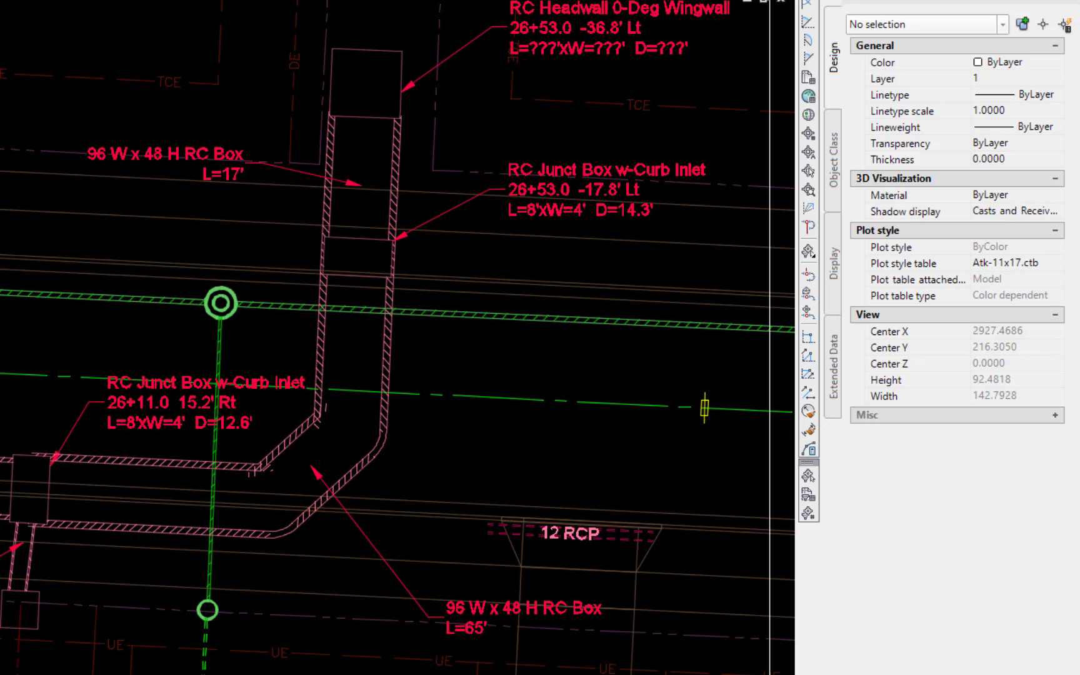
left_click(284, 309)
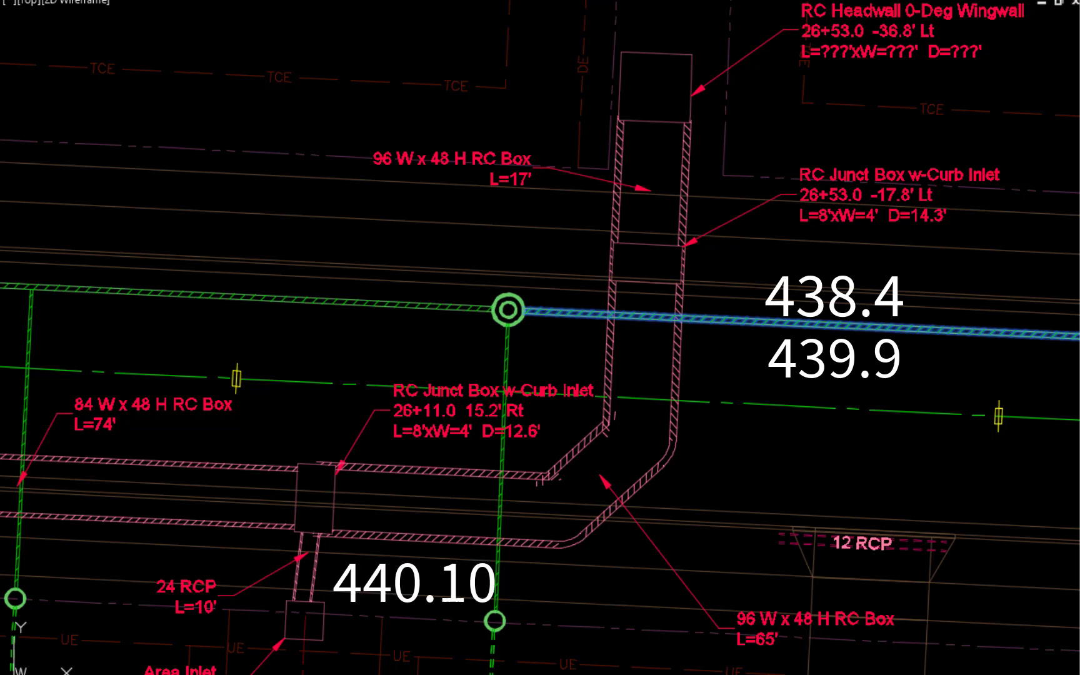
left_click(334, 518)
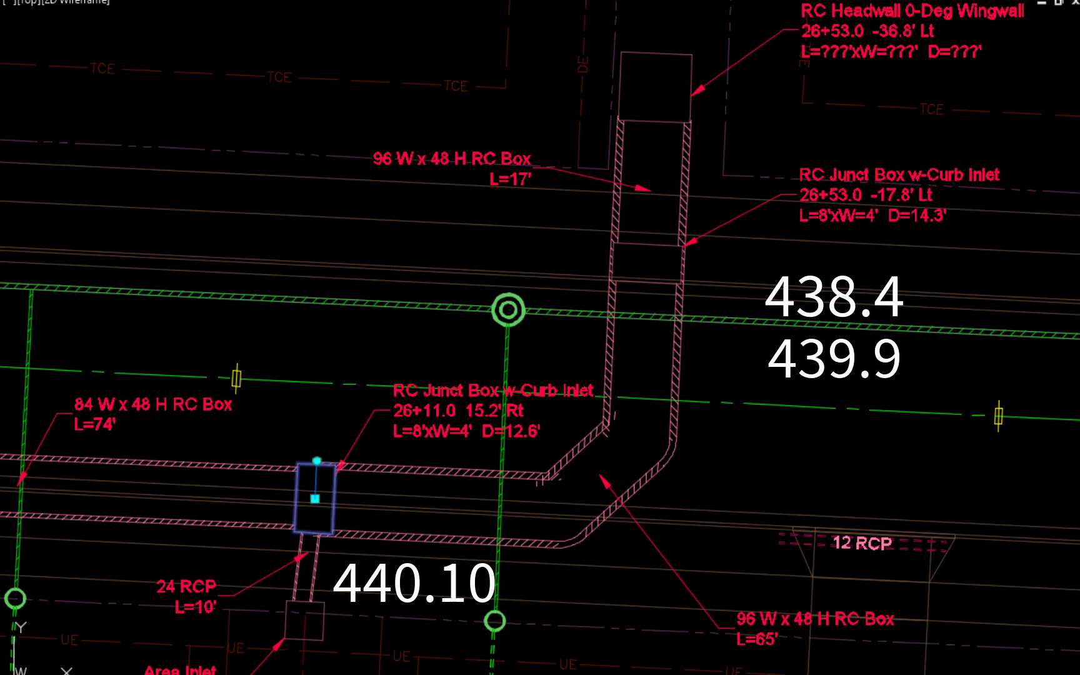
right_click(347, 345)
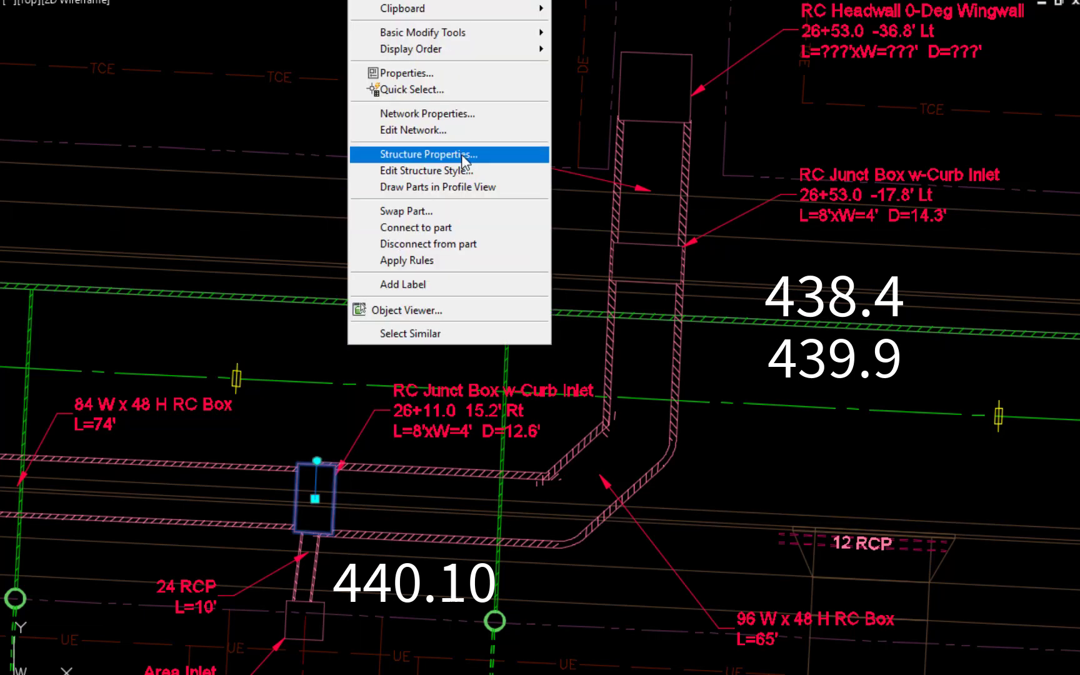
left_click(462, 155)
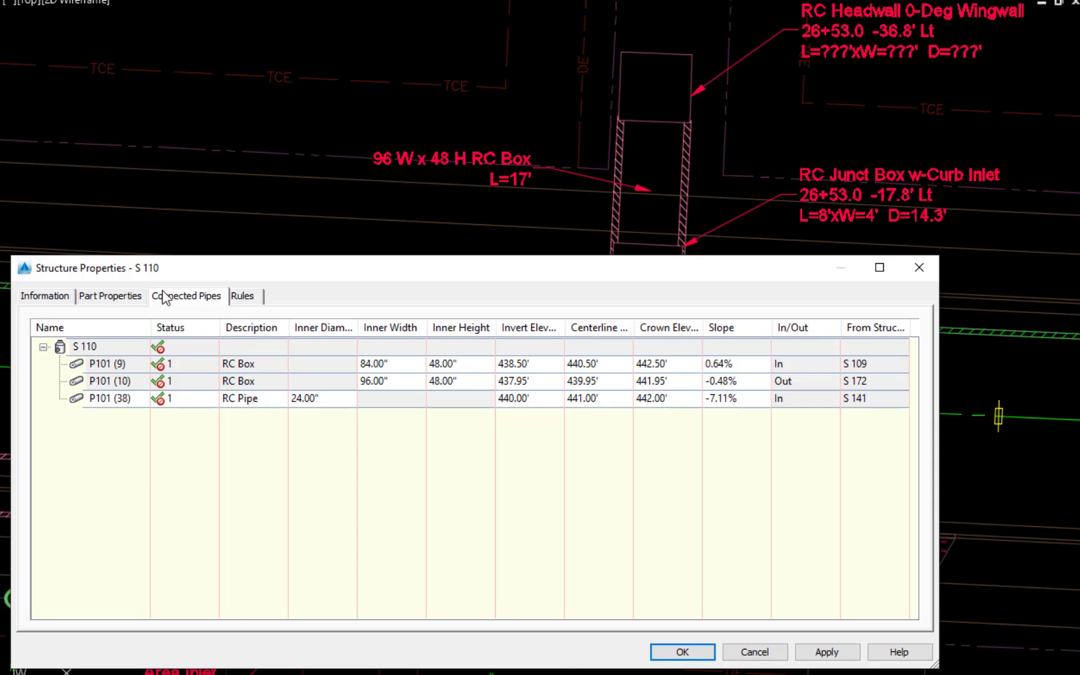
double_click(524, 380)
type("44")
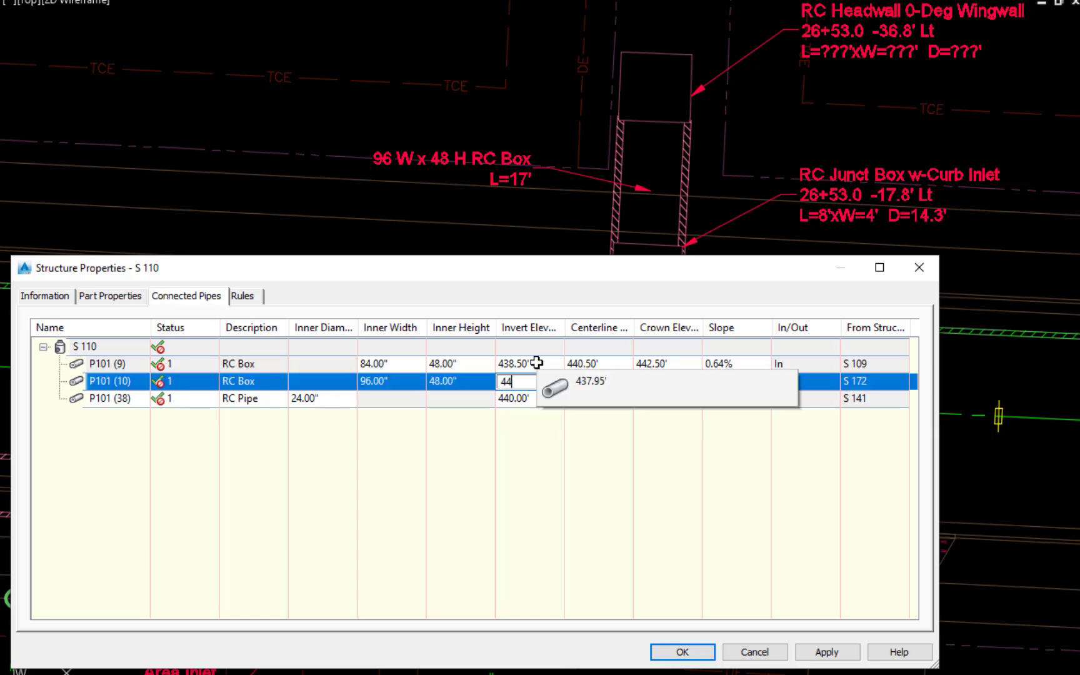
type("0.10")
key("Return")
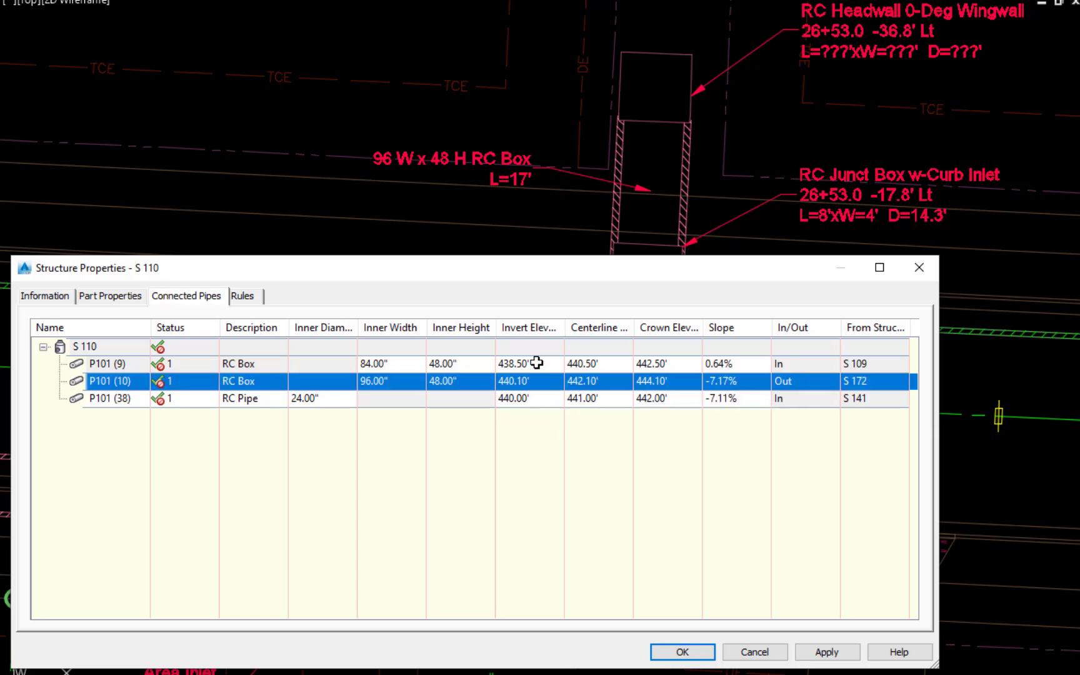
- Set the invert elevations of the connected 84 x 48 RC box to 440.12 and the 24-inch RC pipe to 441
double_click(536, 364)
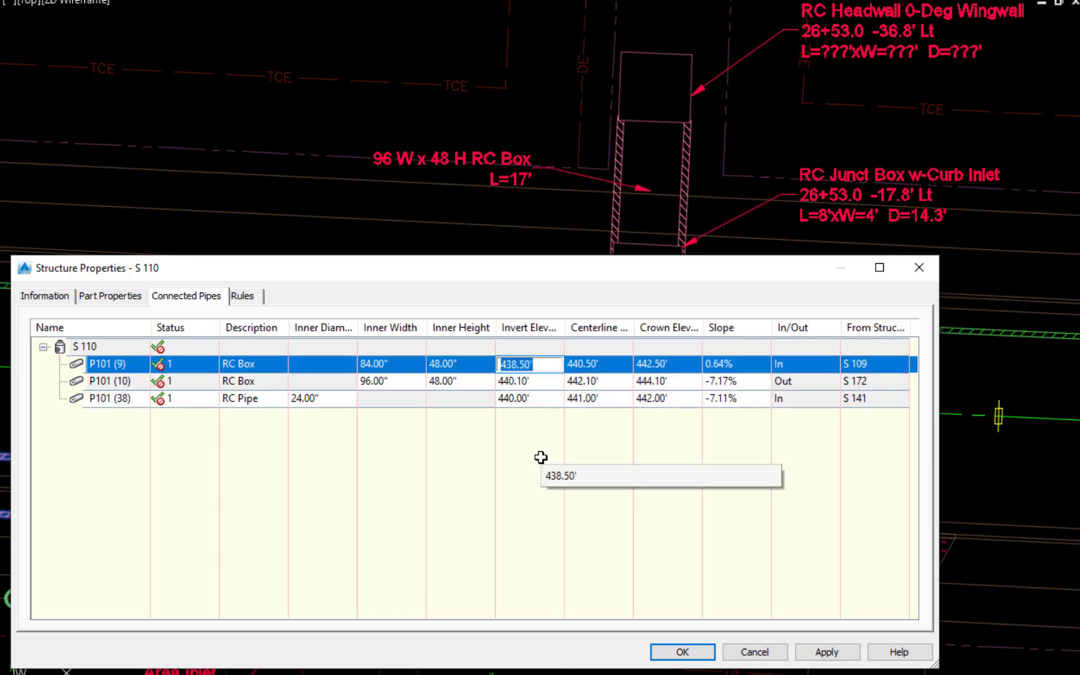
type("440.12")
key("Return")
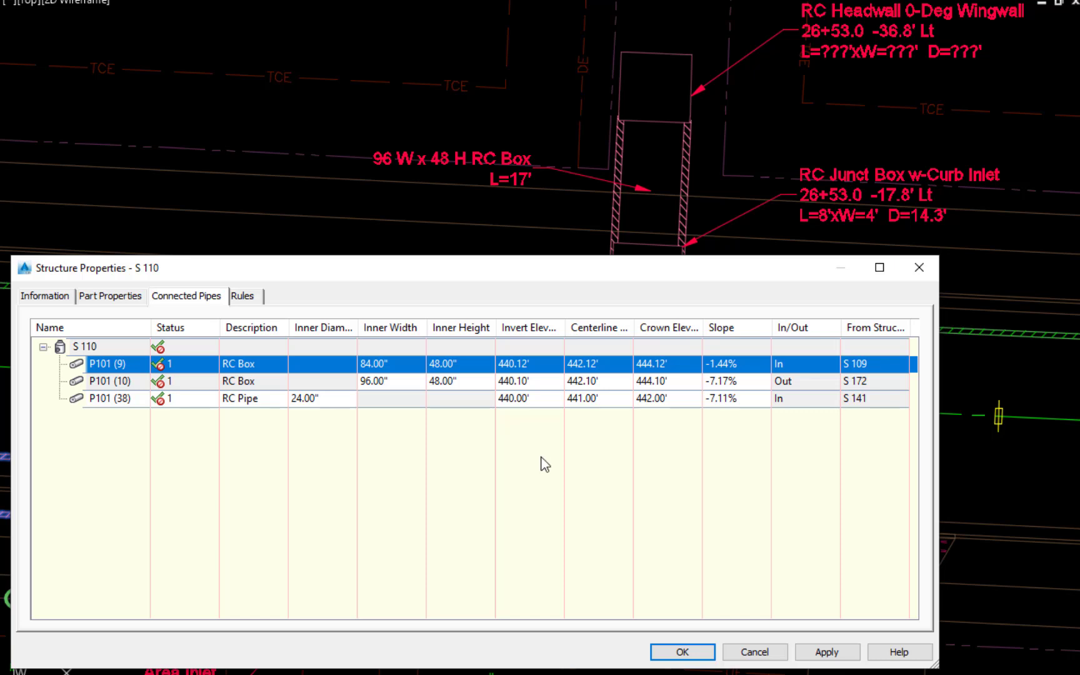
double_click(526, 401)
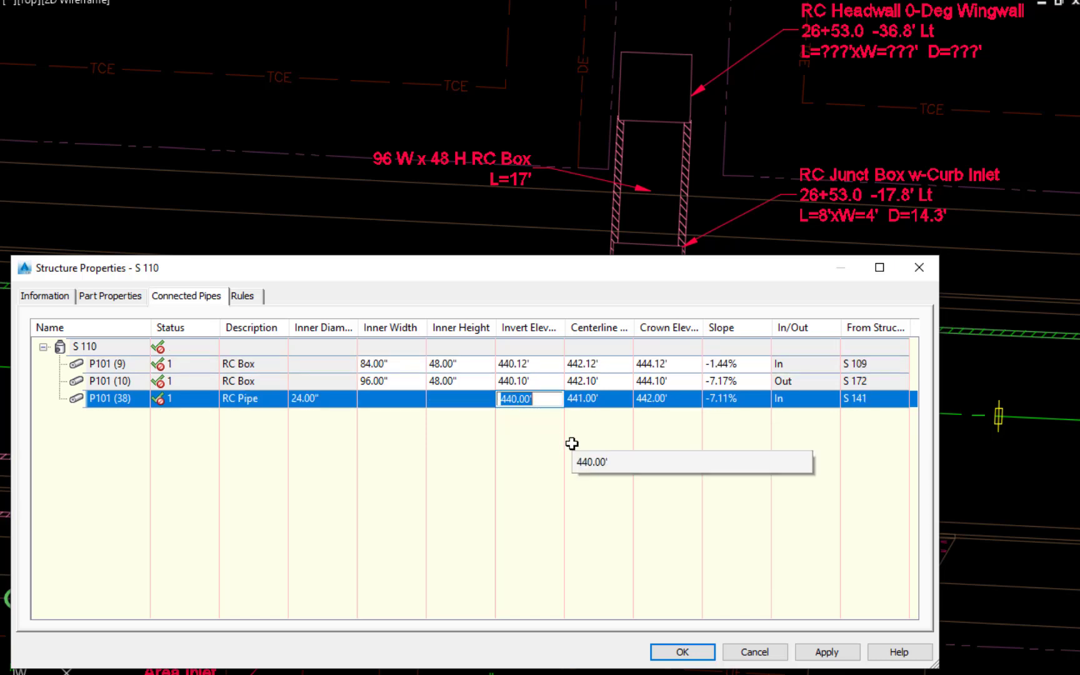
type("441")
key("Return")
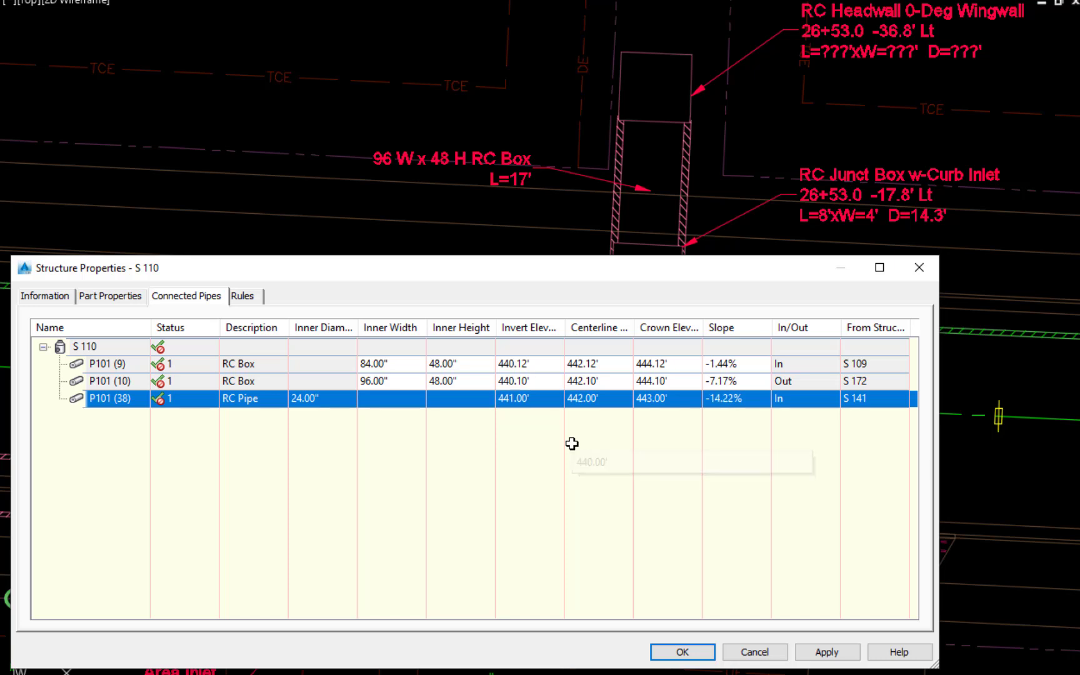
- Set the junction box's sump depth to 0, apply the change and close its structure properties
left_click(117, 298)
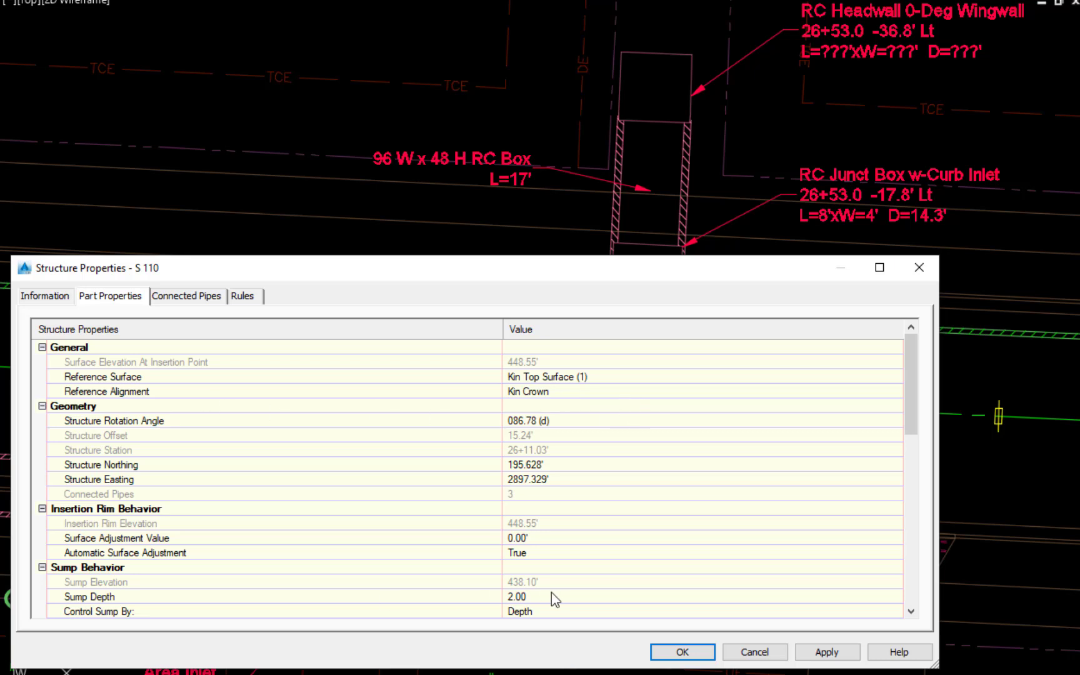
left_click(535, 599)
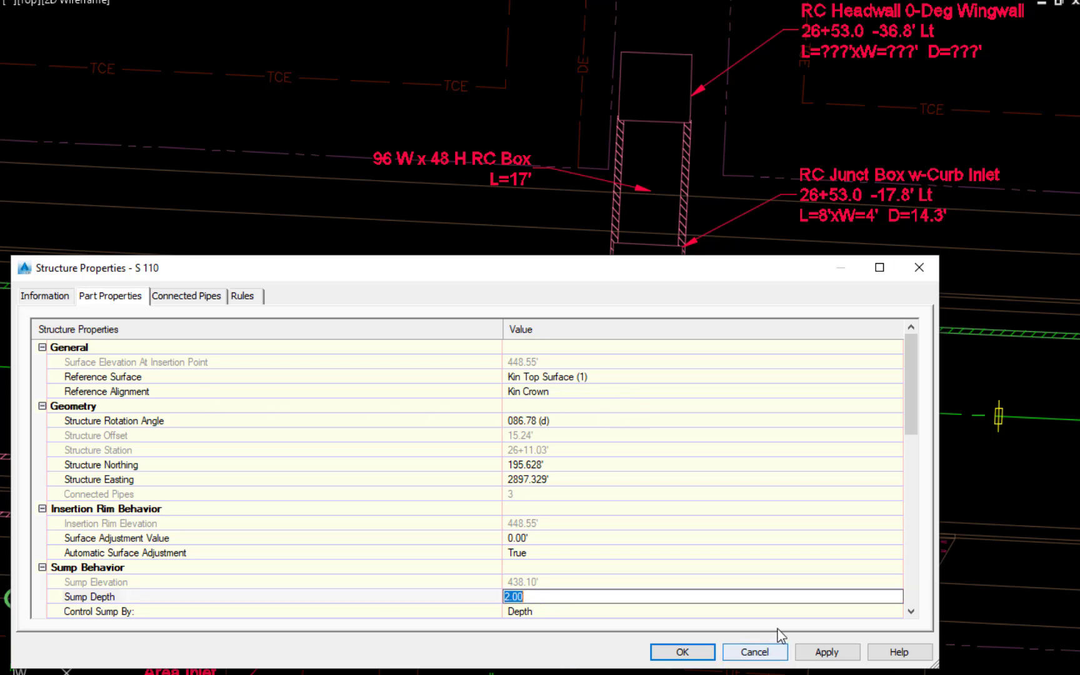
type("0")
key("Return")
left_click(813, 653)
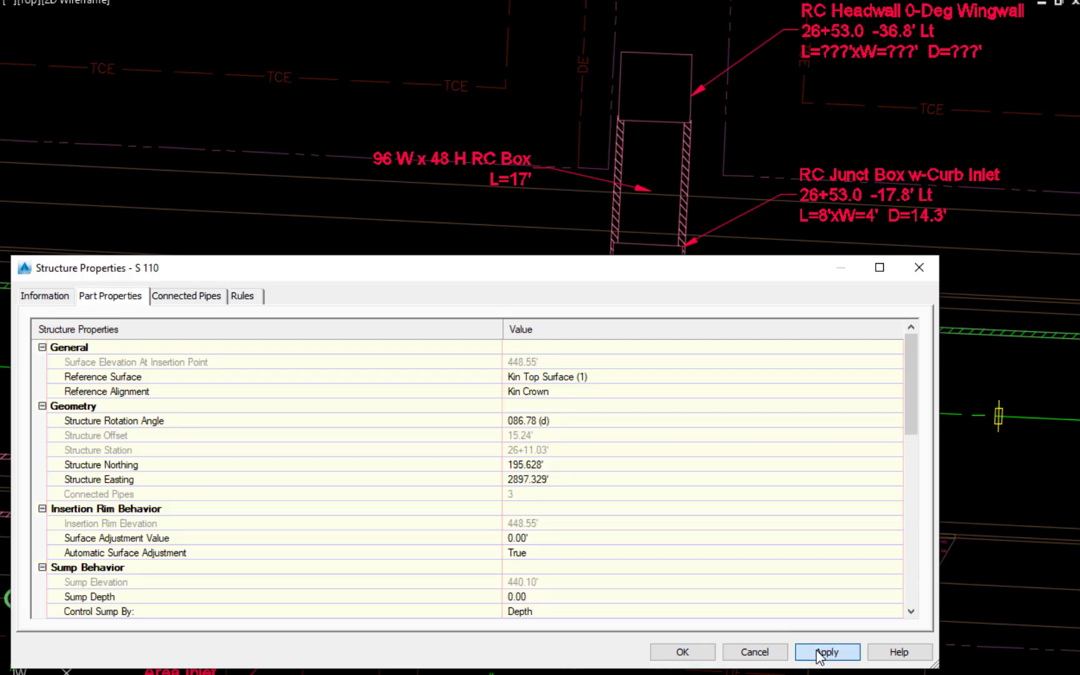
left_click(683, 654)
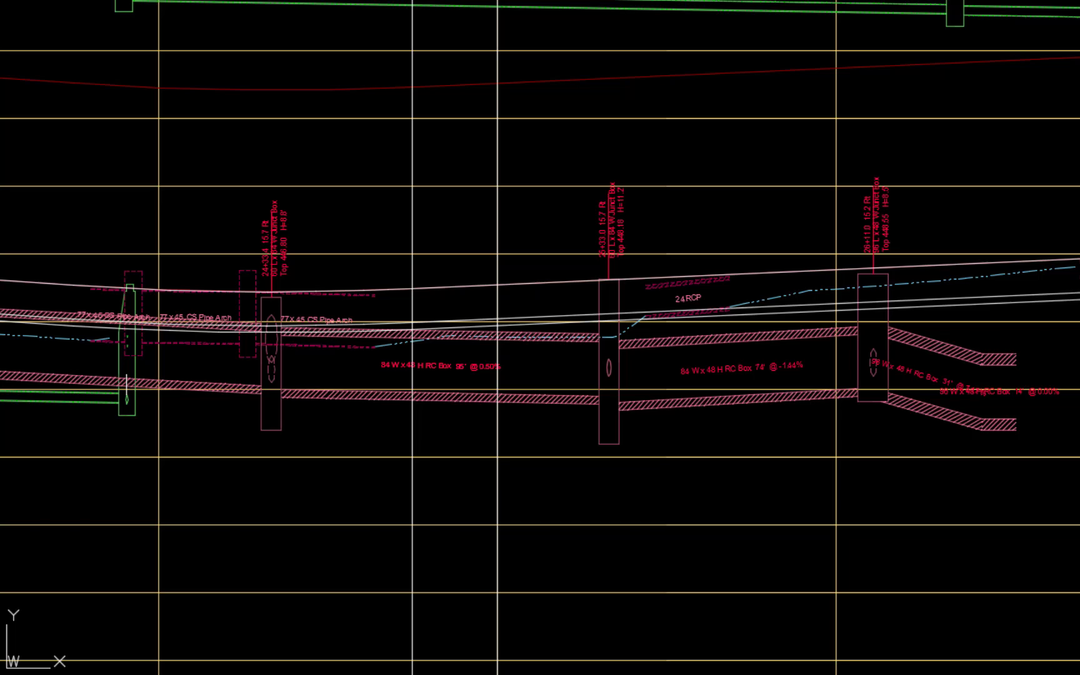
- Set the hold-start slope of the 31-foot 96 x 48 RC box east of the junction box at 26+11.0 to -0.32%
scroll(540, 337, "up", 2)
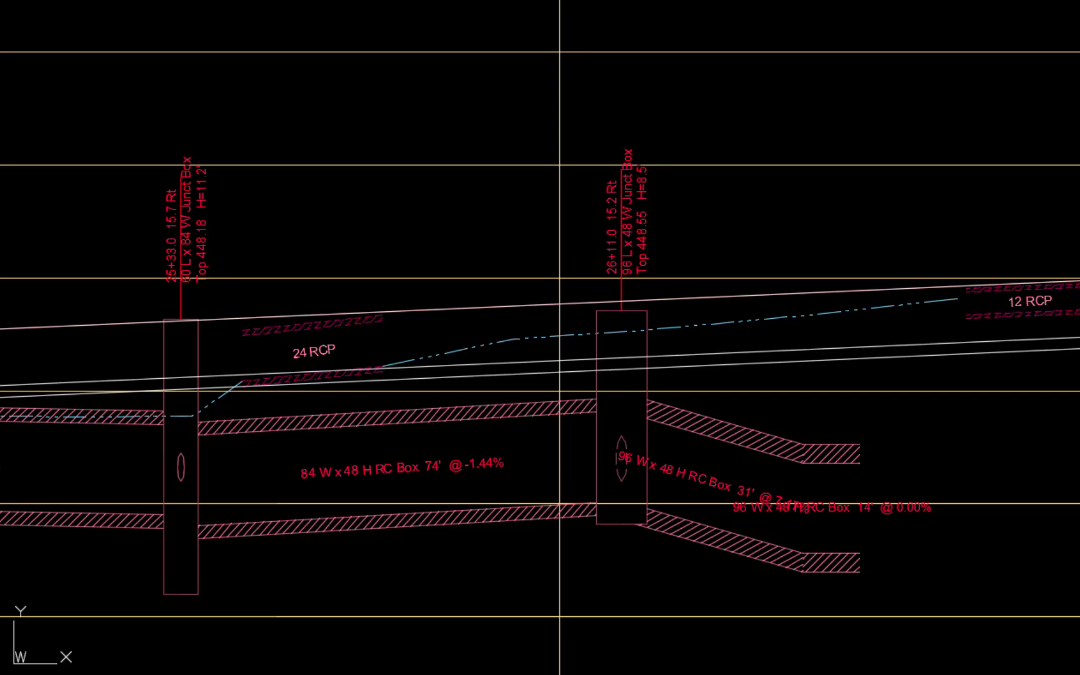
left_click(718, 535)
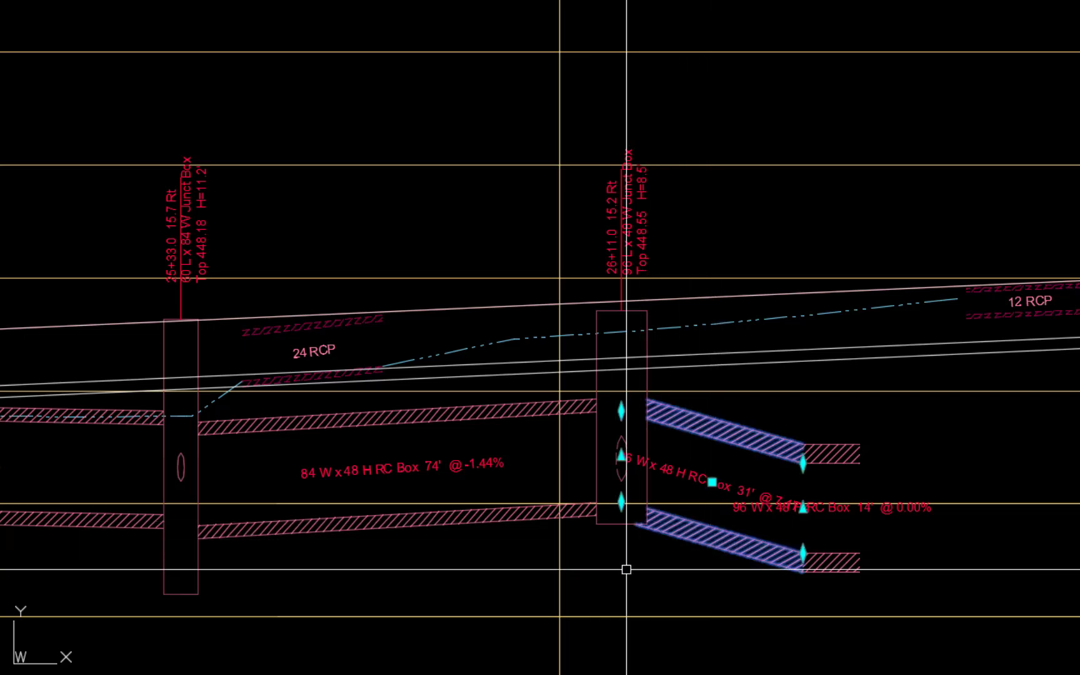
right_click(606, 587)
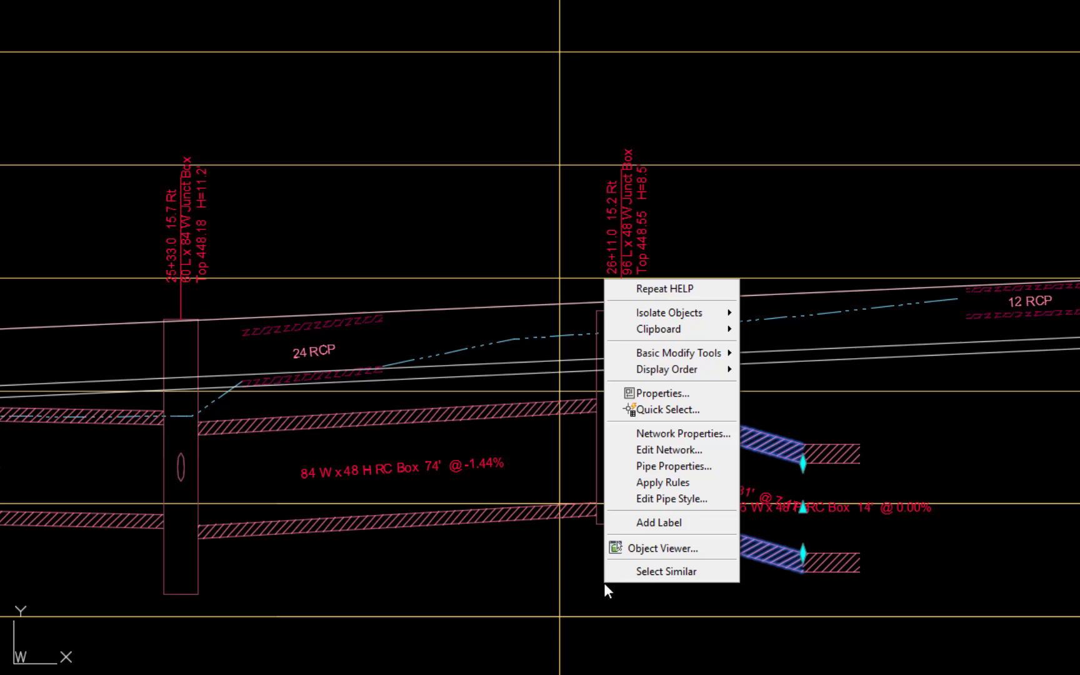
left_click(701, 464)
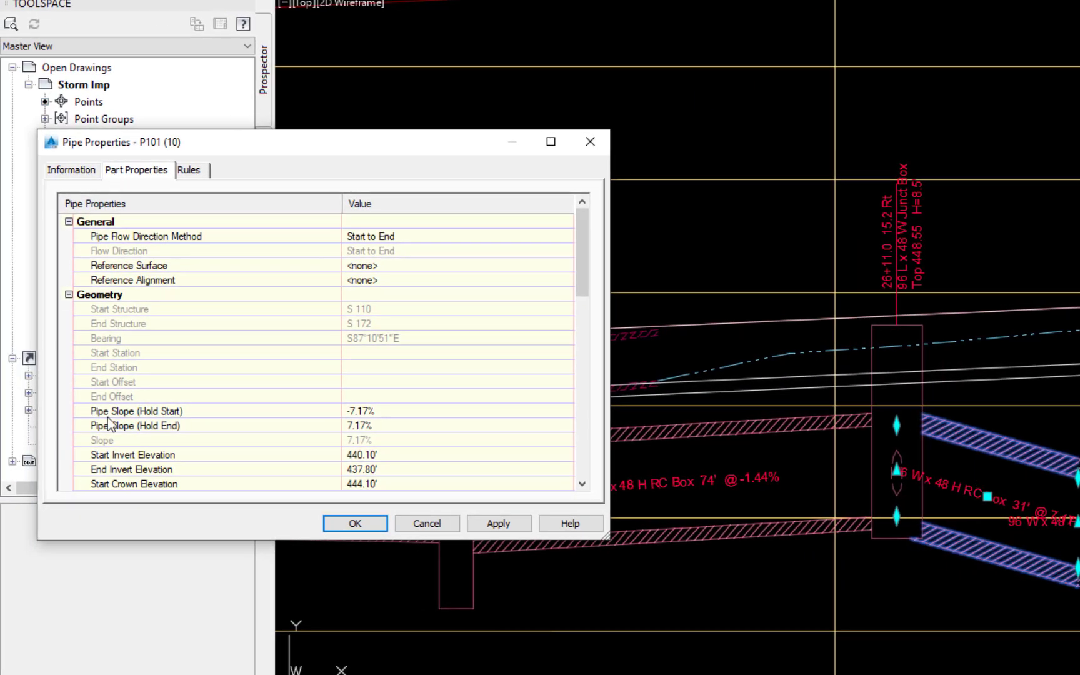
left_click(377, 413)
key("BackSpace")
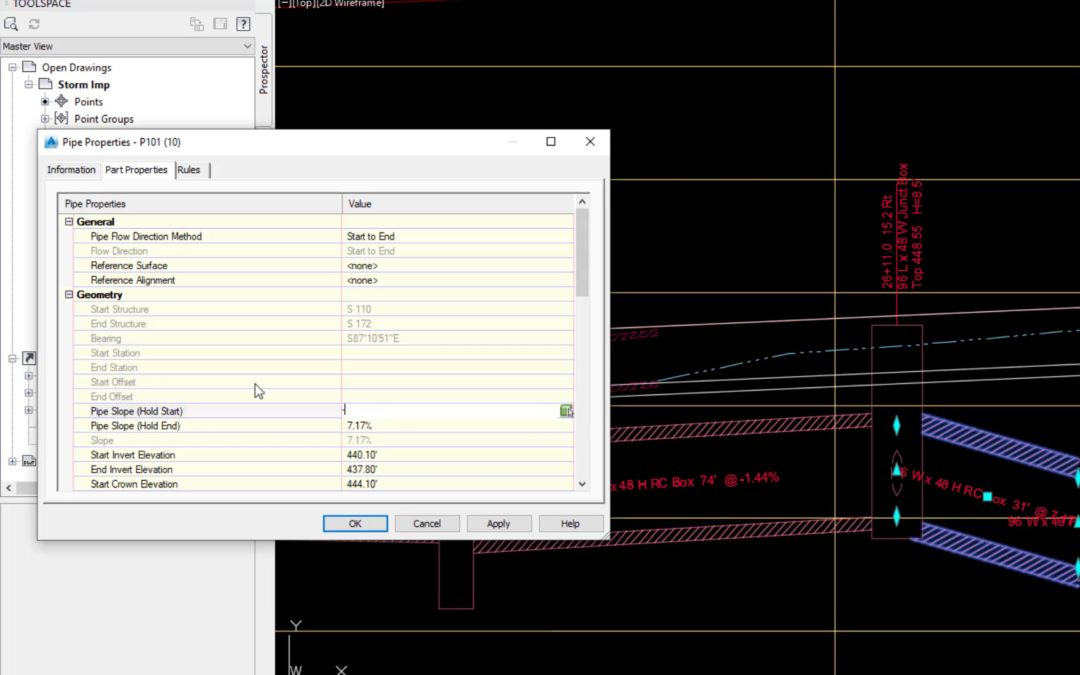
type("-.32")
key("Return")
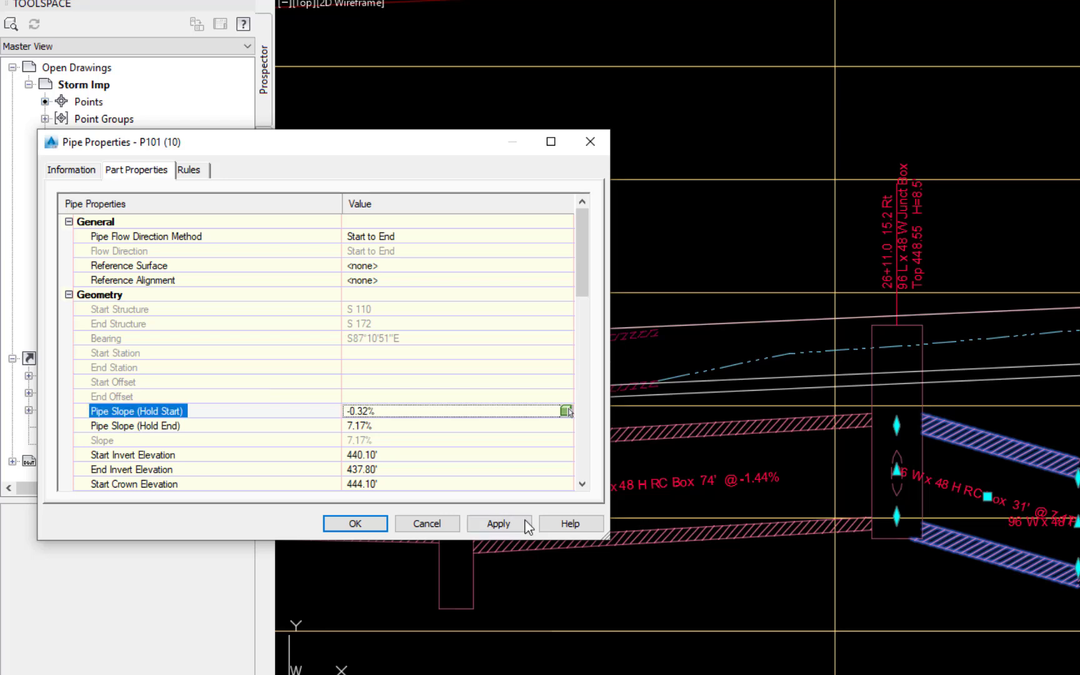
left_click(517, 526)
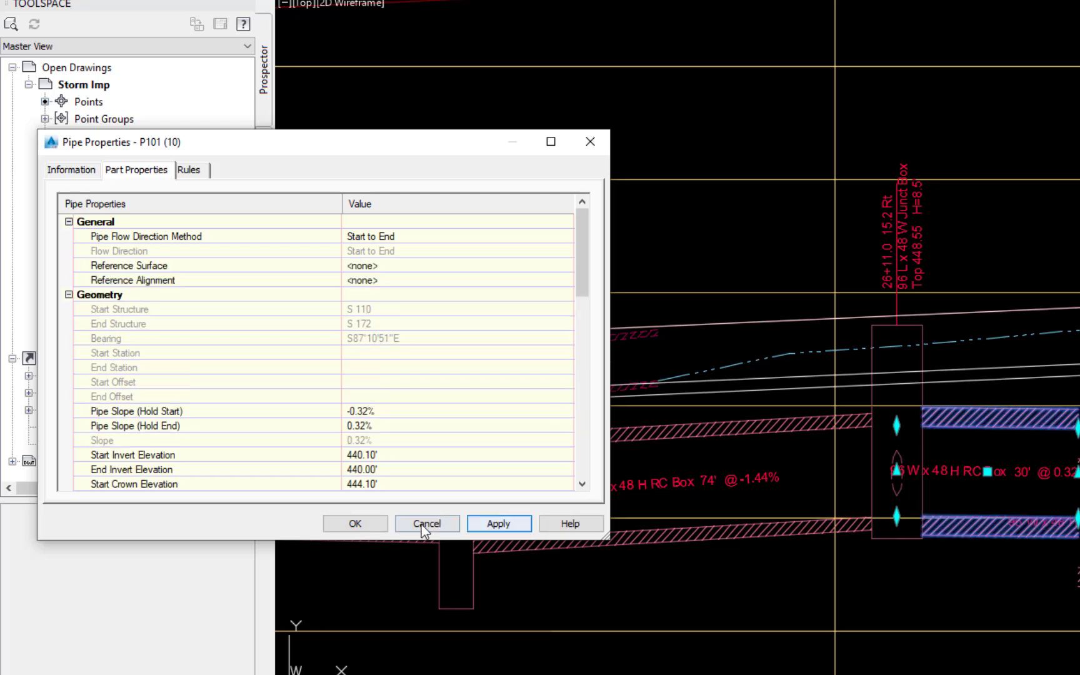
left_click(353, 524)
key("Escape")
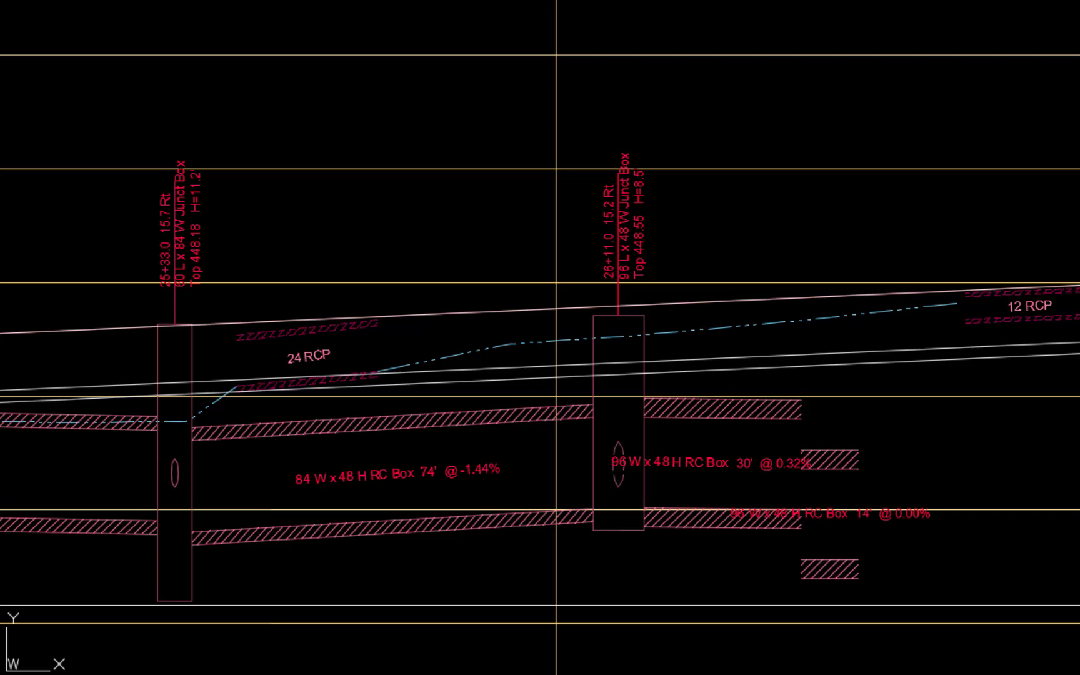
- Raise the start invert of the 14-foot 96 x 48 RC box to meet the end of the adjoining 30-foot box
left_click(825, 575)
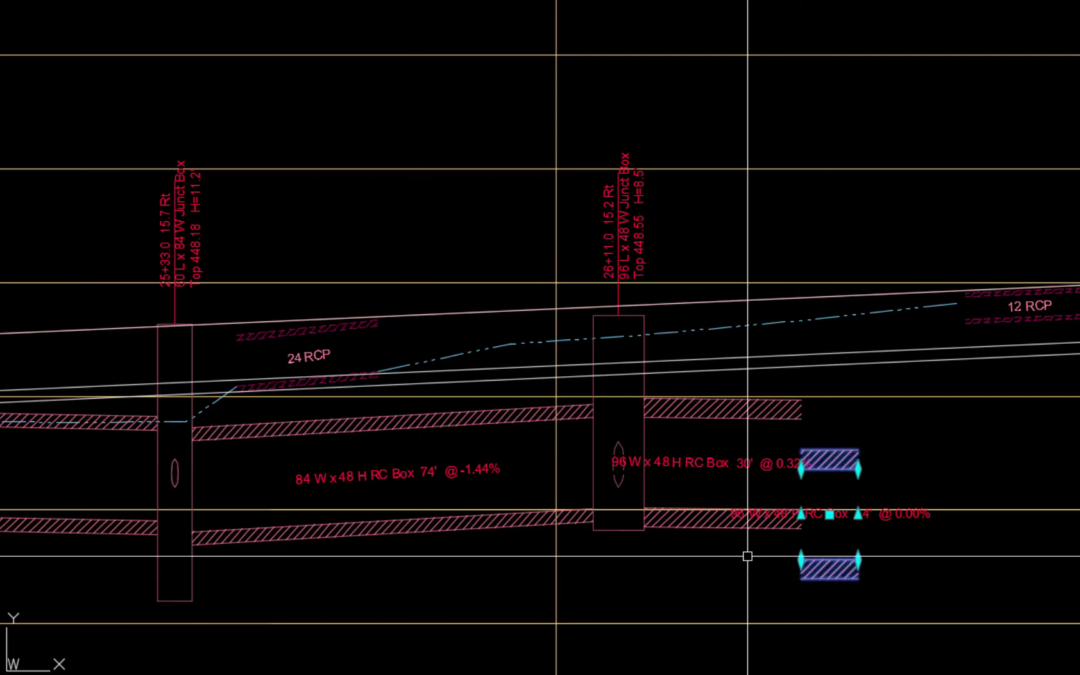
left_click(801, 560)
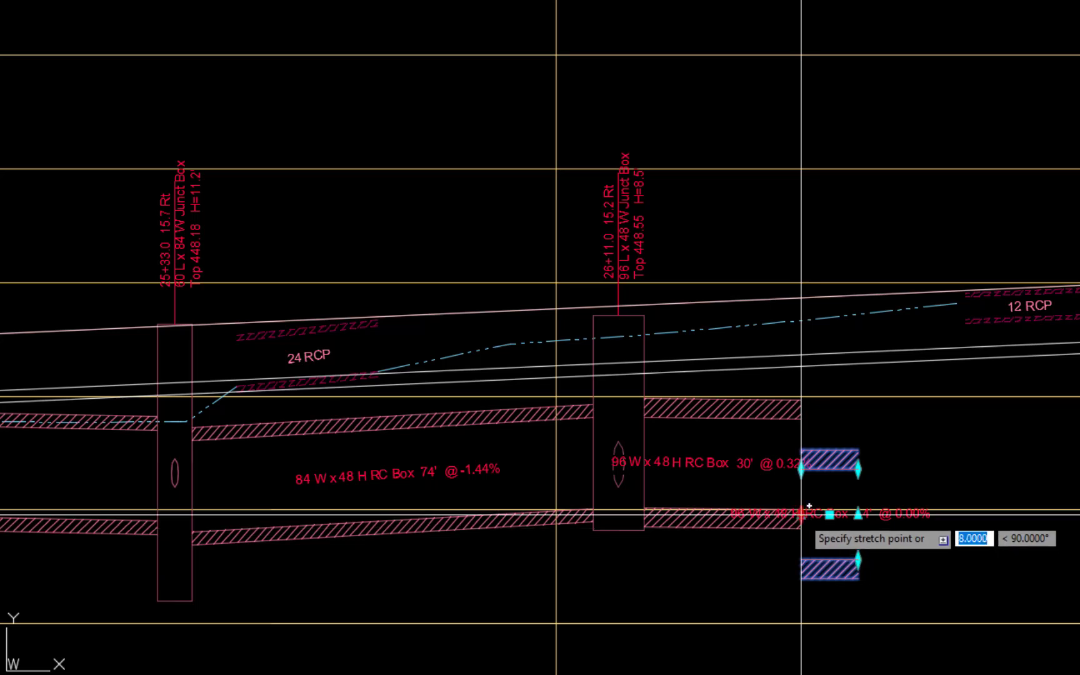
scroll(802, 511, "up", 6)
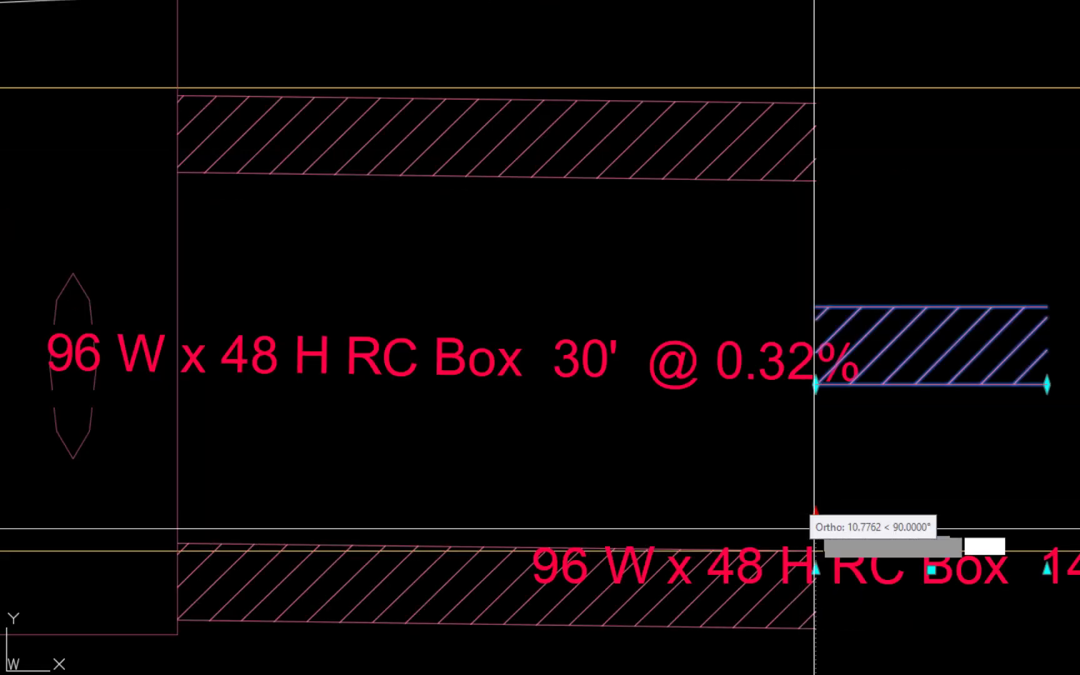
left_click(816, 551)
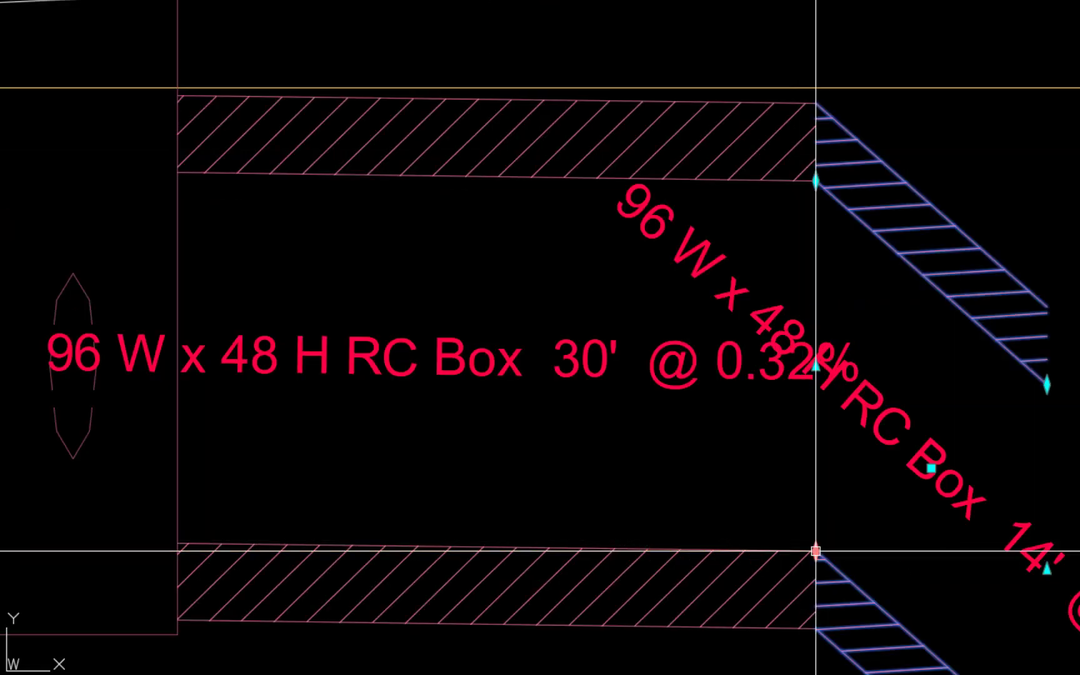
key("Escape")
scroll(784, 517, "down", 4)
middle_click_drag(798, 516, 677, 449)
- Set the 14-foot 96 x 48 RC box's hold-start slope to -0.32% and close its pipe properties
left_click(730, 500)
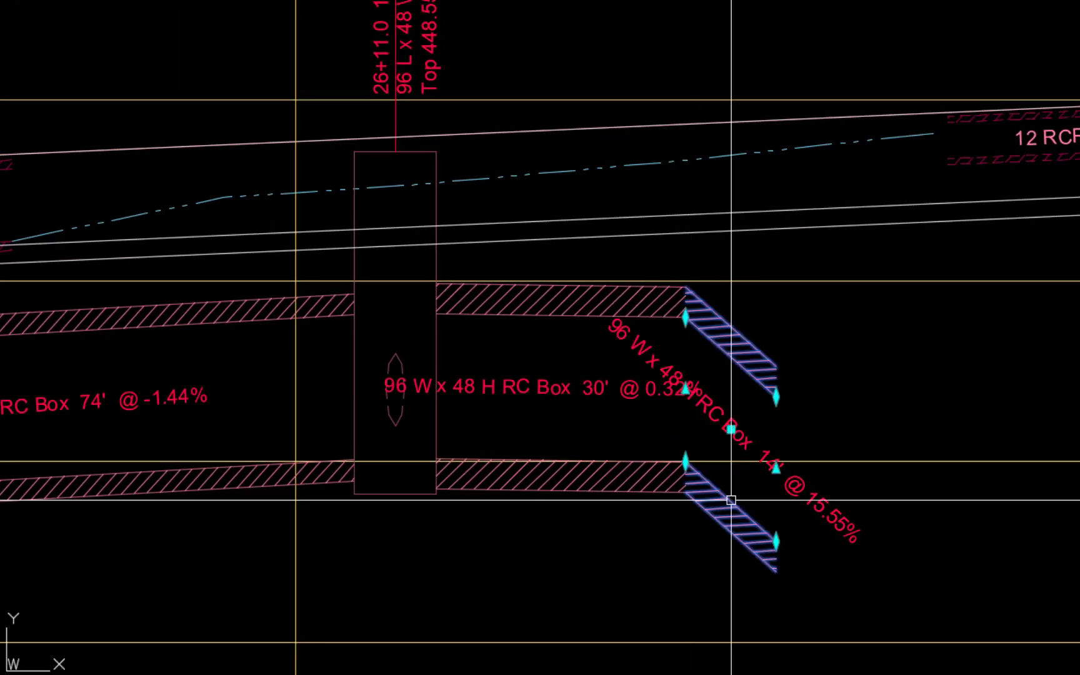
right_click(528, 533)
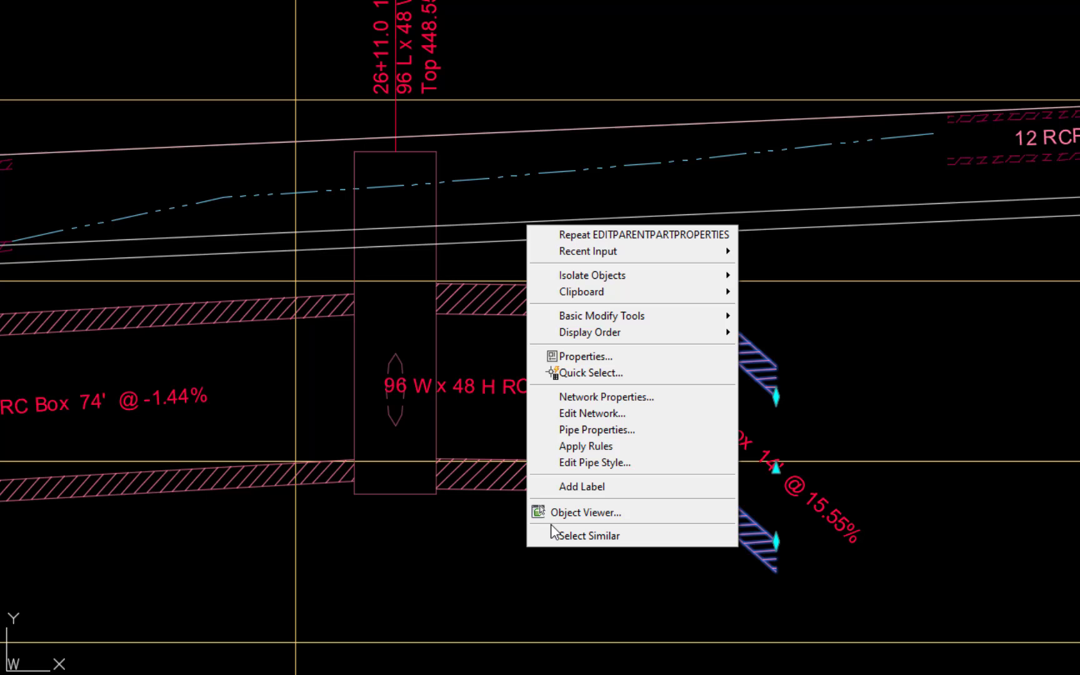
left_click(600, 437)
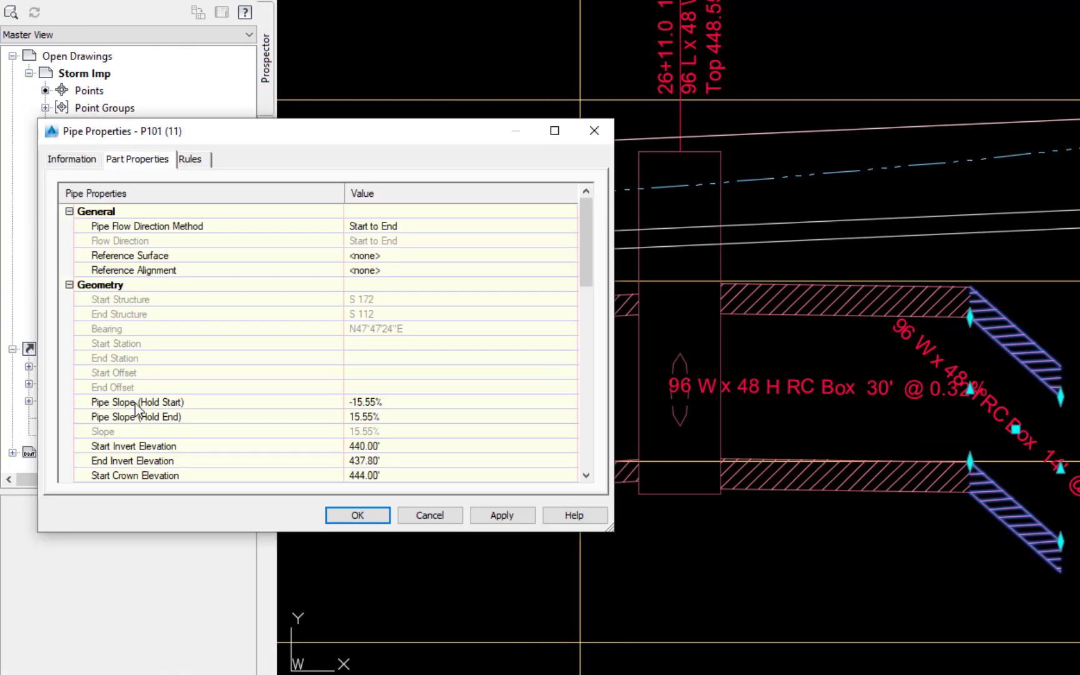
left_click(354, 403)
key("BackSpace")
type("-")
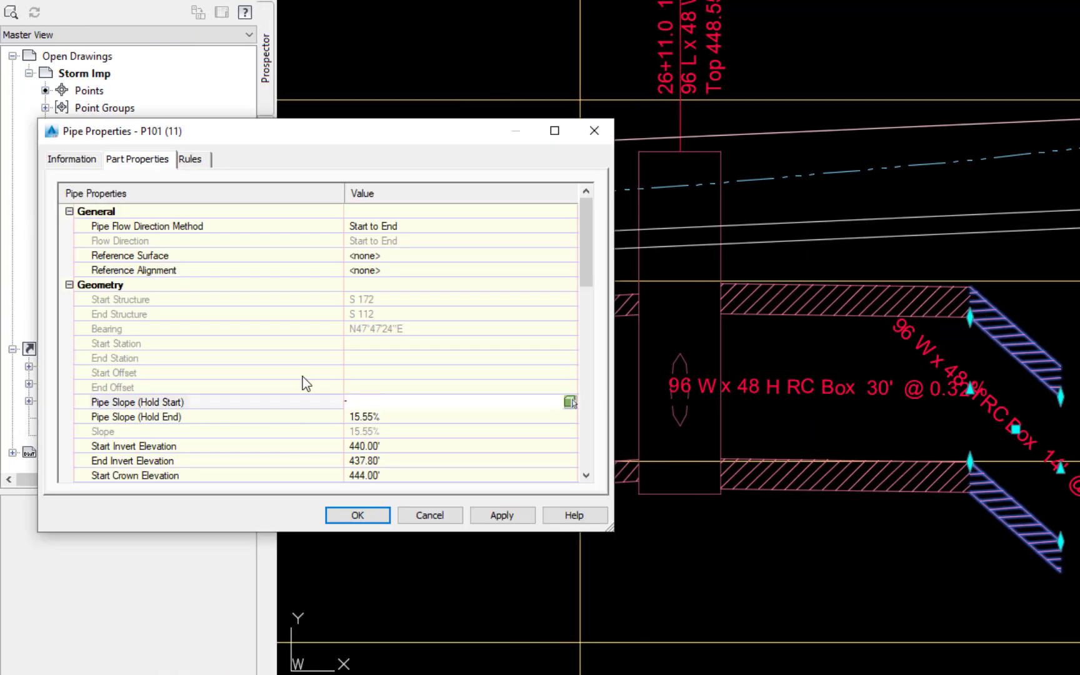
type(".32")
left_click(500, 515)
left_click(352, 520)
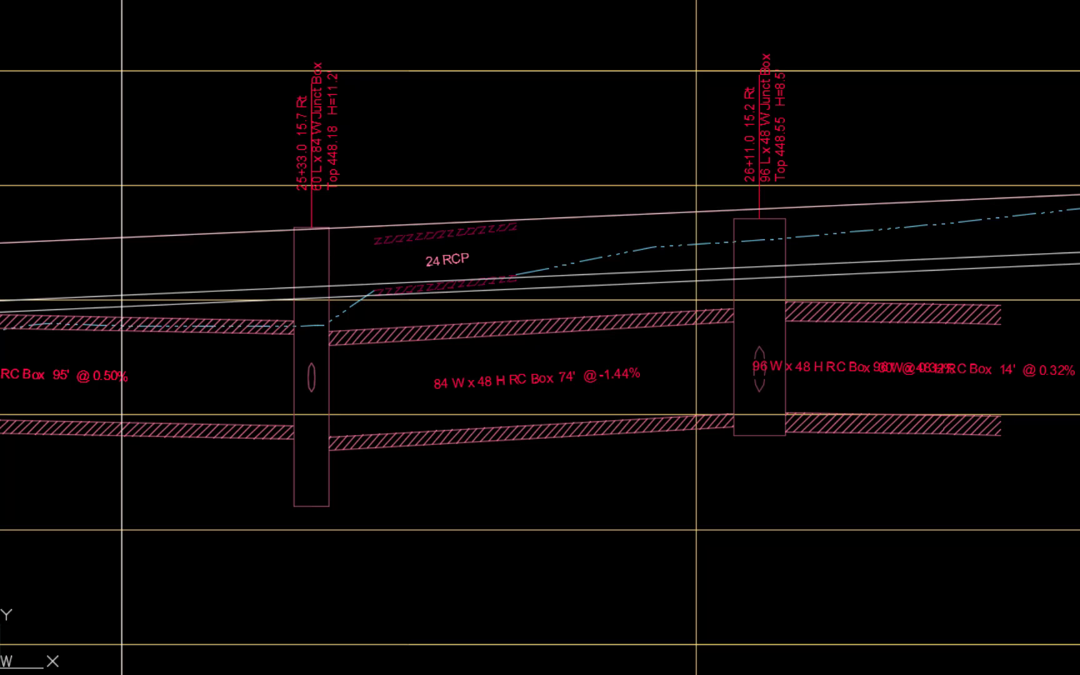
- Set the hold-end slope of the 74-foot 84 x 48 RC box between the junction boxes at 25+33.0 and 26+11.0 to 0.32%
left_click(506, 437)
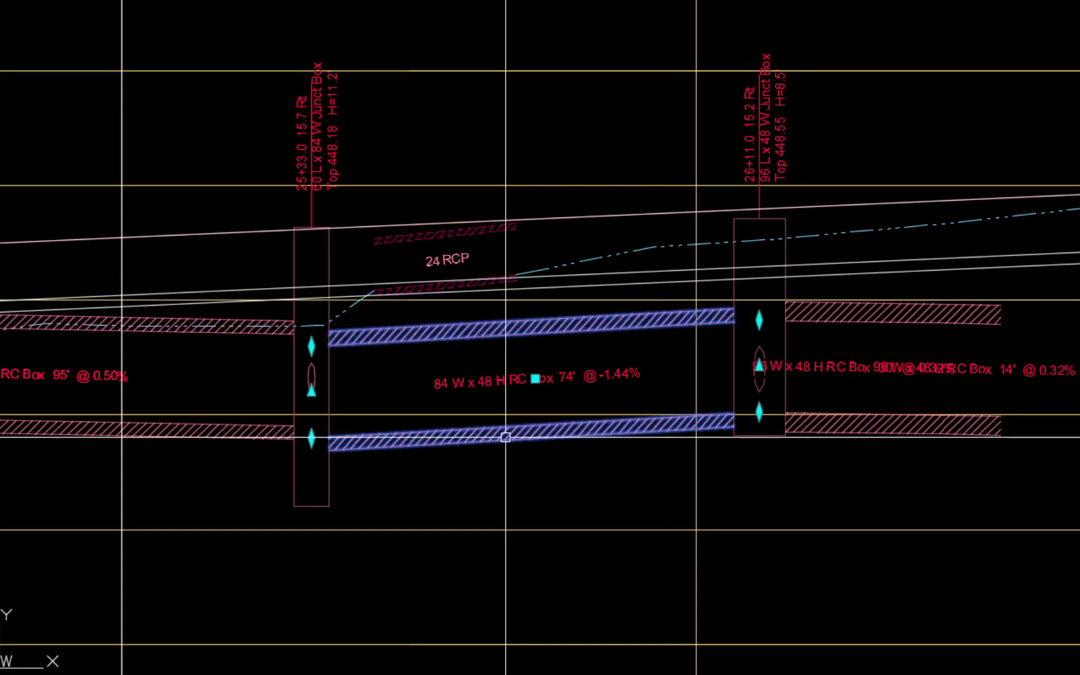
right_click(553, 503)
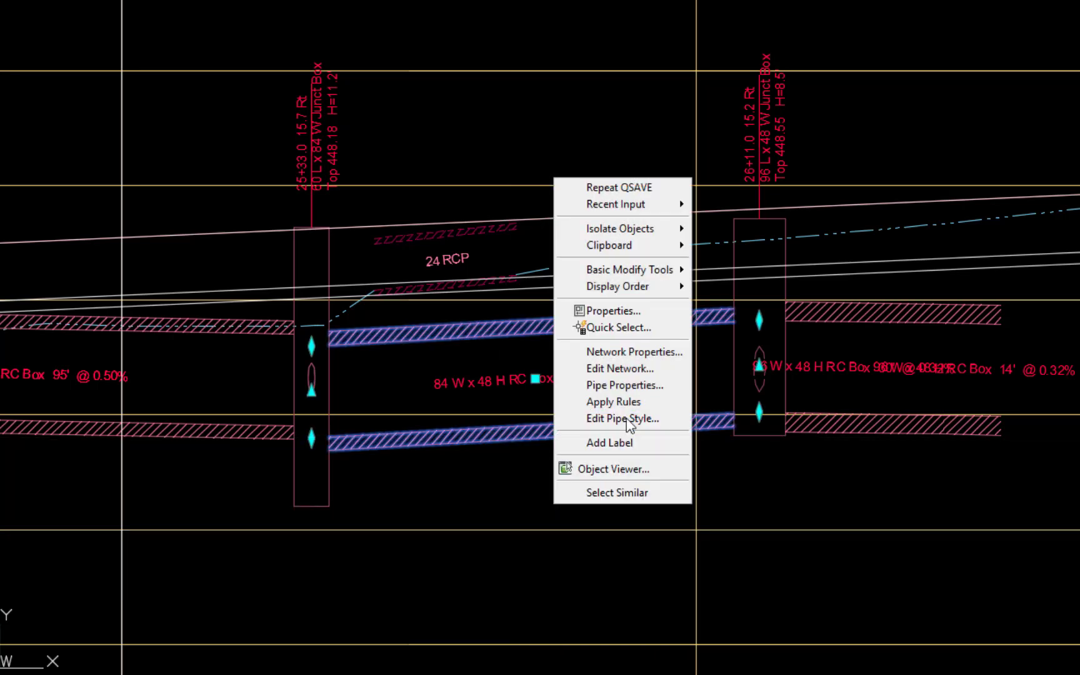
left_click(625, 385)
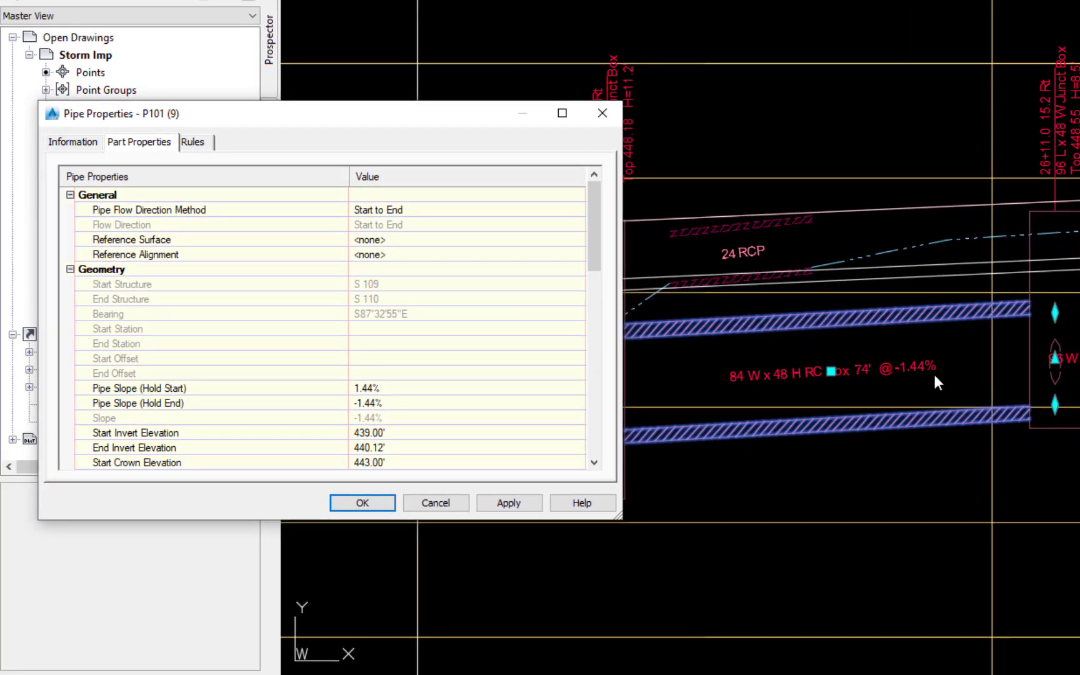
left_click(144, 403)
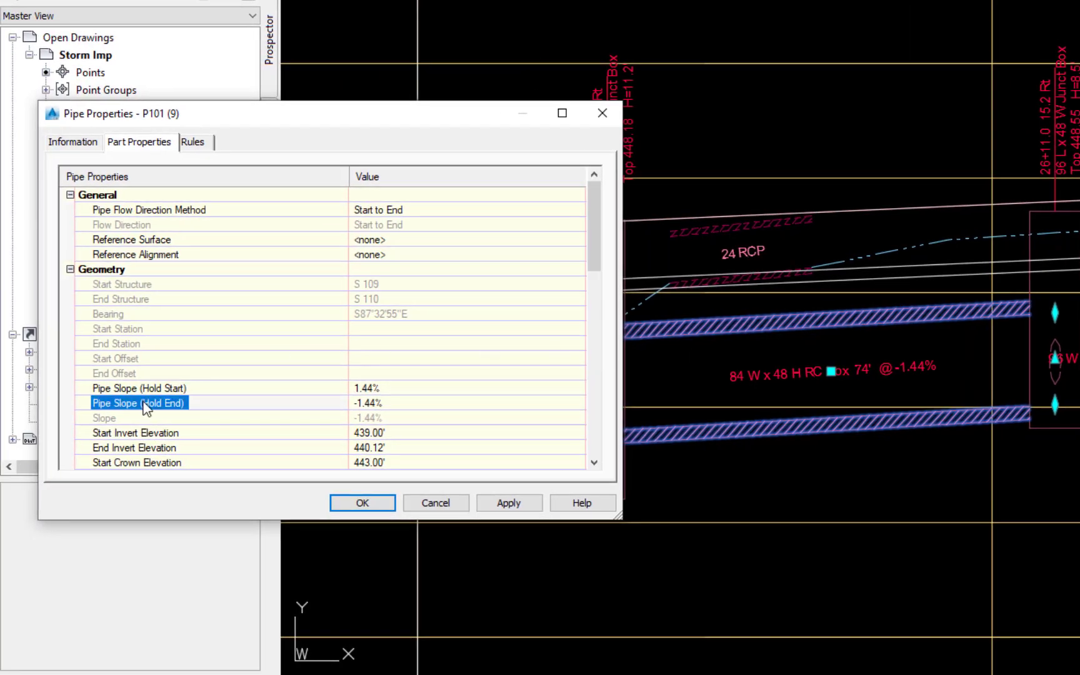
left_click(370, 405)
type(".32")
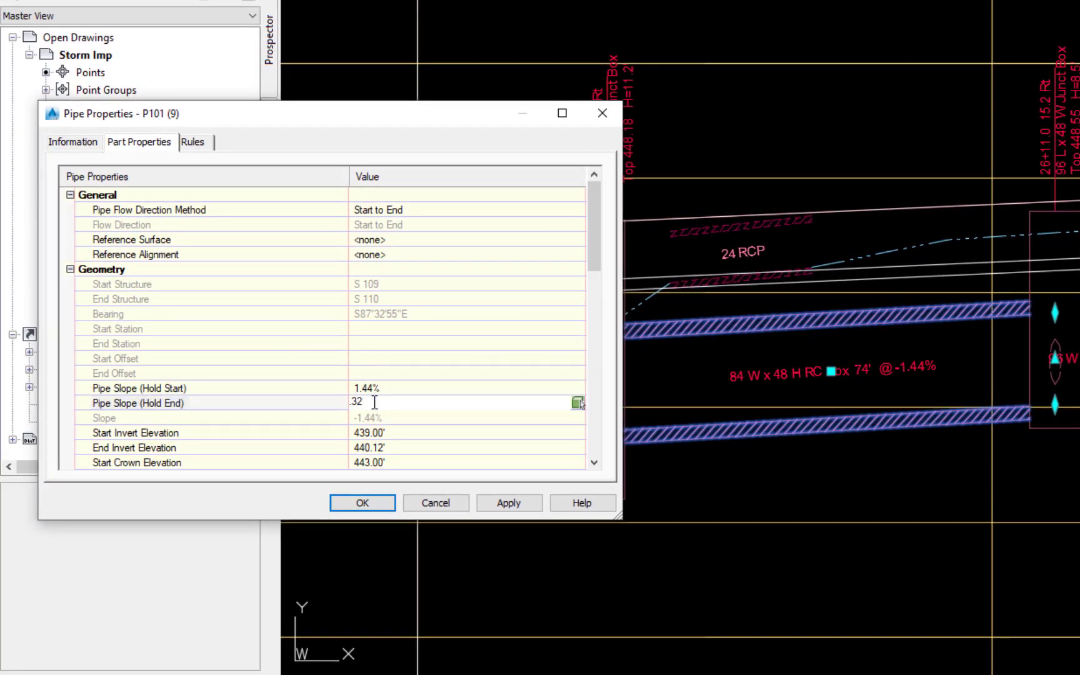
key("Return")
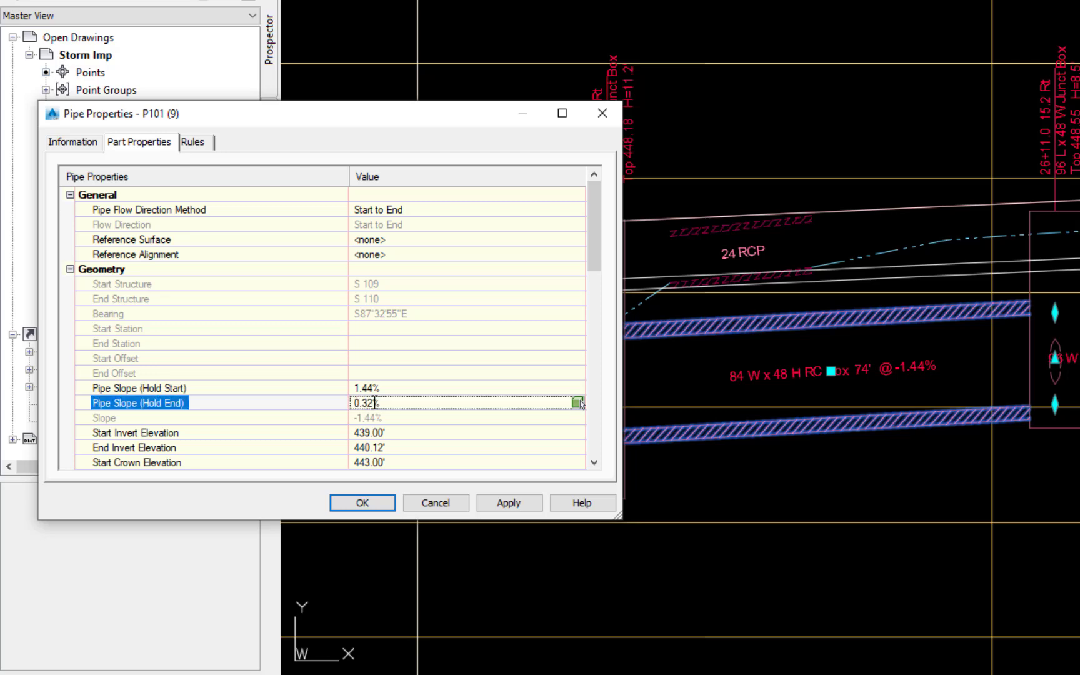
left_click(517, 502)
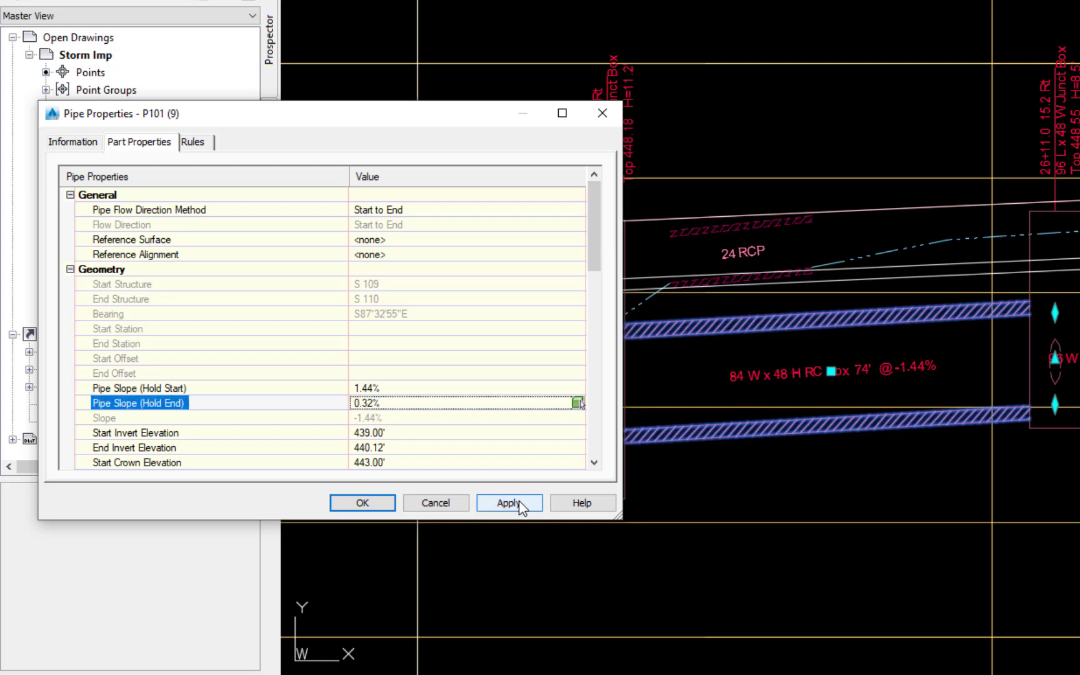
left_click(352, 503)
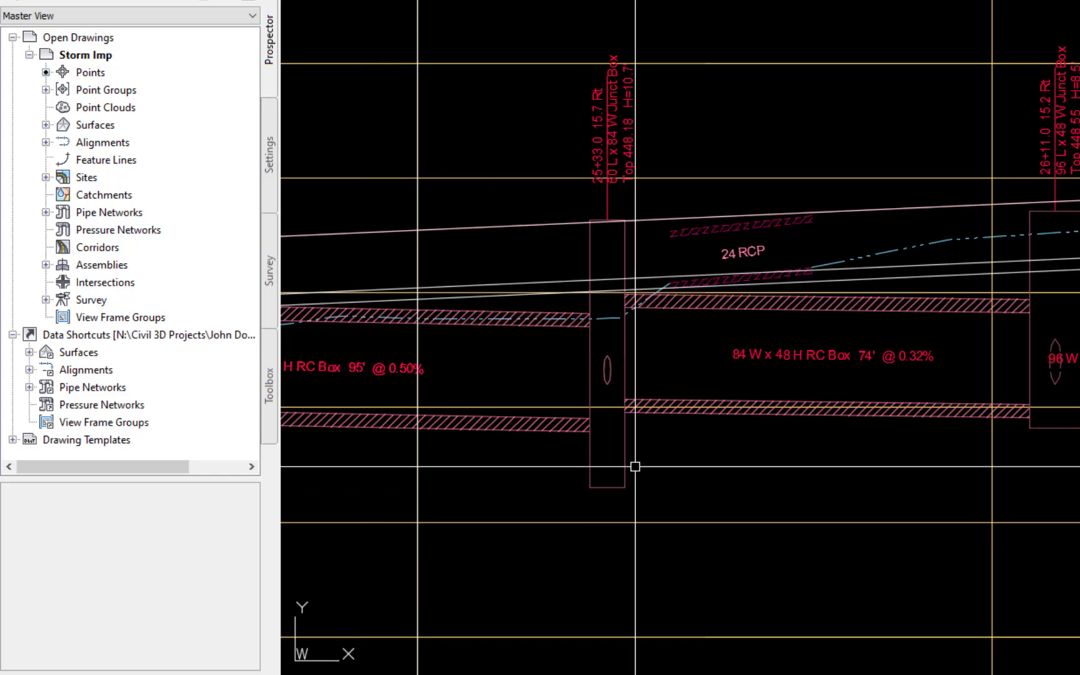
- In the structure properties of the junction box at 25+33.0, set the incoming 84 x 48 RC box's invert elevation to 440.39
left_click(623, 451)
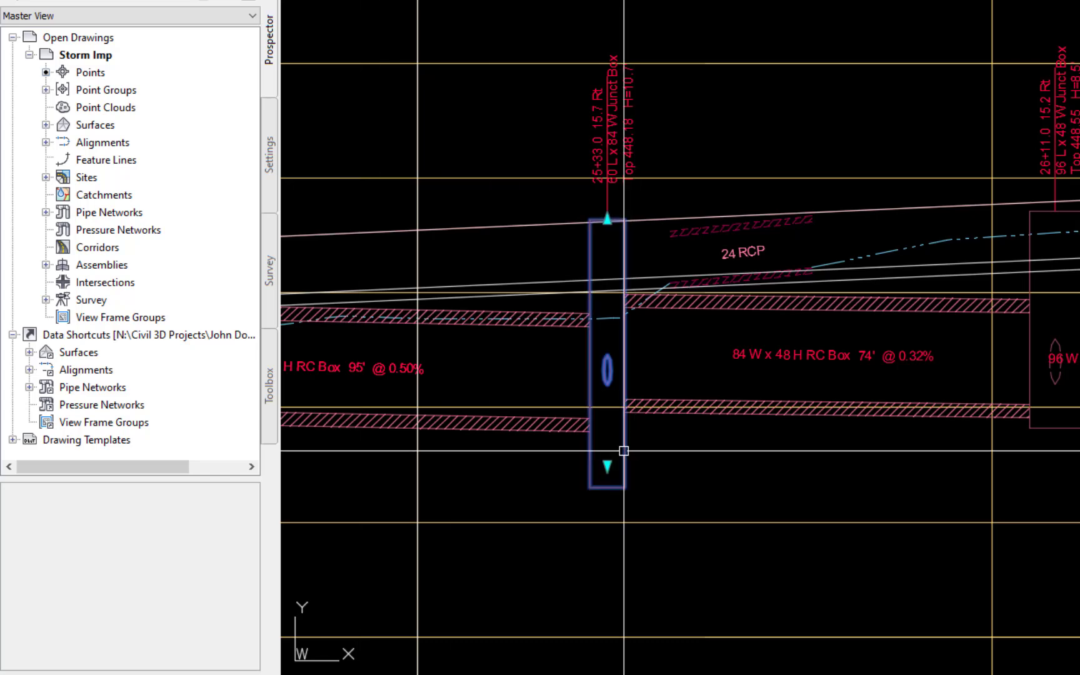
right_click(827, 485)
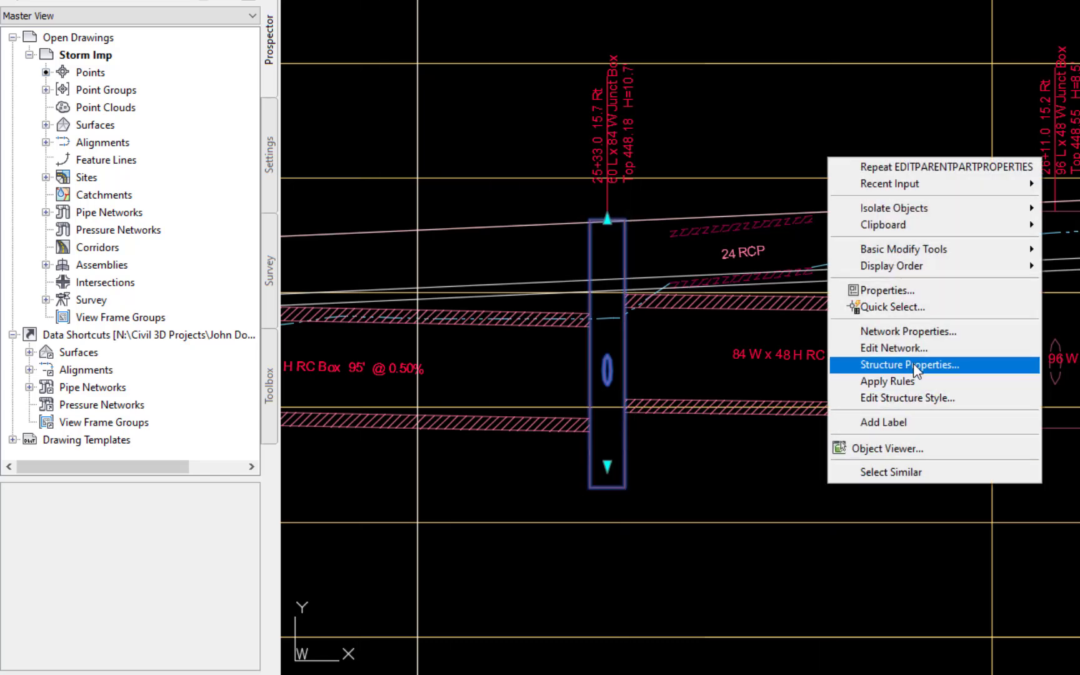
left_click(910, 364)
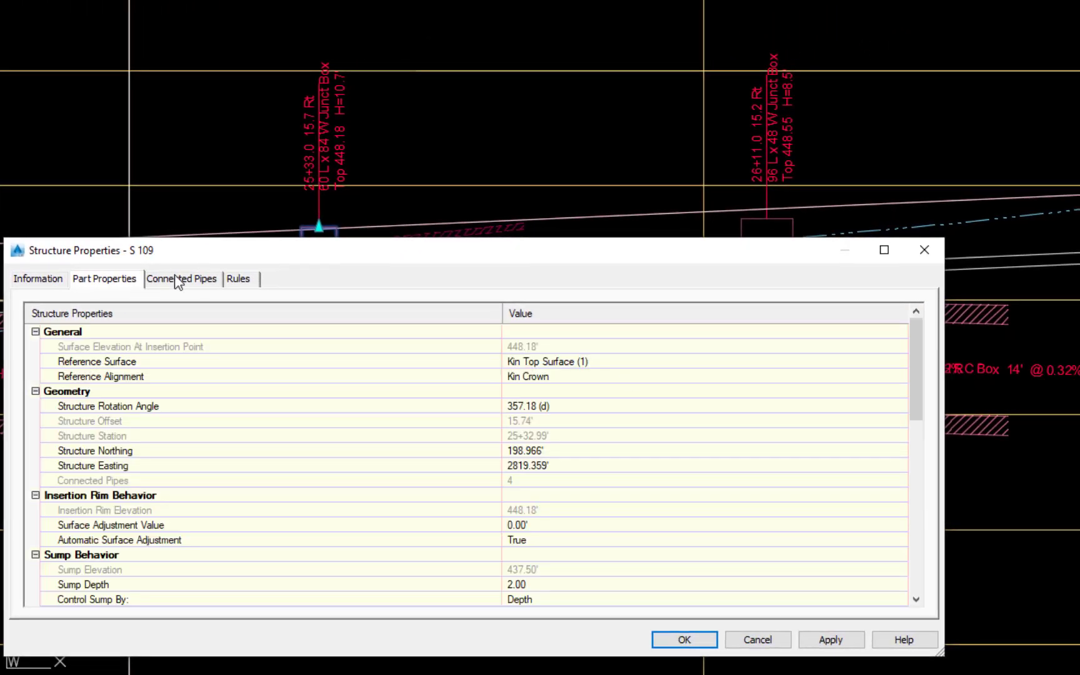
left_click(178, 280)
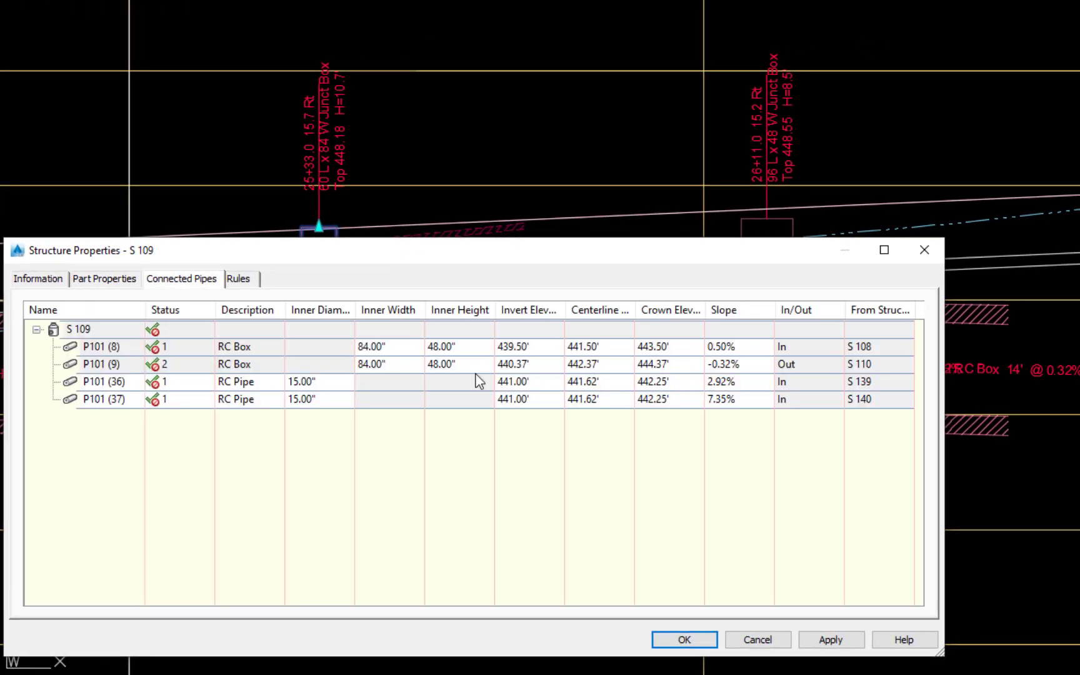
double_click(532, 347)
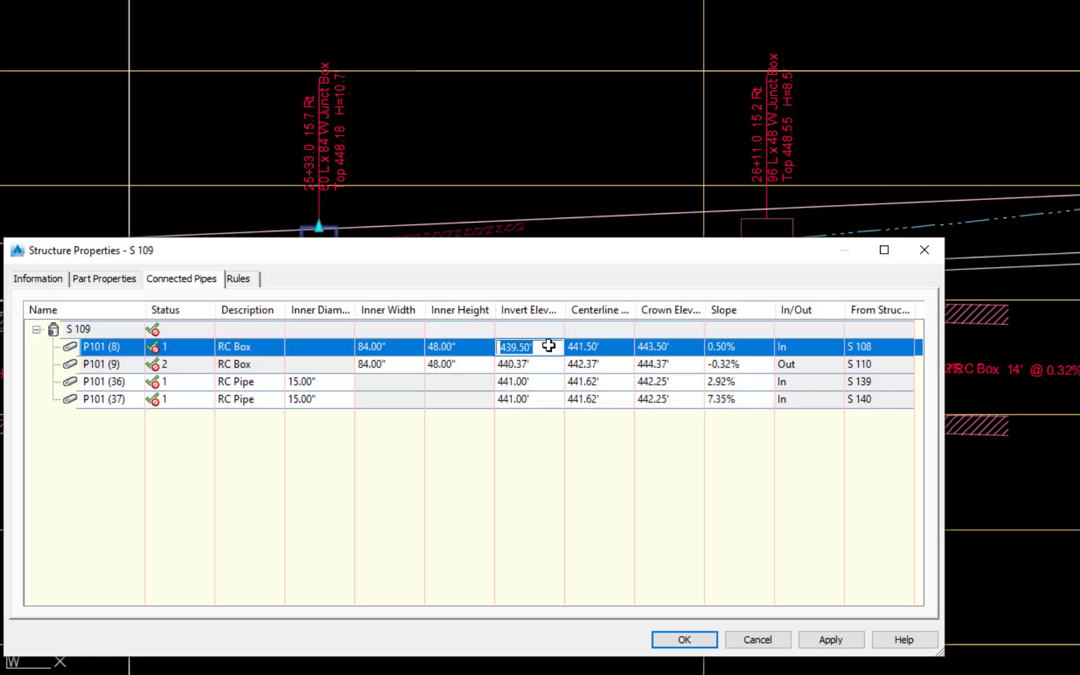
type("440.39")
key("Return")
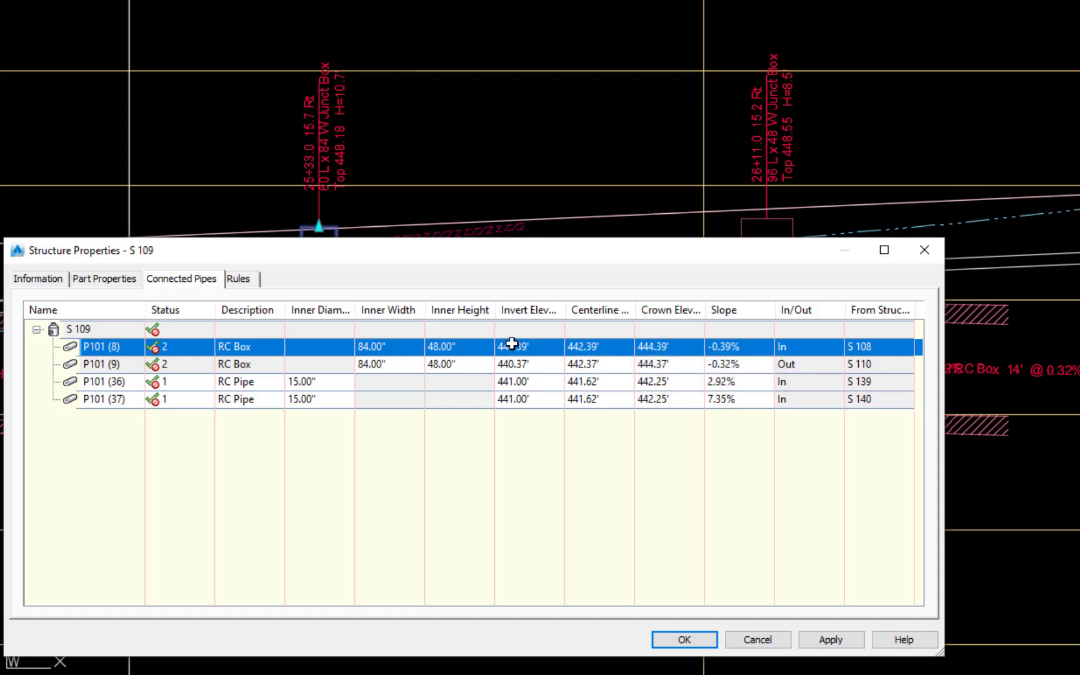
- Set the crown elevations of both connected 15-inch RC pipes to 444.40 and apply the change
double_click(669, 381)
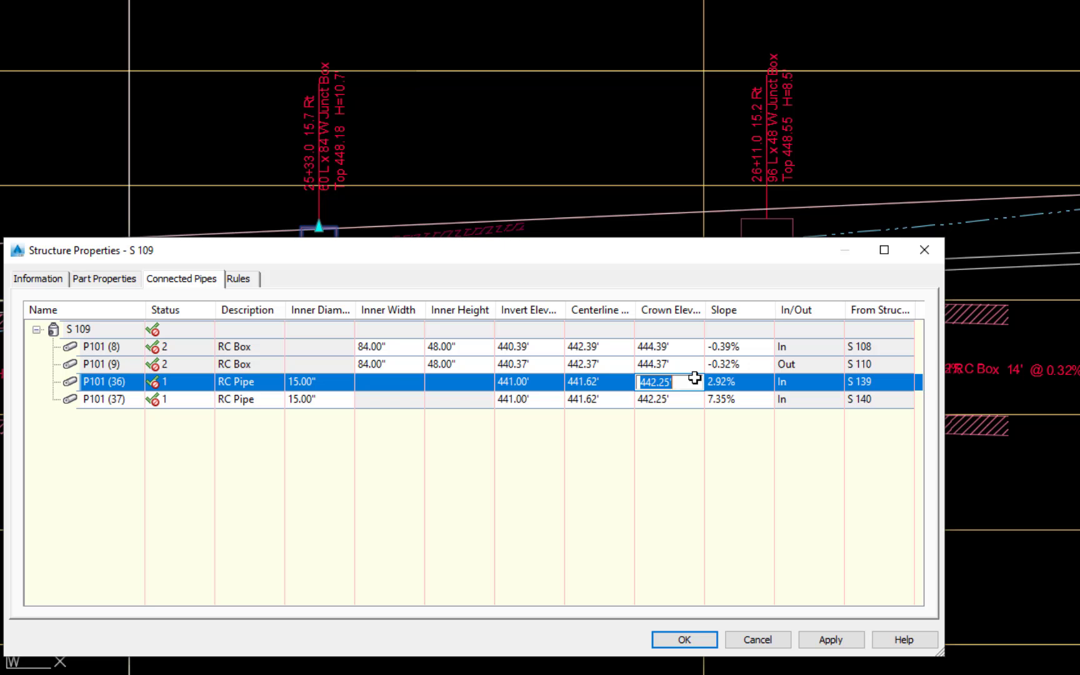
type("444.4")
double_click(663, 400)
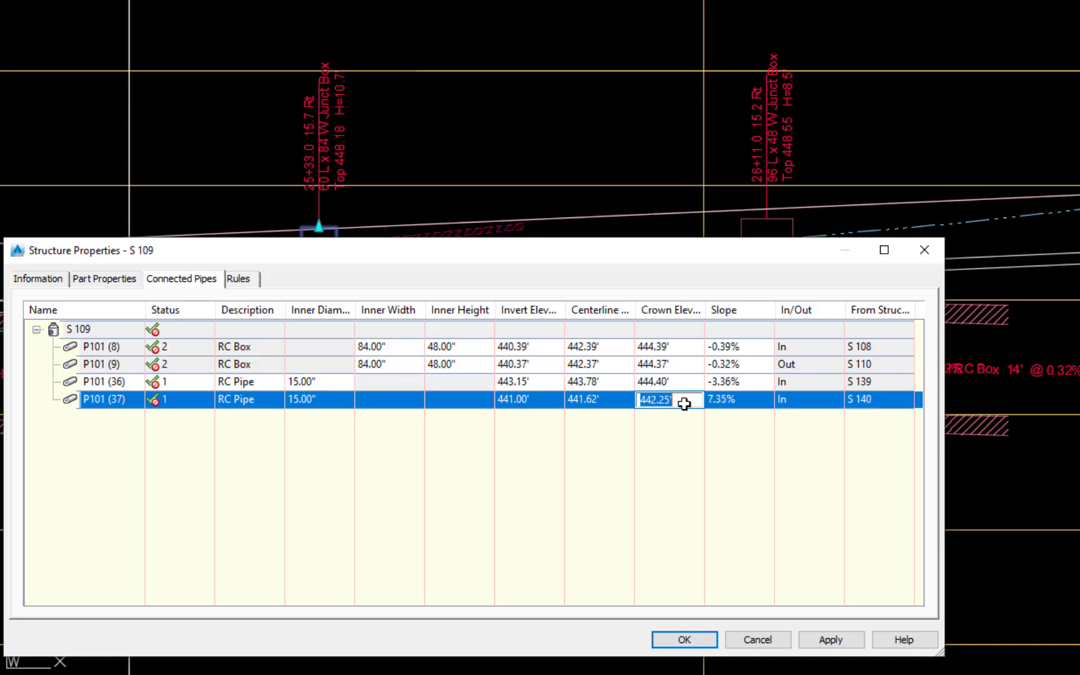
type("444.4")
key("Return")
left_click(833, 640)
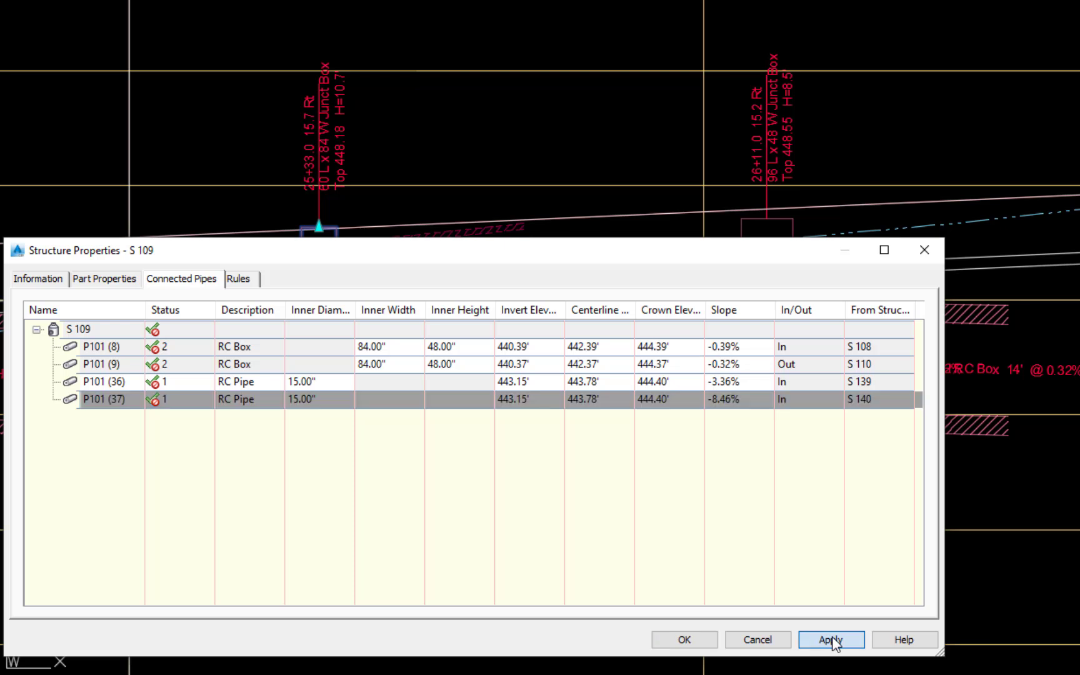
- Set the sump depth of the junction box at 25+33.0 to 0 and close its structure properties
left_click(97, 279)
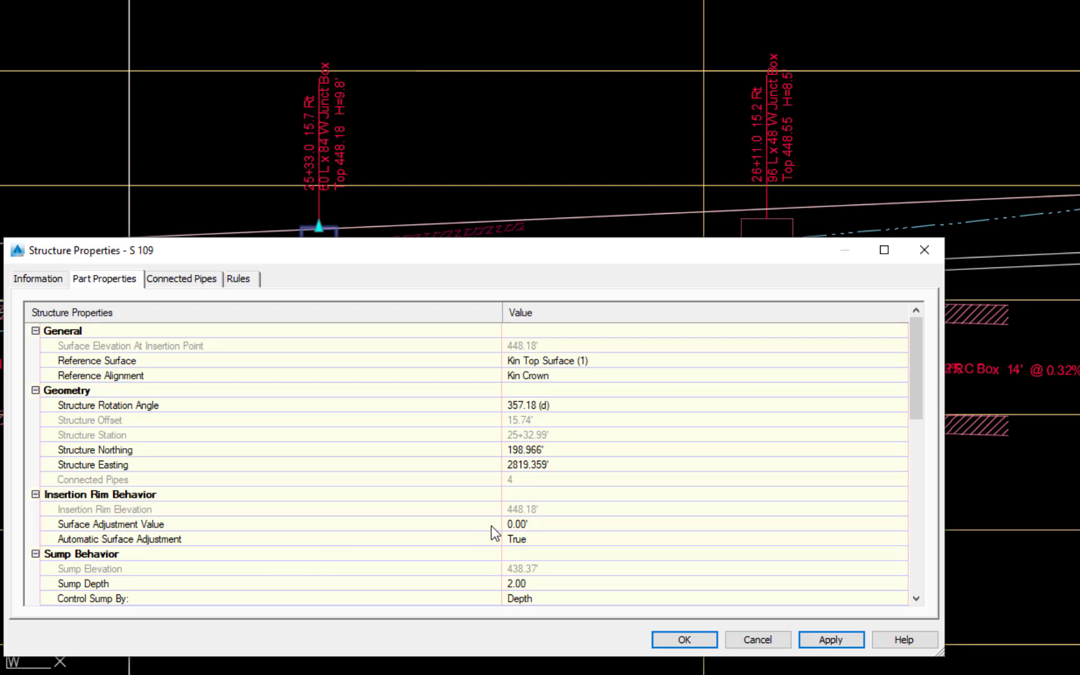
left_click(544, 585)
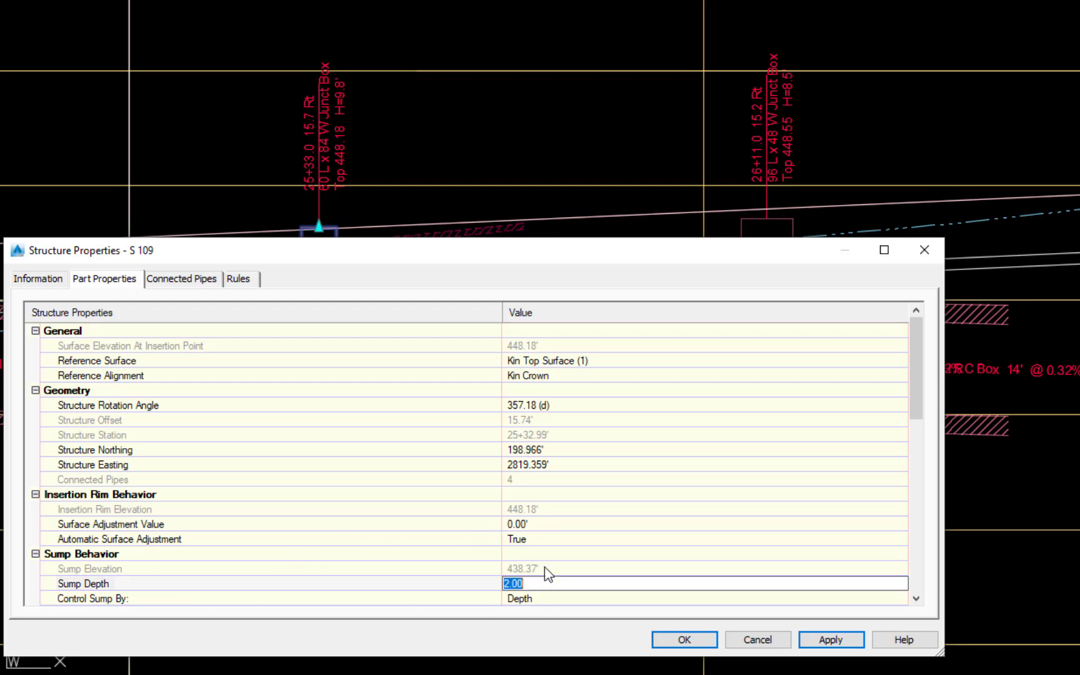
type("0")
left_click(831, 639)
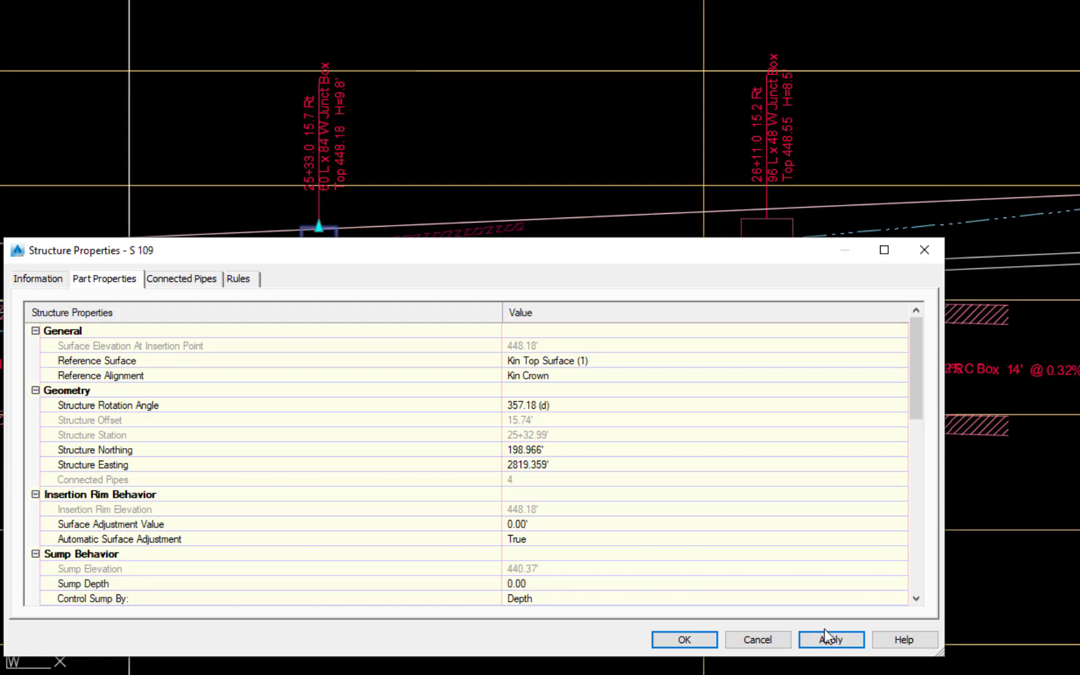
left_click(685, 640)
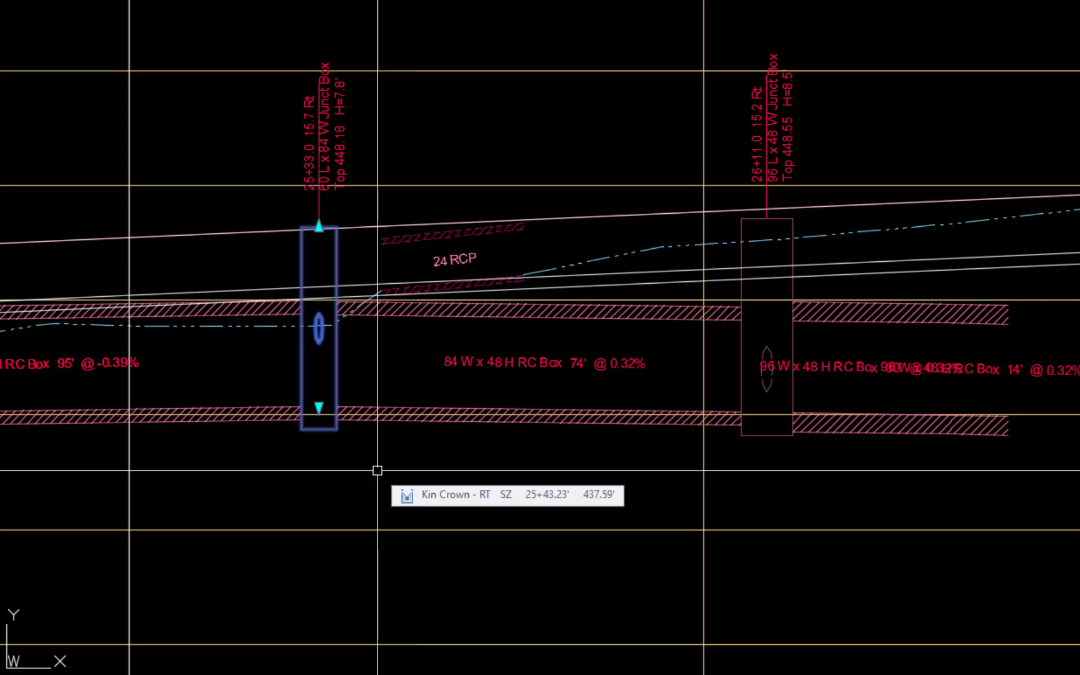
- Lower the tops of the junction boxes at 25+33.0 and 26+11.0 to about elevations 445.22 and 445.18
left_click(318, 225)
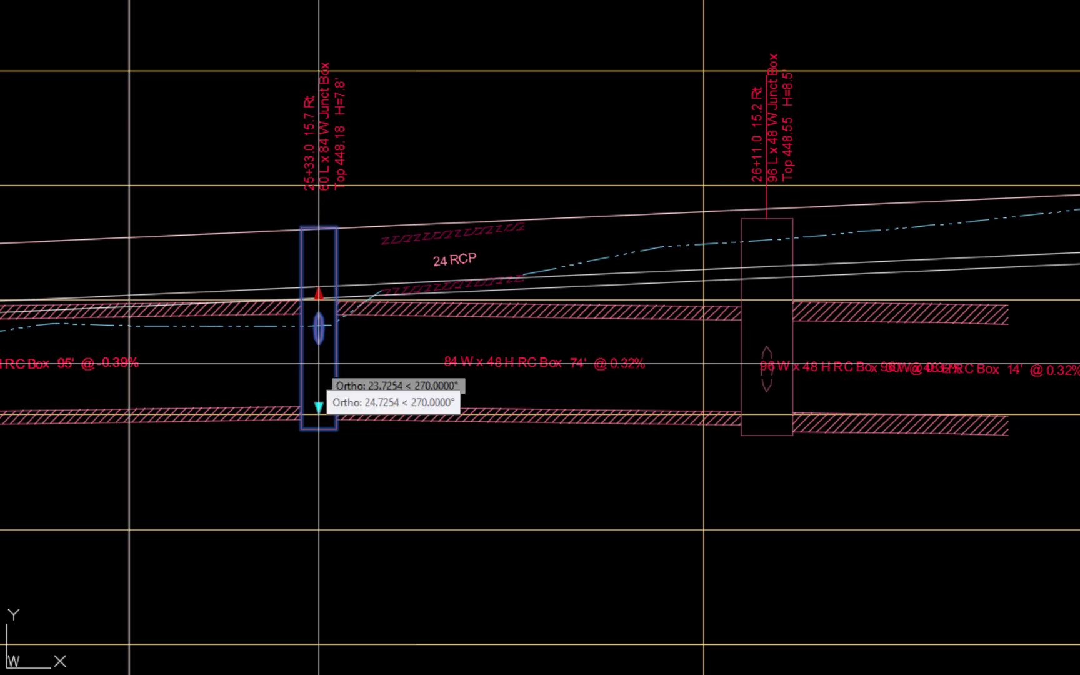
left_click(319, 363)
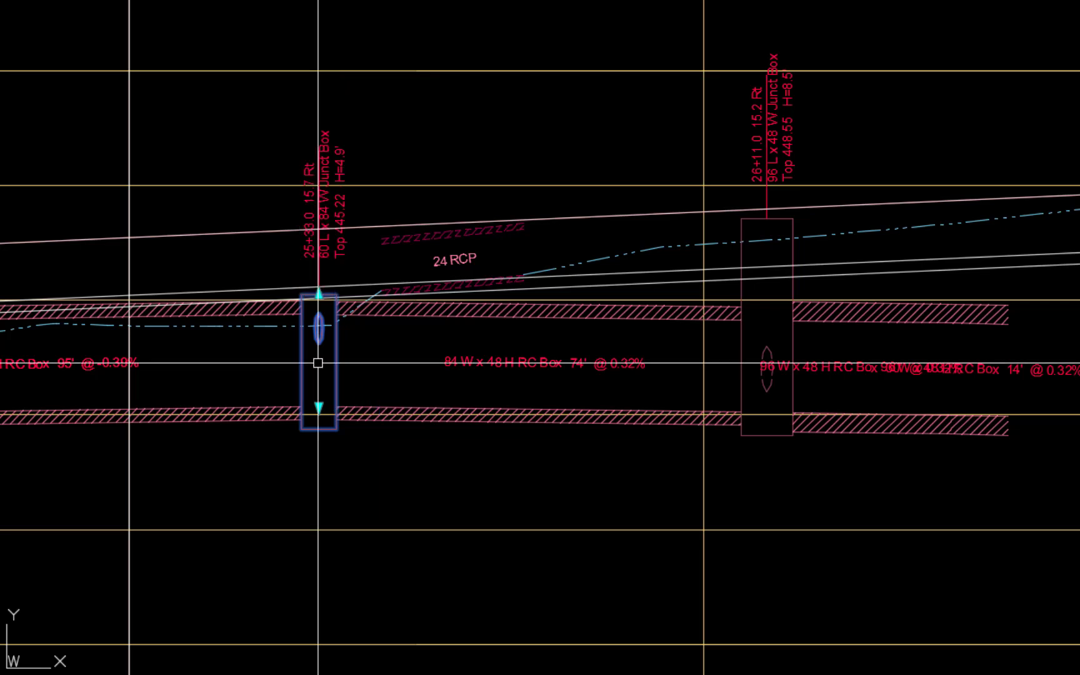
left_click(792, 257)
left_click(767, 218)
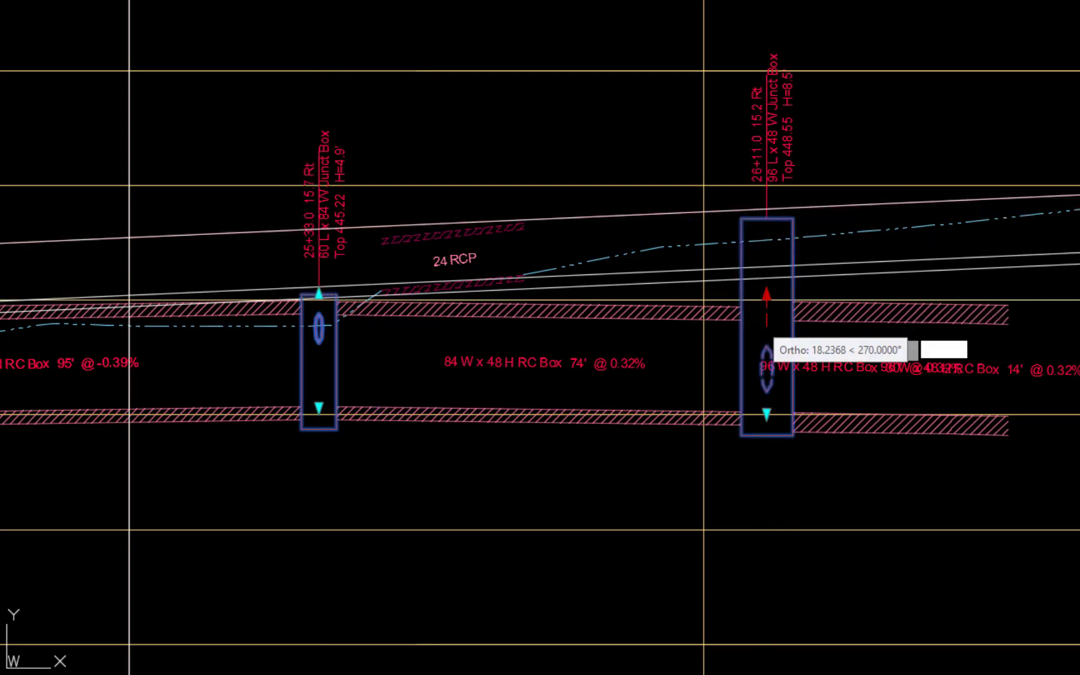
left_click(765, 326)
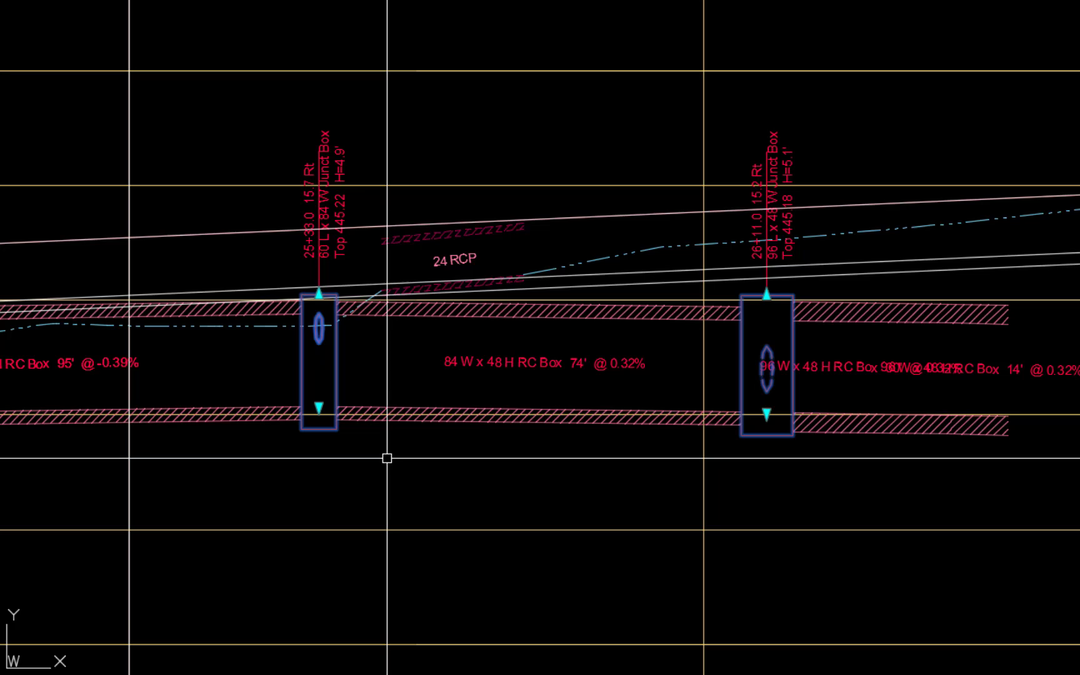
- Set the hold-end slope of the 95-foot 84 x 48 RC box between 24+33.4 and 25+33.0 to 0.32%
mouse_move(350, 482)
middle_mouse_down()
mouse_move(509, 494)
mouse_move(786, 456)
mouse_move(823, 466)
middle_mouse_up()
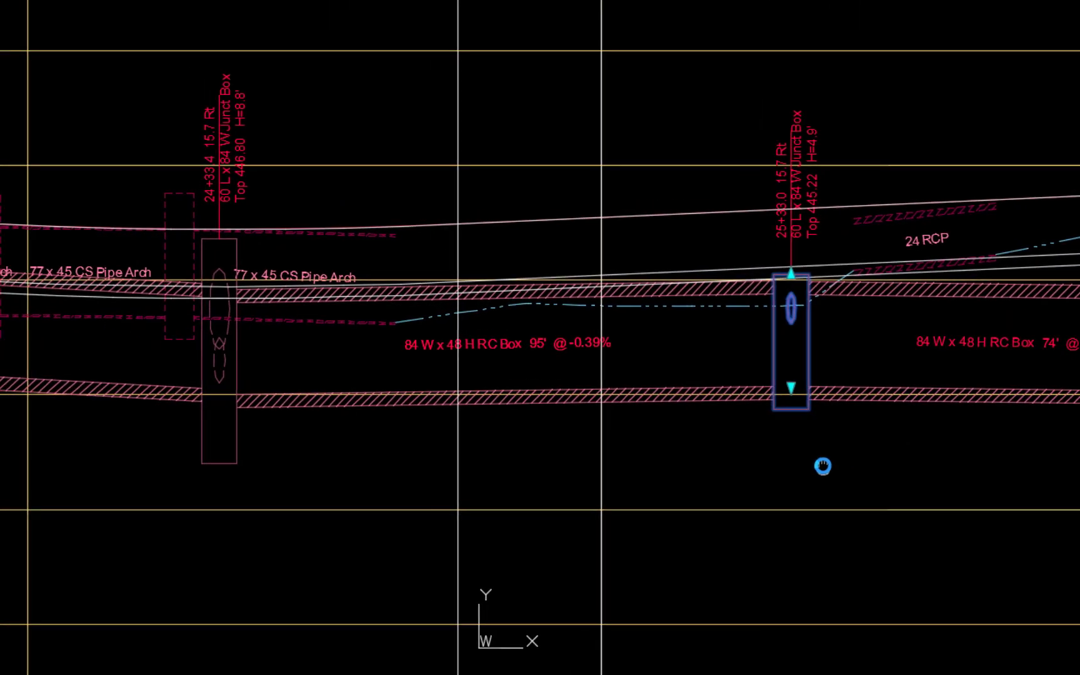
left_click(398, 408)
right_click(405, 464)
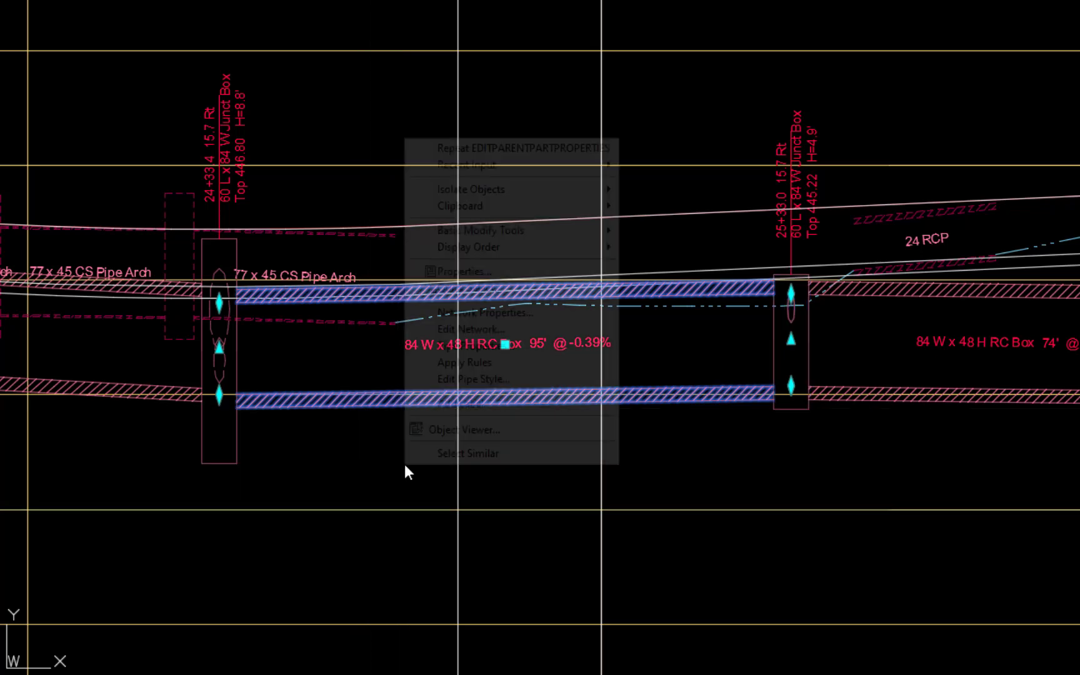
left_click(477, 347)
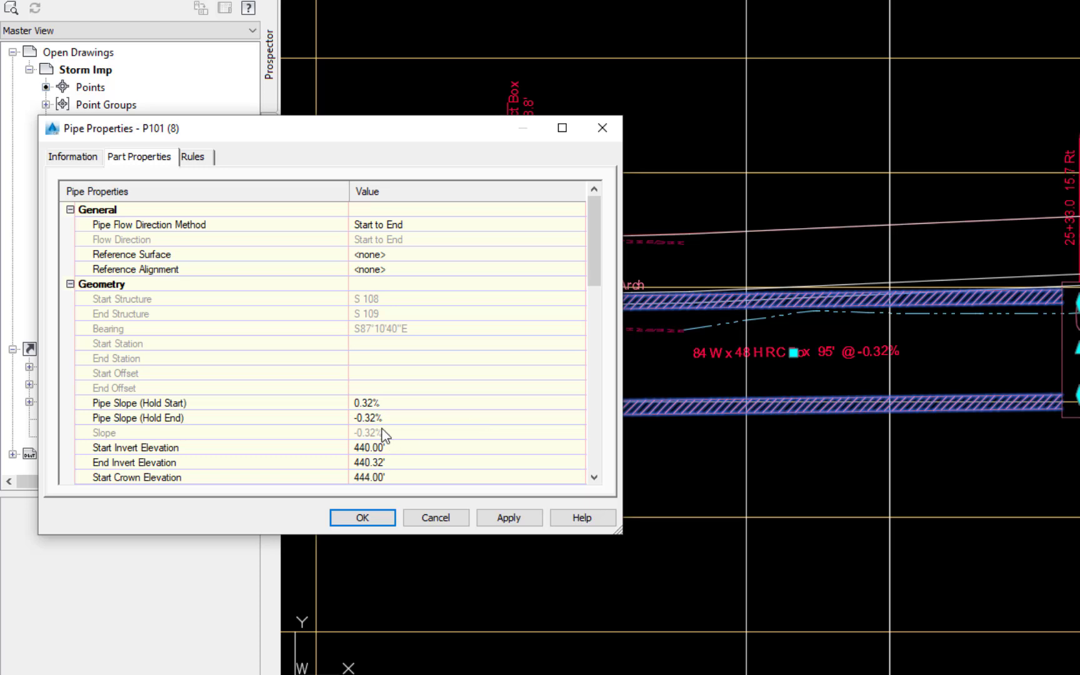
left_click(417, 418)
type("0.32")
key("Return")
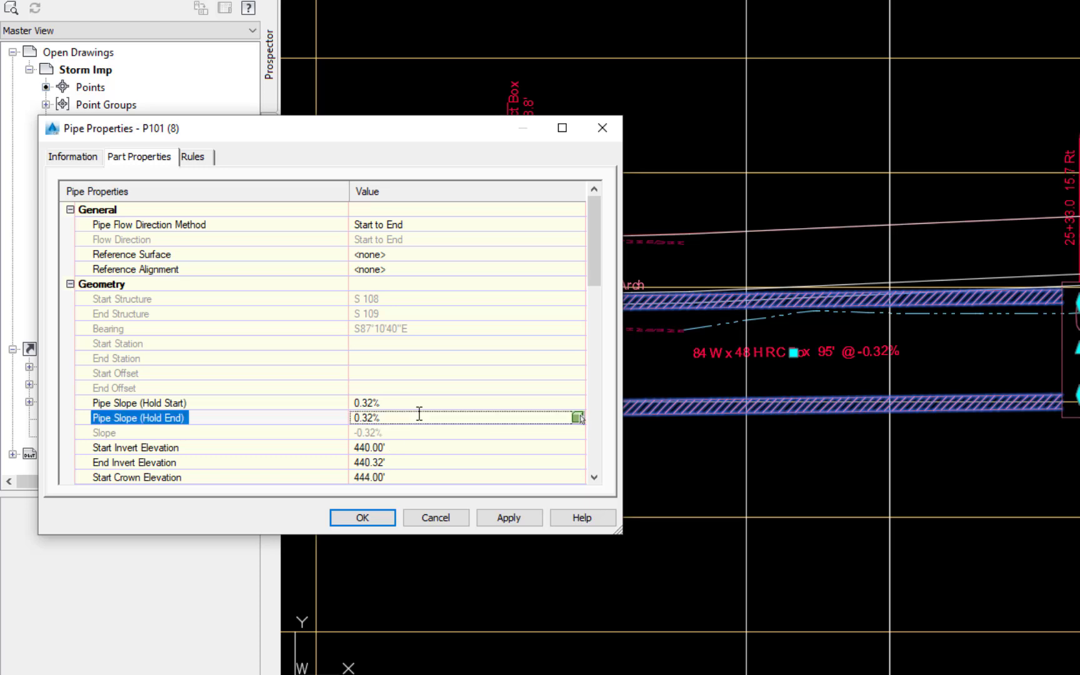
left_click(507, 518)
left_click(362, 517)
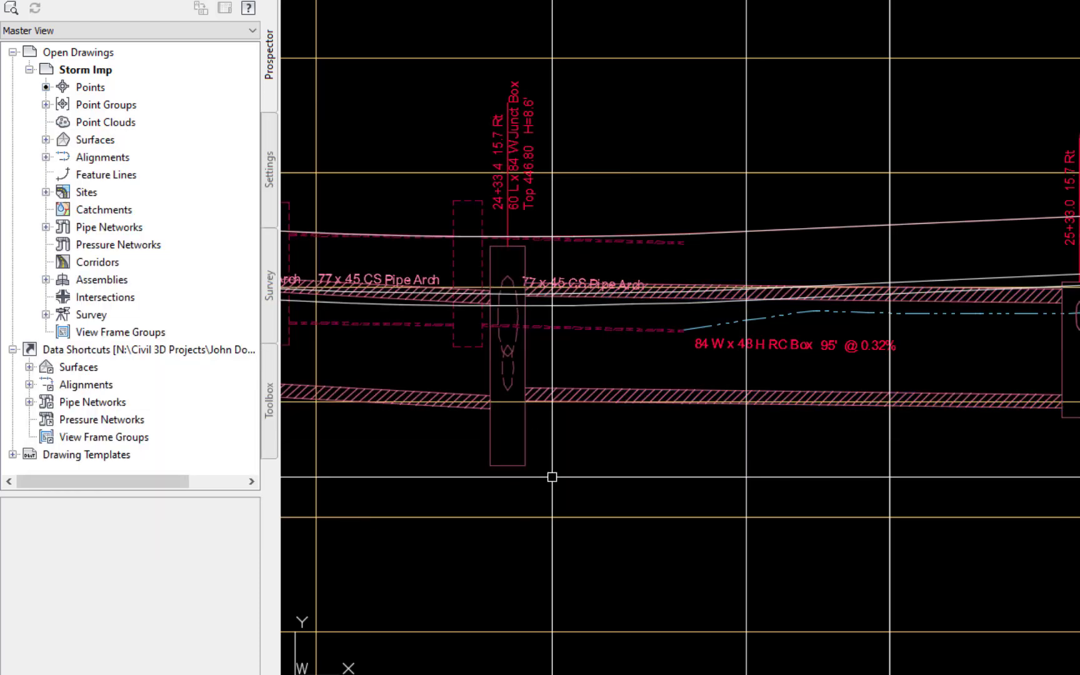
- In the structure properties of the junction box at 24+33.4, set the incoming 84 x 48 RC box's invert elevation to 440.66
left_click(524, 430)
right_click(637, 458)
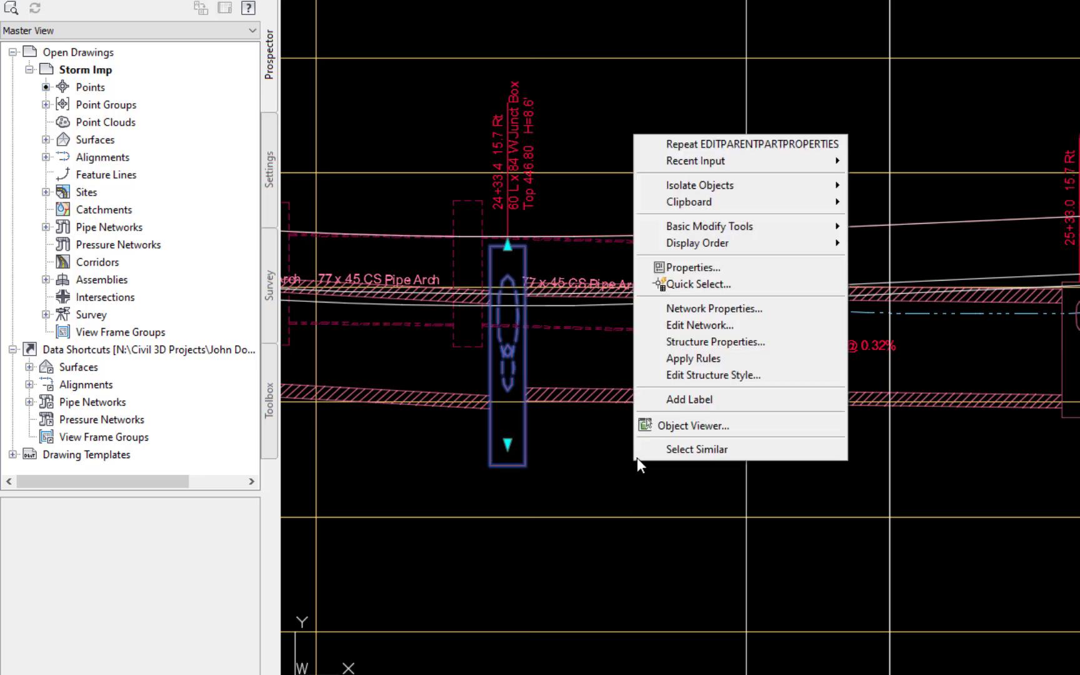
left_click(712, 343)
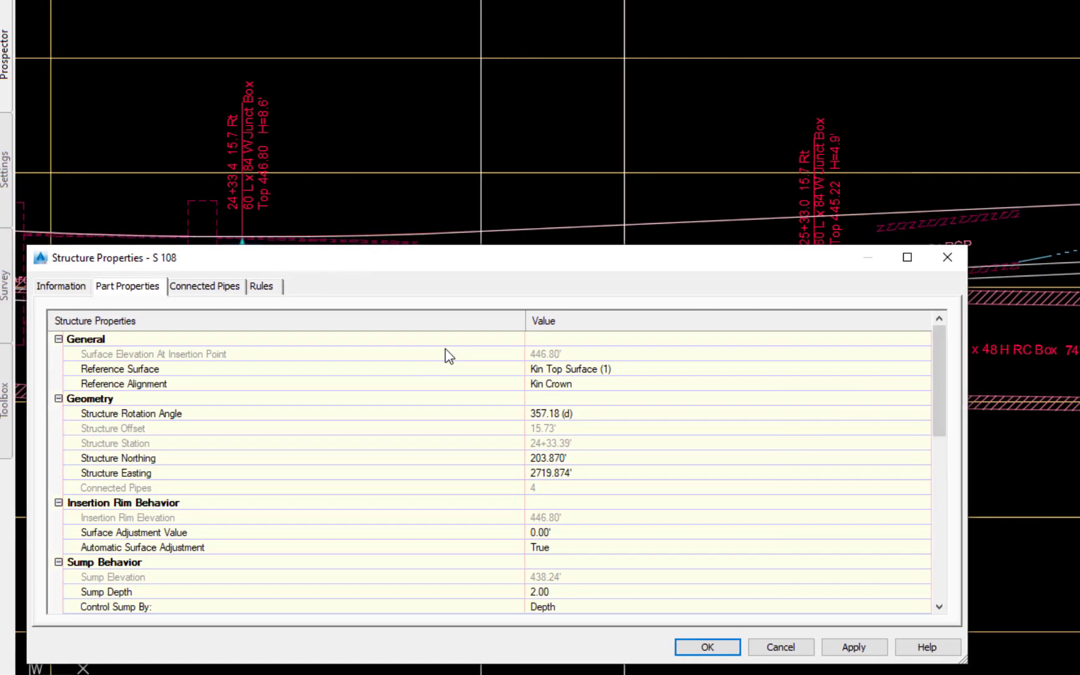
left_click(194, 287)
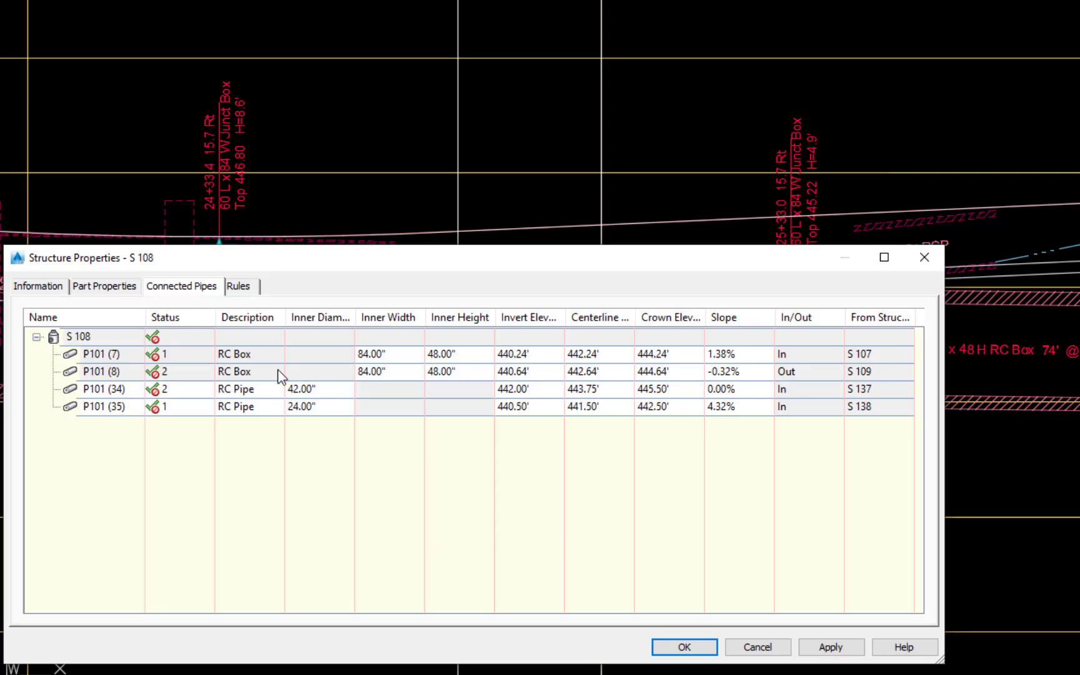
double_click(536, 354)
type("440.")
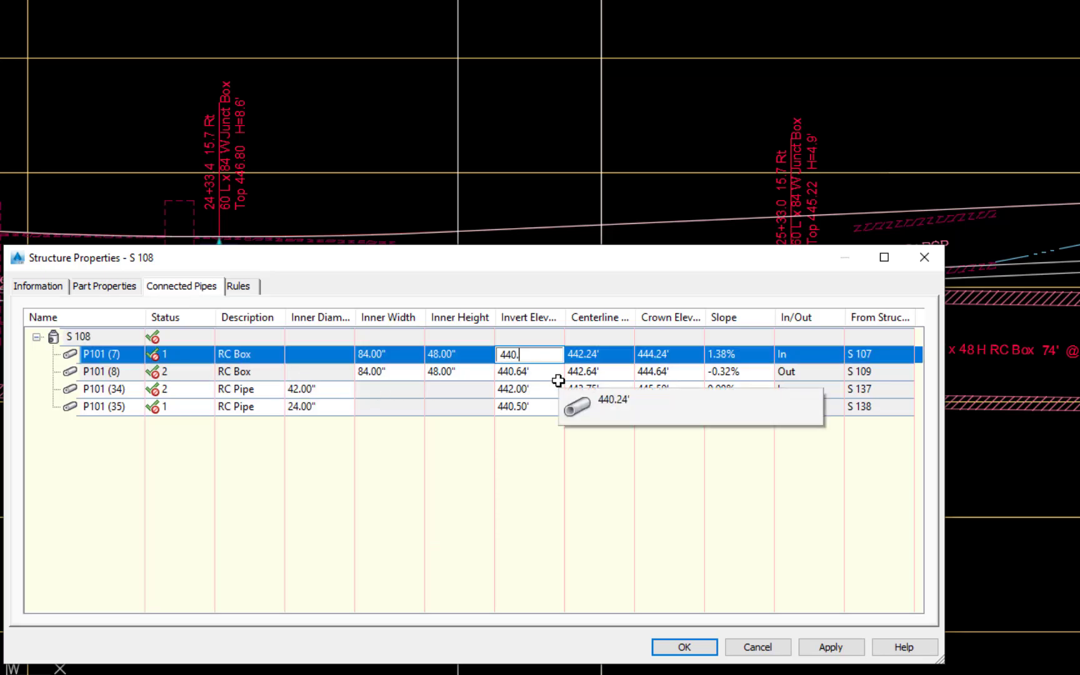
type("66")
key("Return")
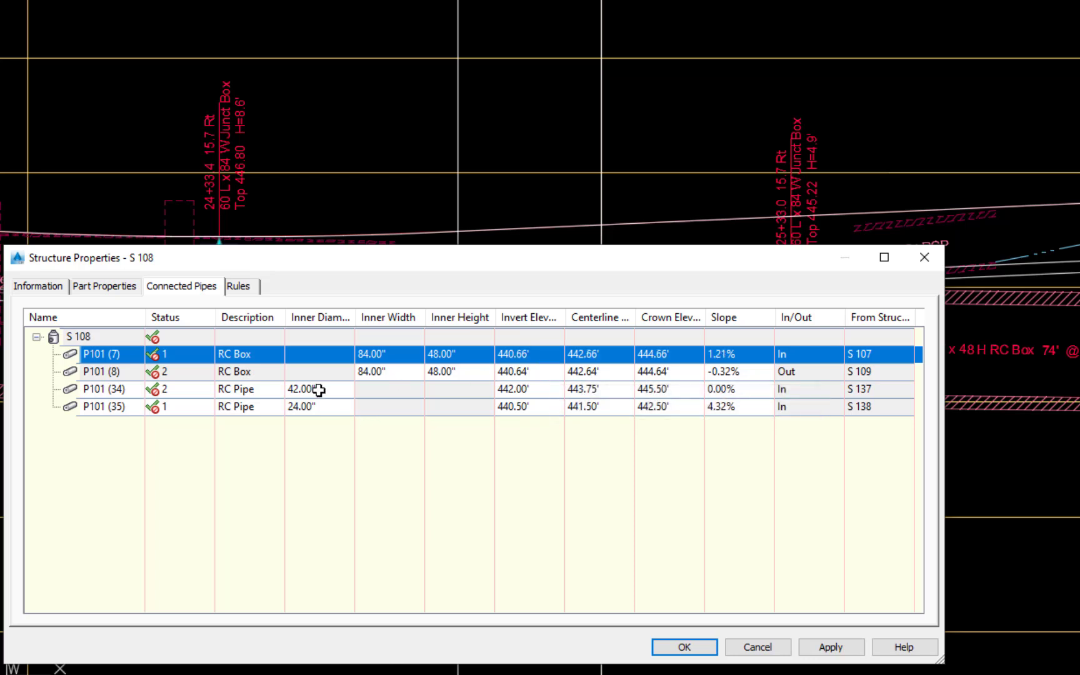
- Set the centerline elevations of the connected 42-inch and 24-inch RC pipes to 442.7
double_click(601, 389)
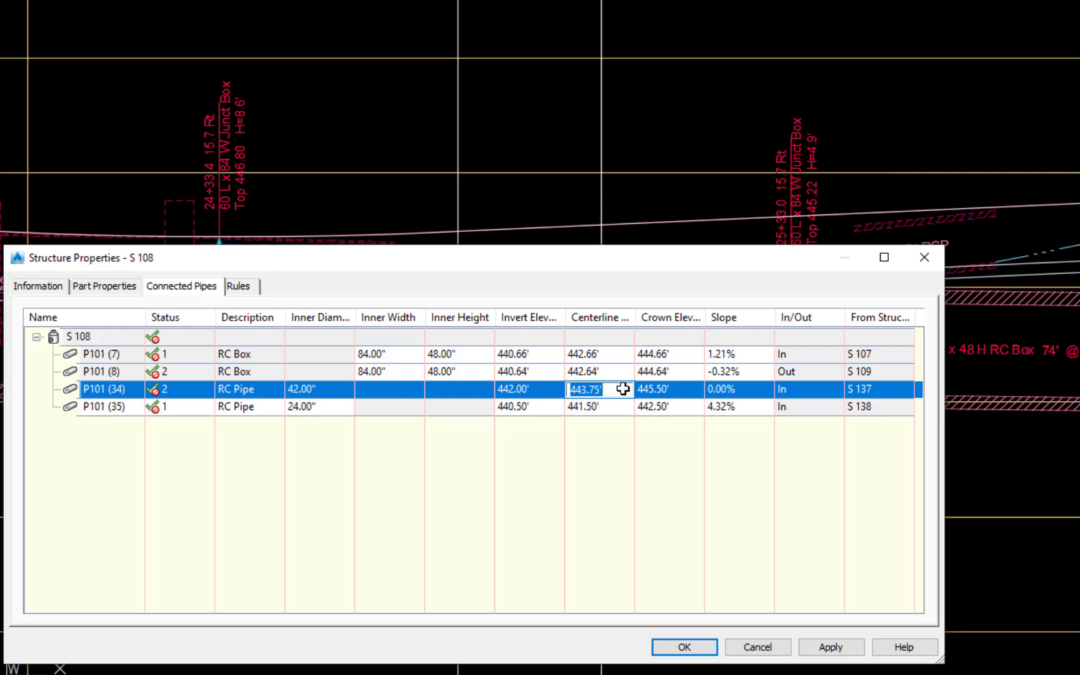
type("442.7")
key("Return")
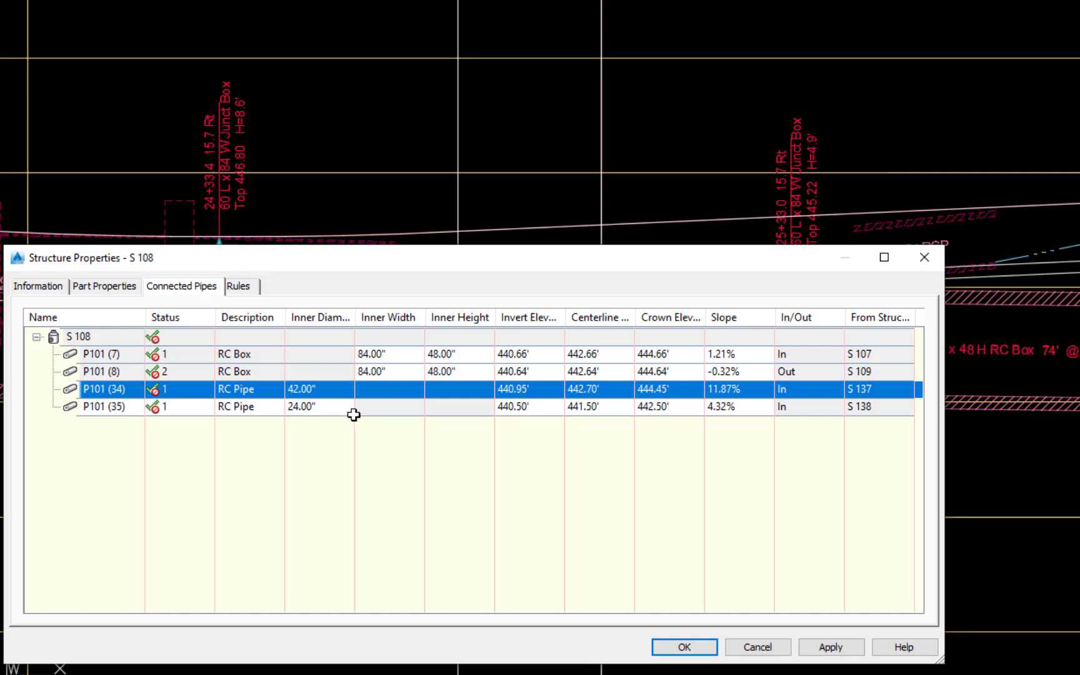
left_click(593, 407)
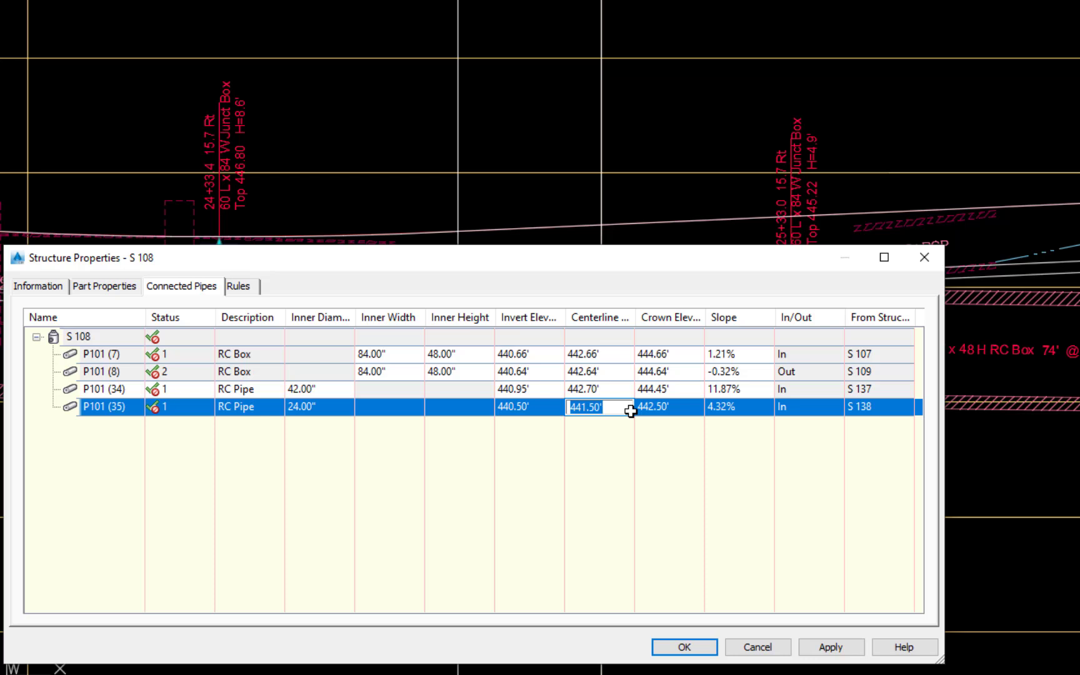
type("442.7")
key("Return")
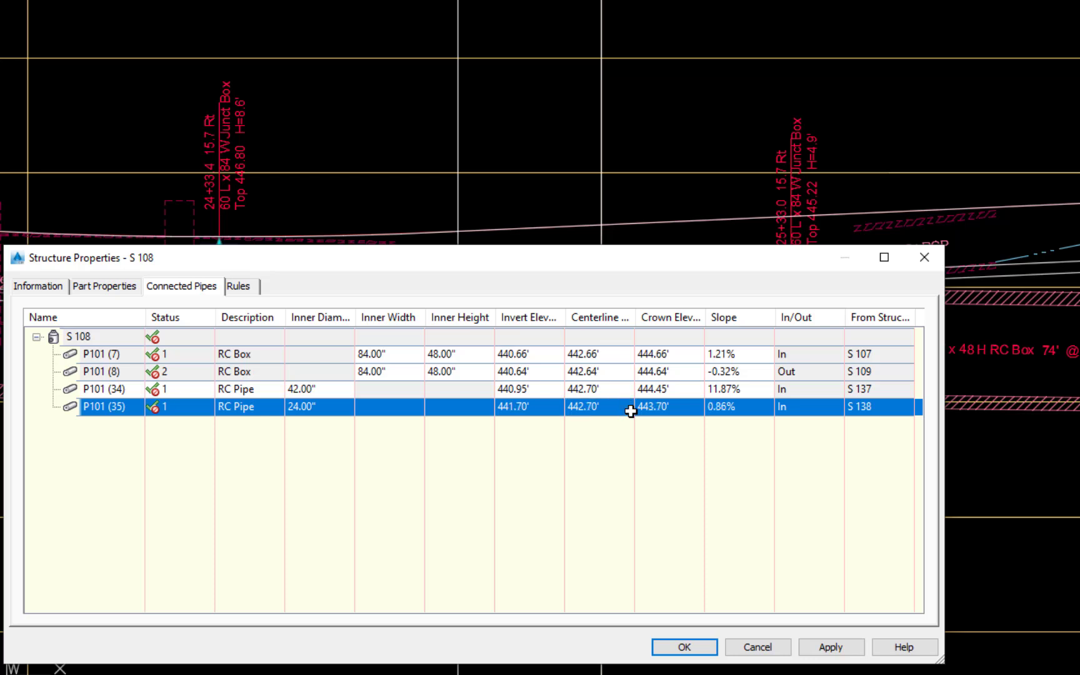
- Set the sump depth of the junction box at 24+33.4 to 0 and close its structure properties
left_click(111, 289)
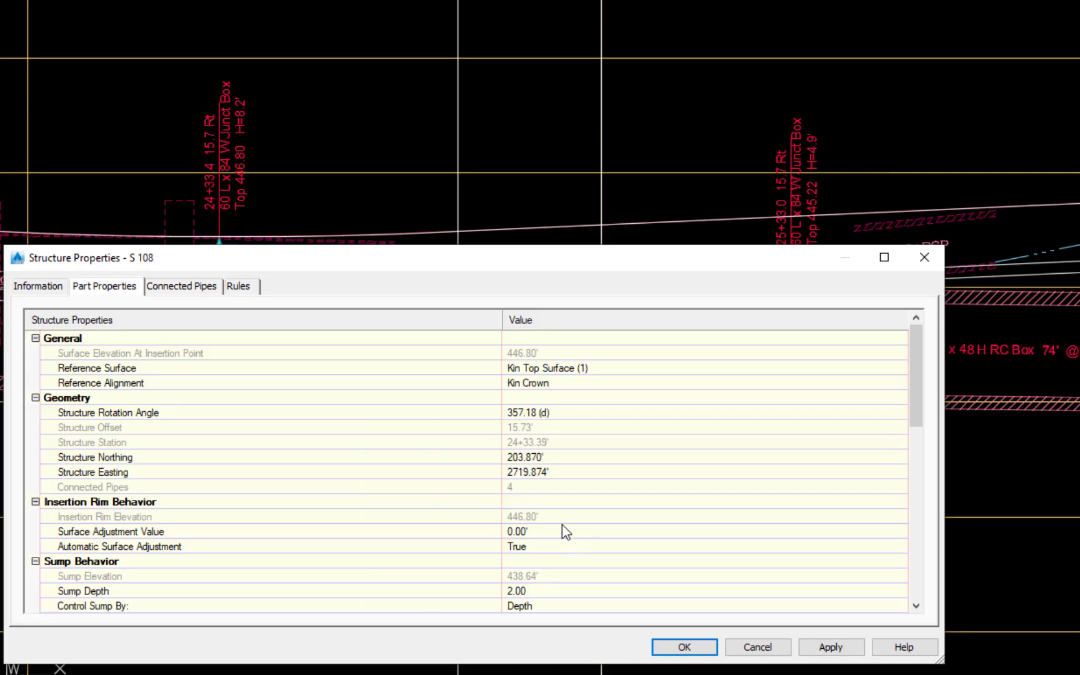
left_click(533, 585)
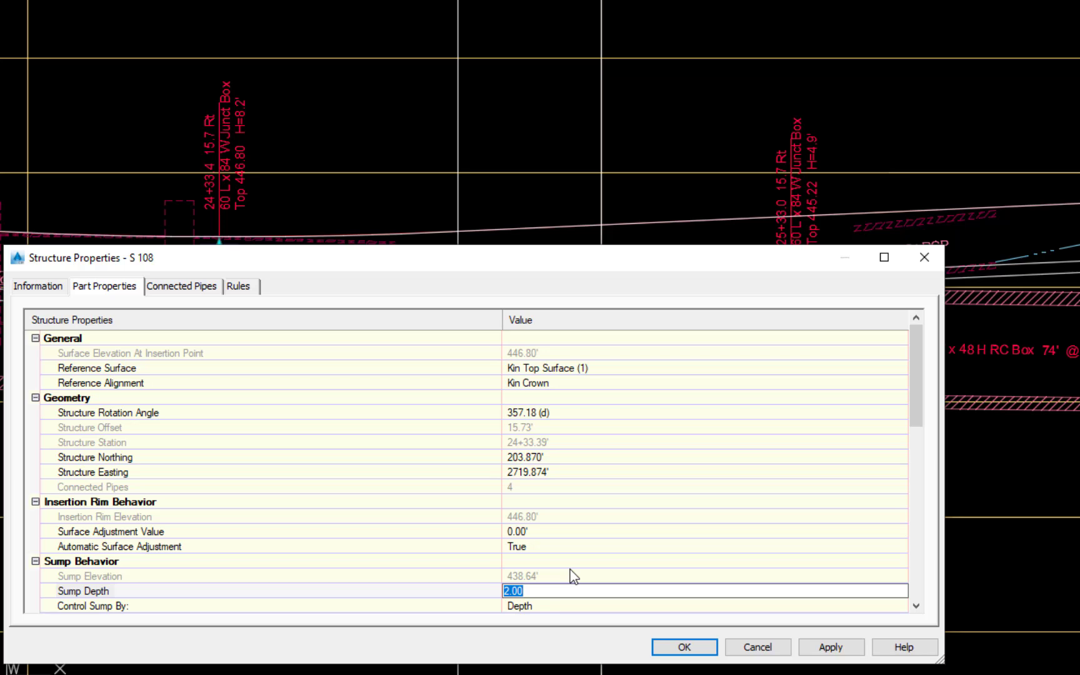
type("0")
key("Return")
left_click(831, 647)
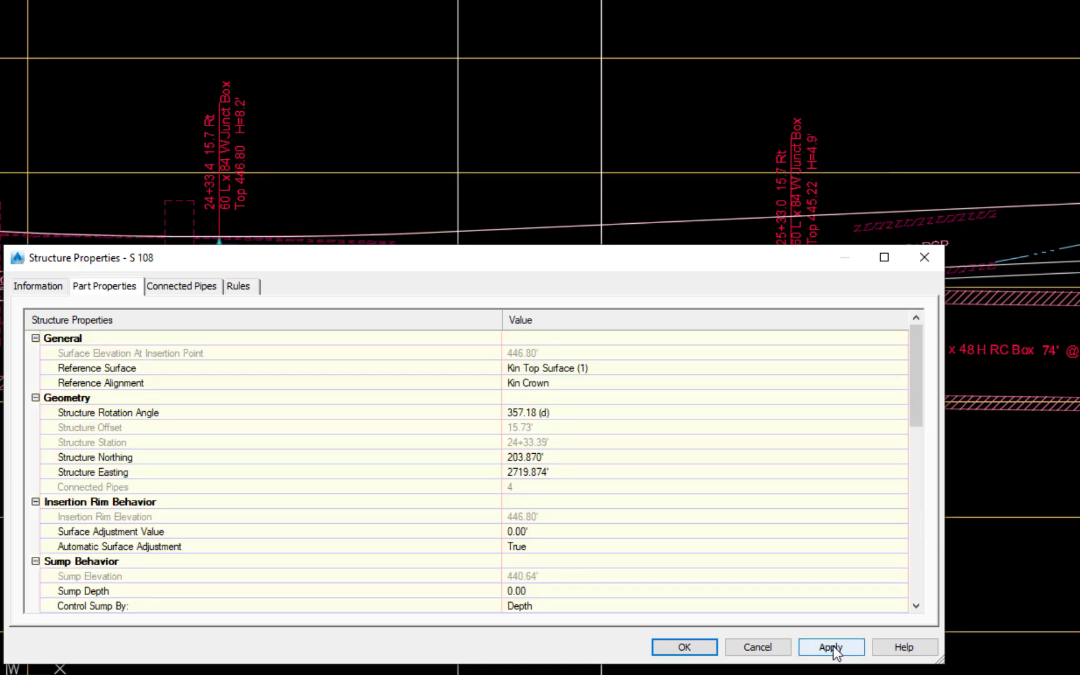
left_click(708, 648)
- Lower the top of the junction box at 24+33.4 to about elevation 445.49 and deselect it
left_click(218, 273)
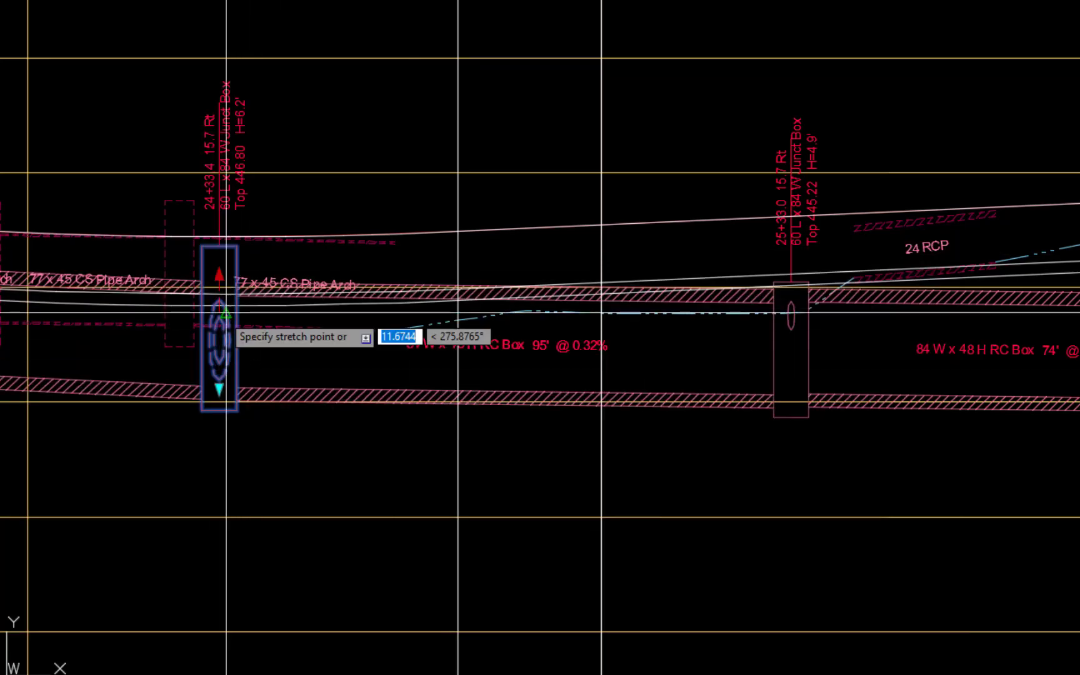
left_click(218, 324)
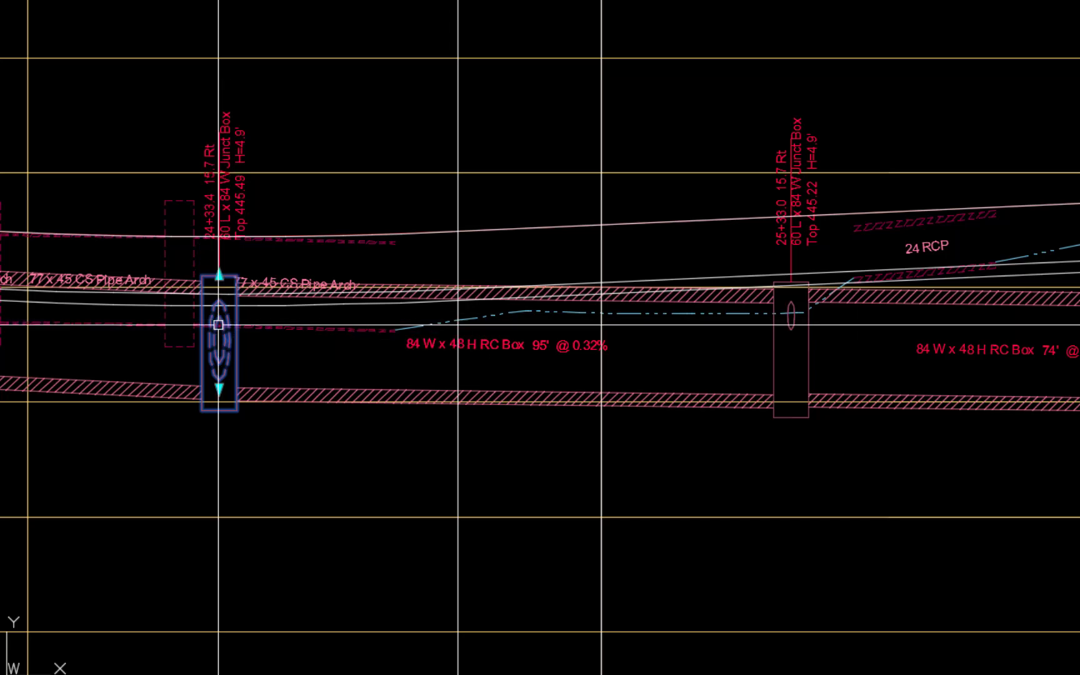
key("Escape")
- In the structure properties of the junction box at 25+33.0, set the crown elevation of the 15-inch RC pipe from S 139 to 443.4
middle_click_drag(311, 448, 382, 541)
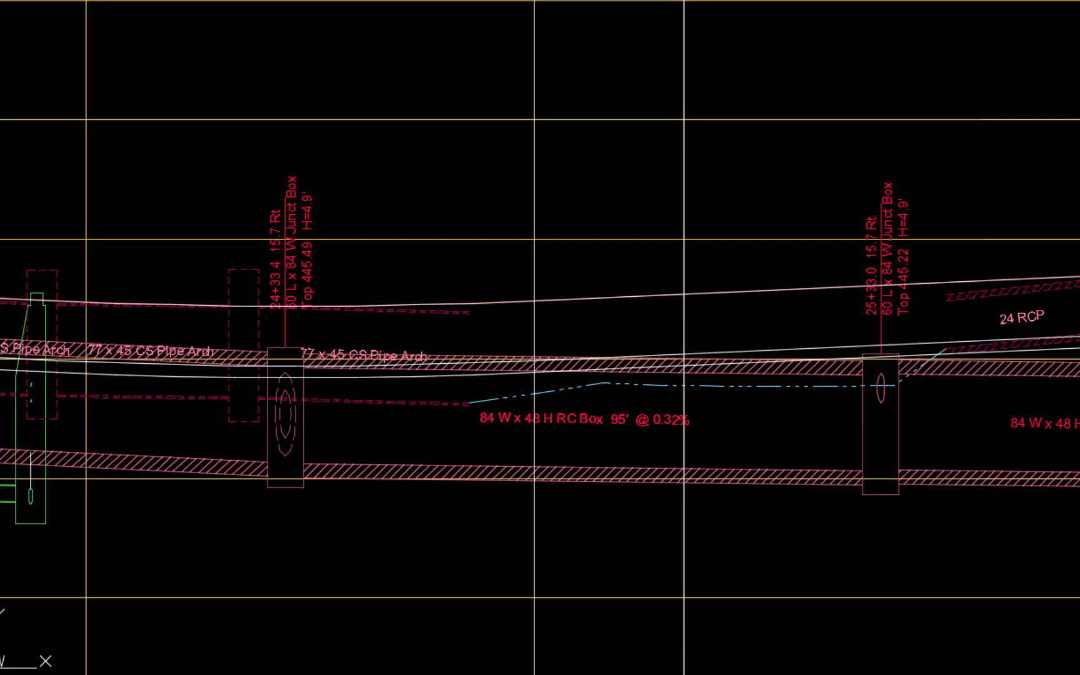
left_click(898, 437)
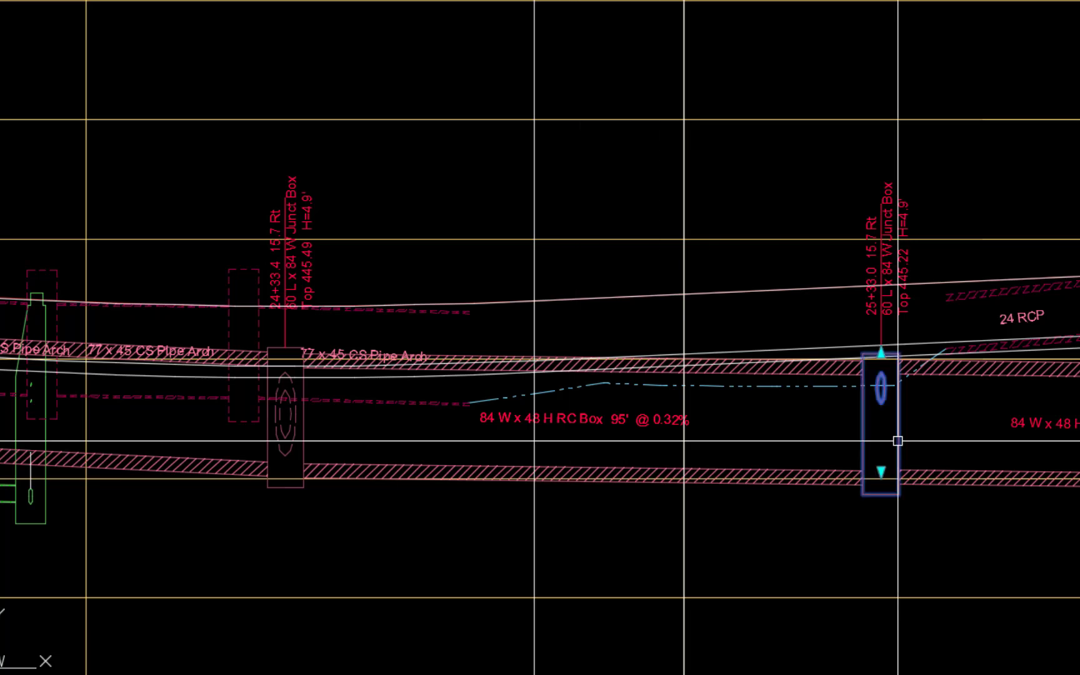
right_click(785, 516)
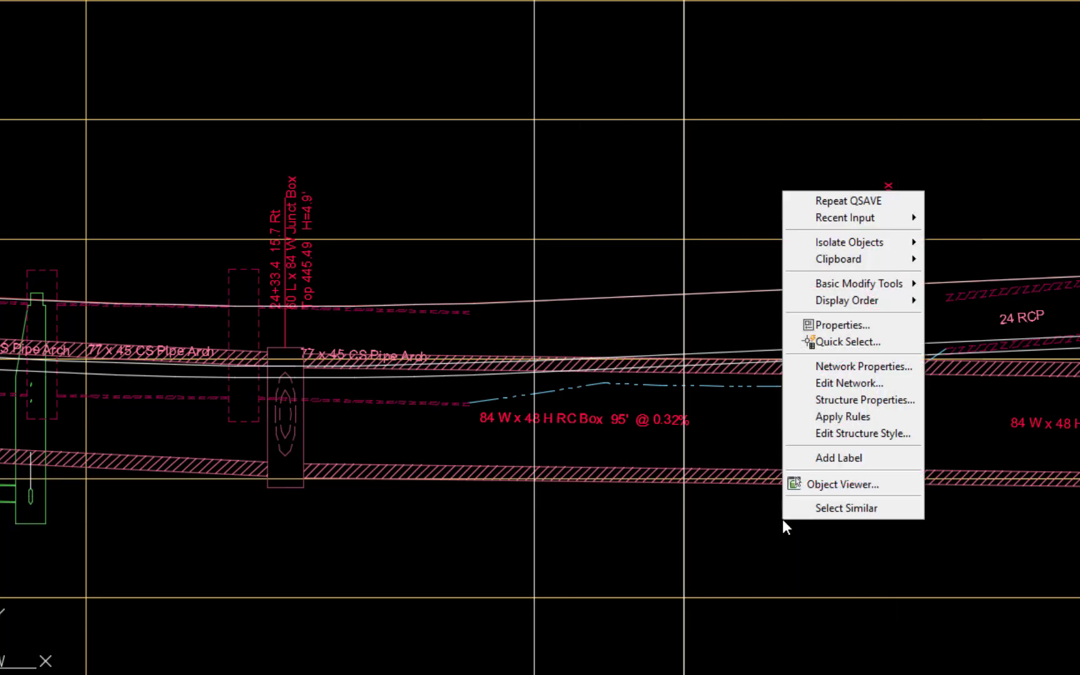
left_click(861, 401)
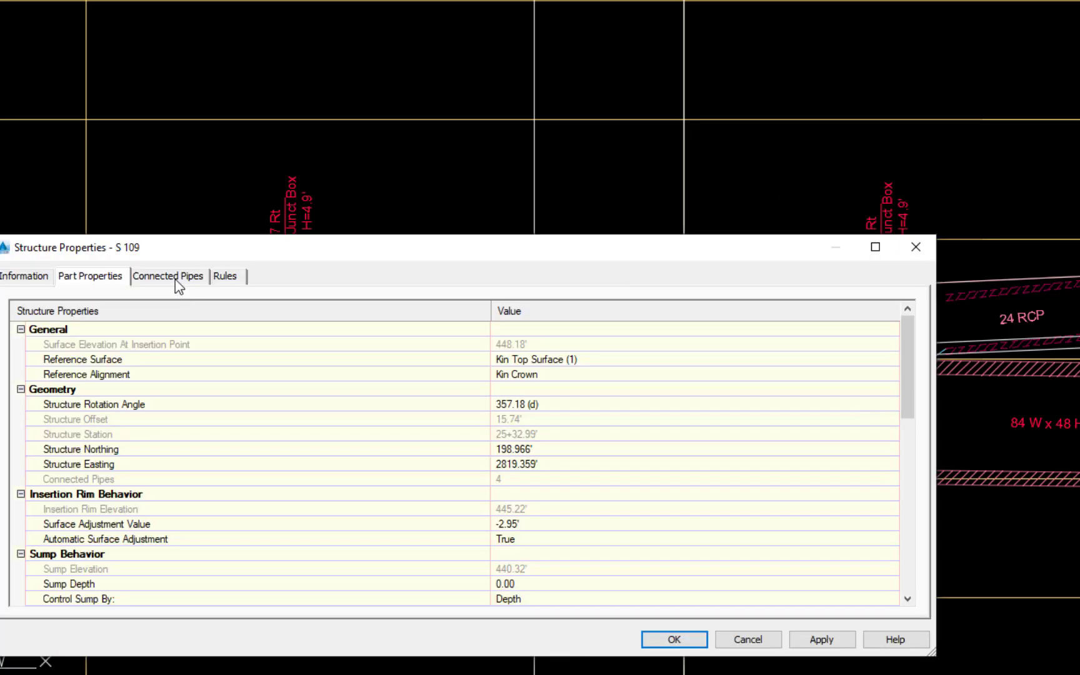
left_click(174, 279)
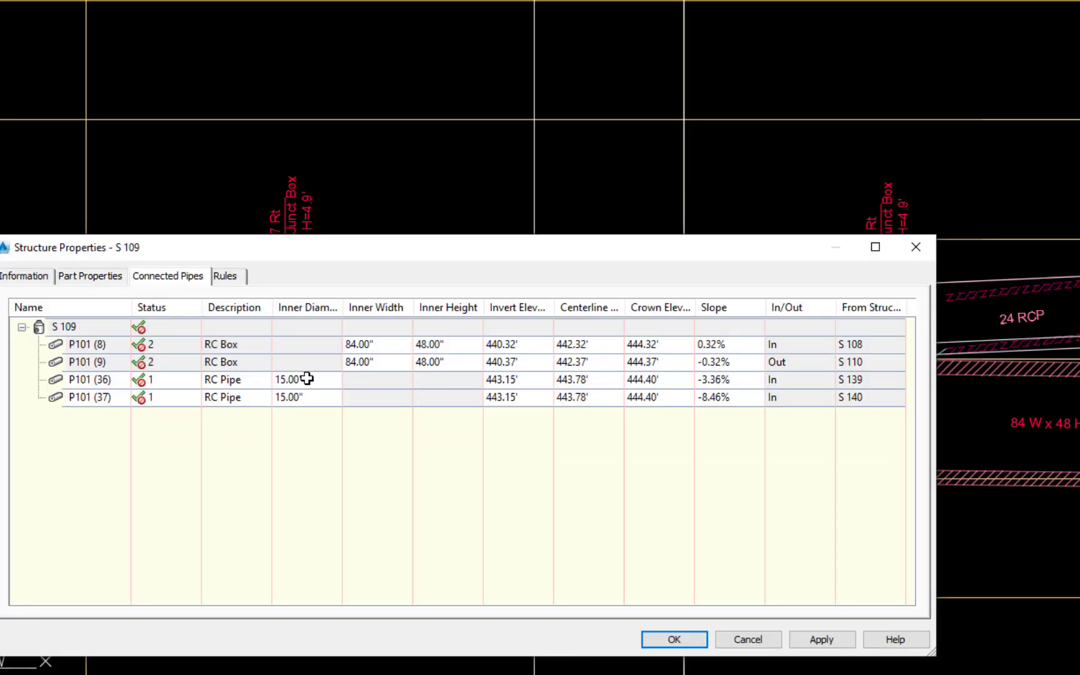
left_click(668, 382)
type("44")
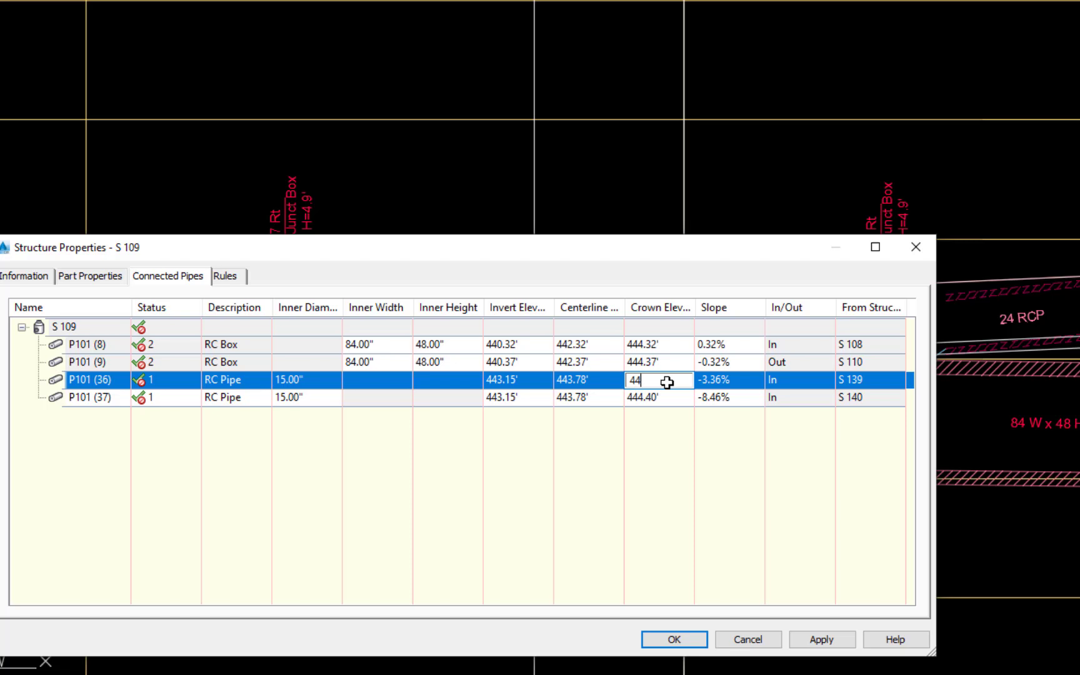
type("3.4")
key("Return")
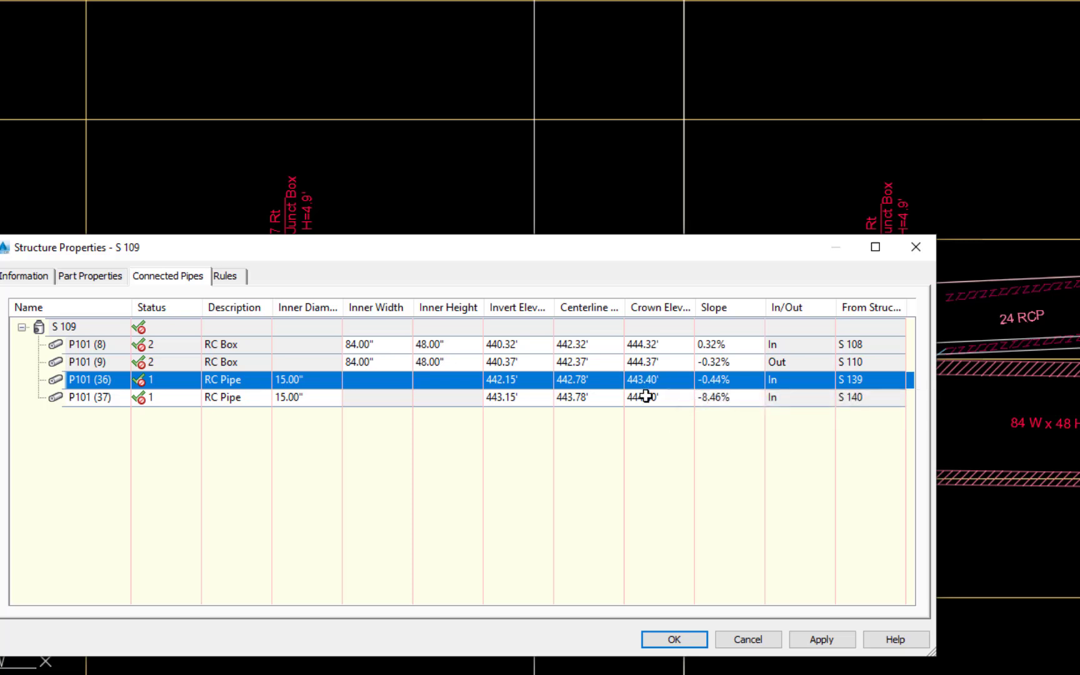
- Set the crown elevation of the 15-inch RC pipe from S 140 to 443.4 and close the structure properties
left_click(646, 398)
type("443.4")
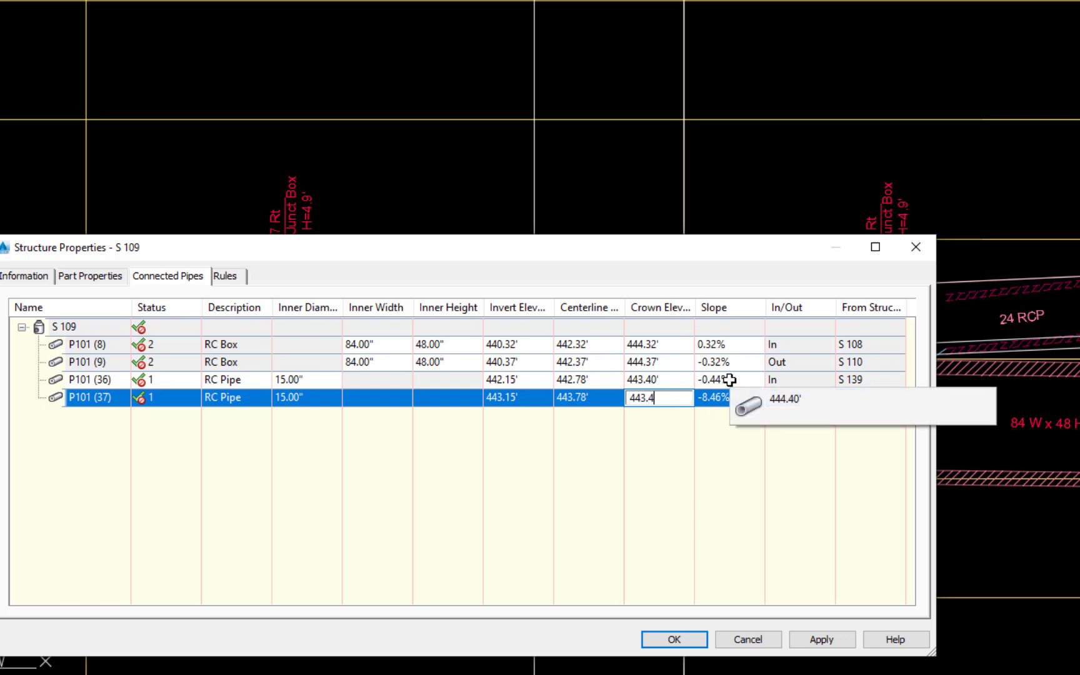
key("Return")
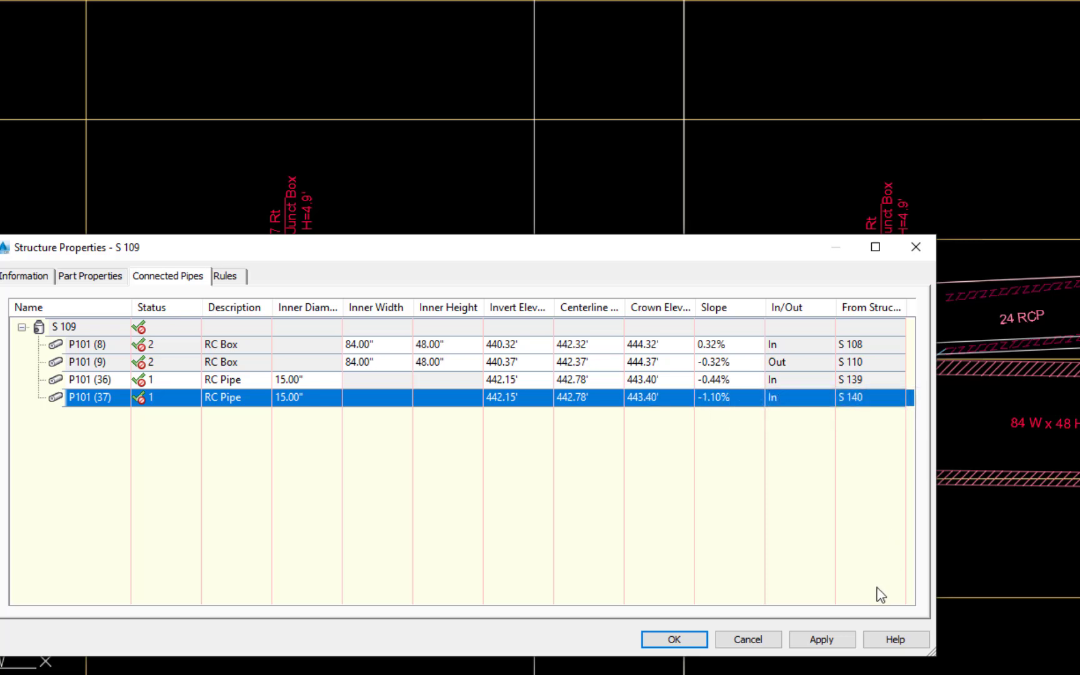
left_click(681, 644)
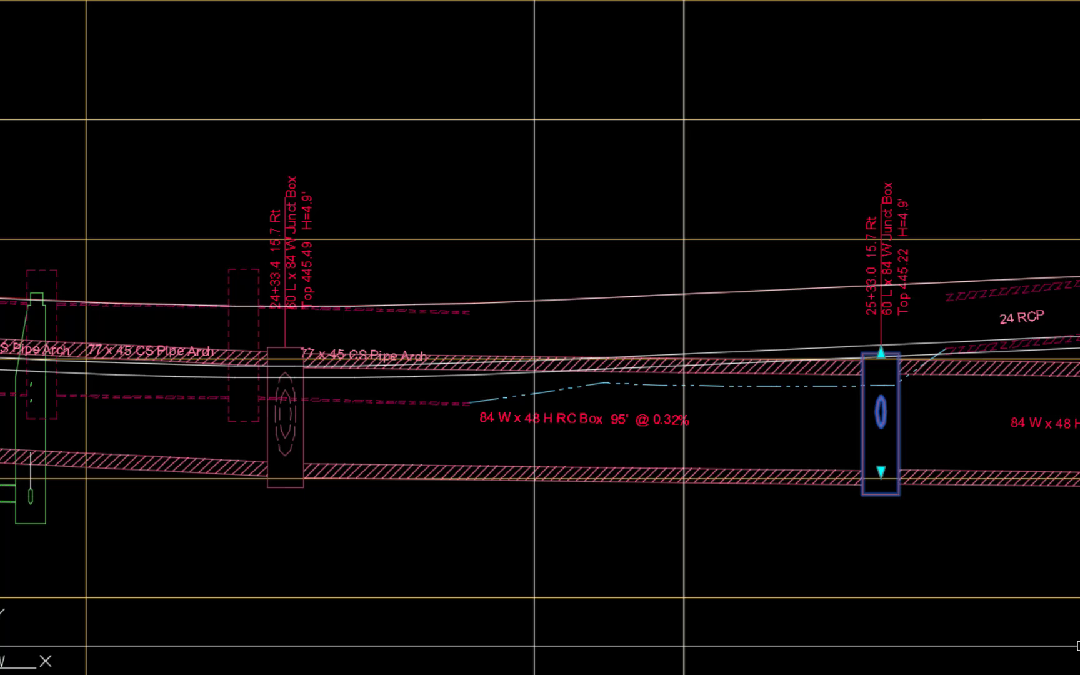
- Open the pipe properties of the 84 x 48 RC box running into the junction box at 24+33.4 from upstream
middle_click_drag(184, 553, 663, 557)
scroll(509, 561, "up", 2)
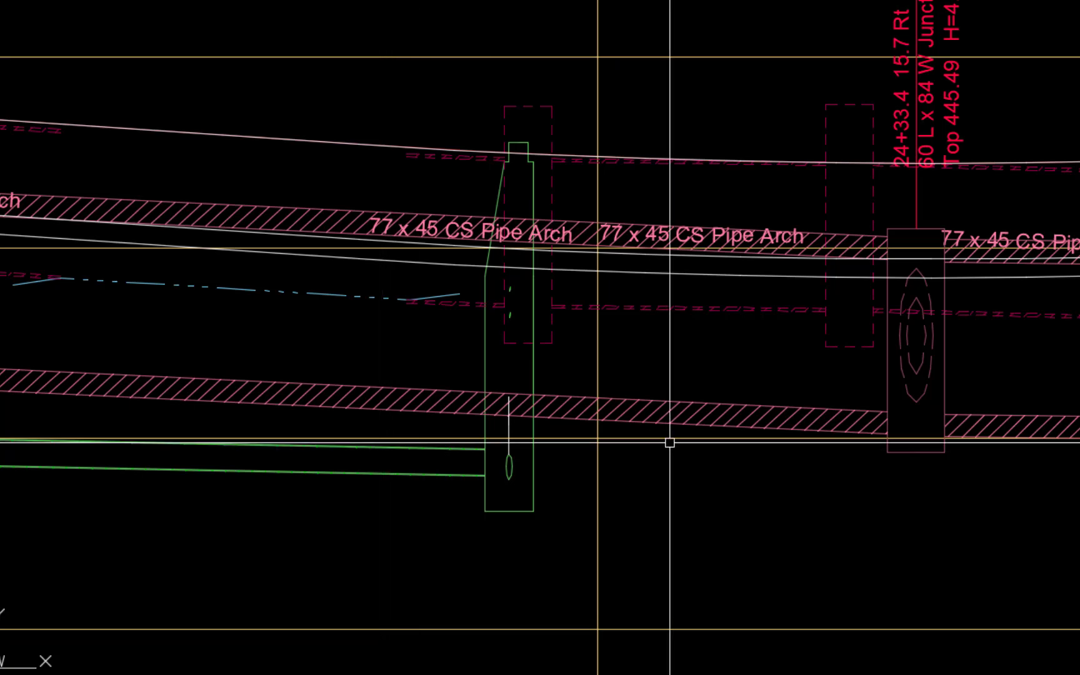
left_click(635, 397)
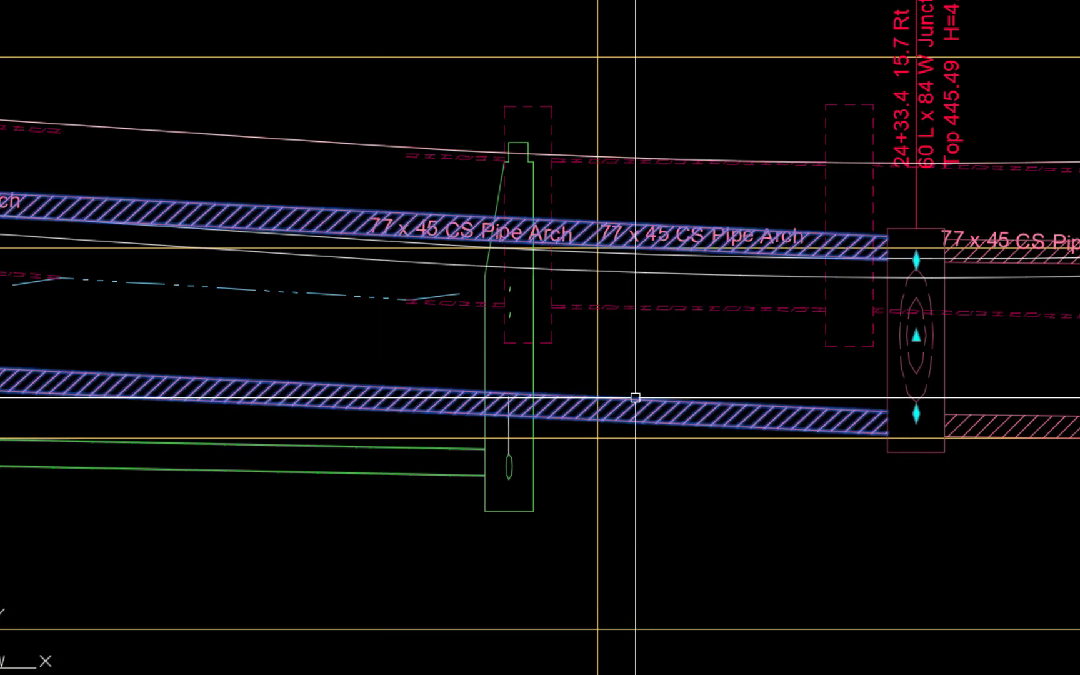
right_click(742, 518)
key("Escape")
key("Escape")
left_click(667, 399)
right_click(725, 512)
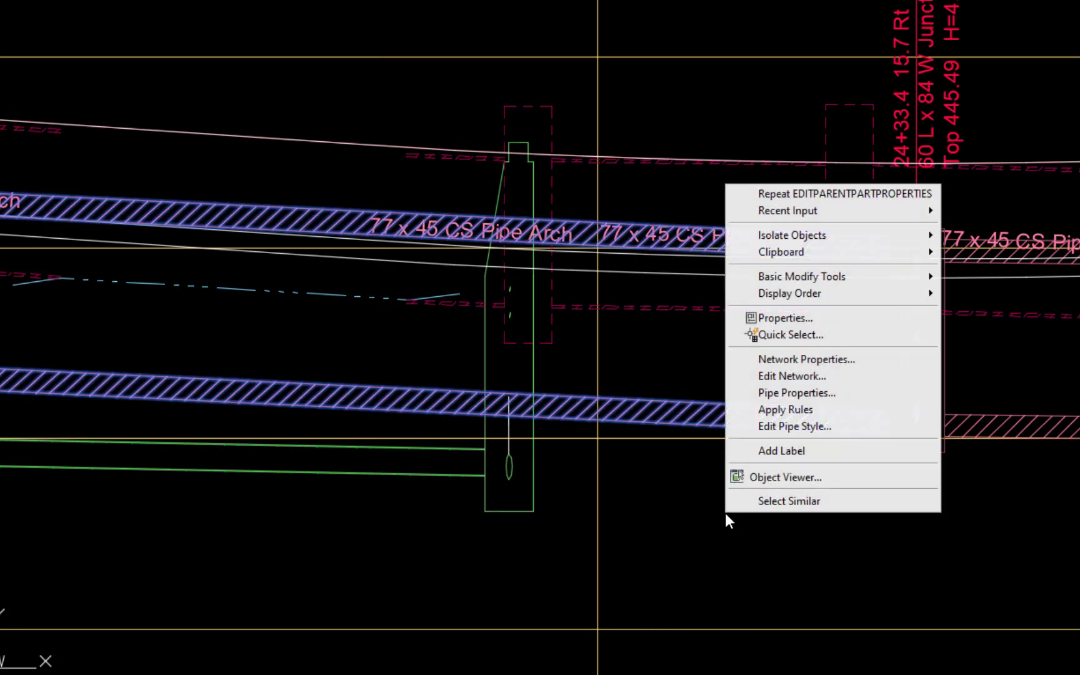
left_click(806, 394)
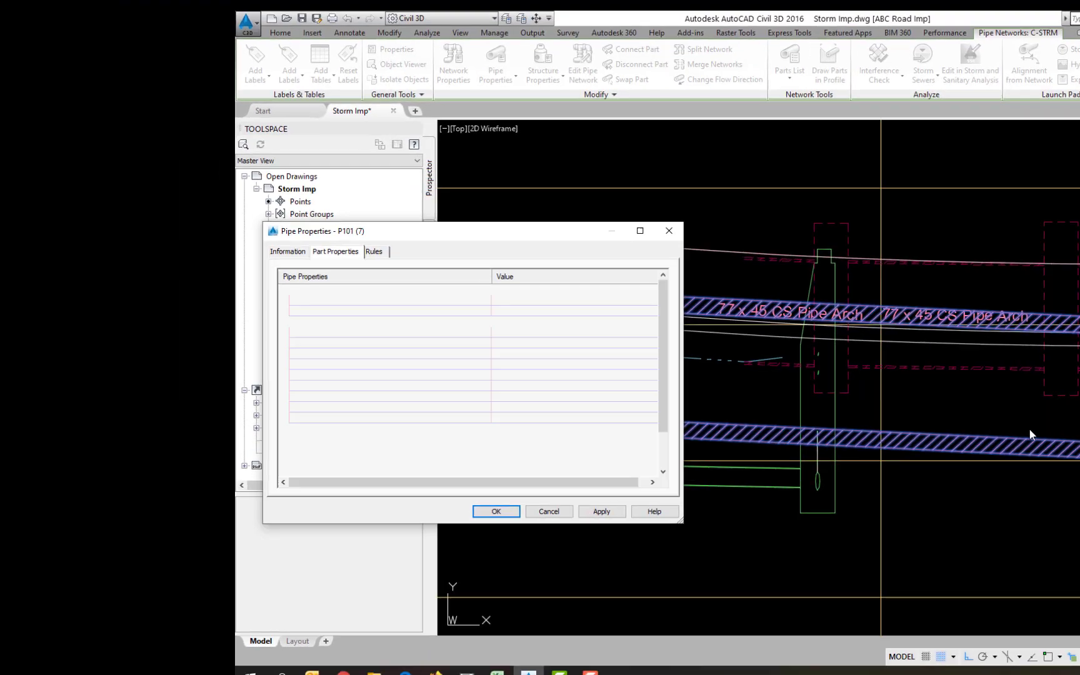
- Try hold-end slopes of 0.40% and 0.60% for the RC box, applying each
left_click(504, 440)
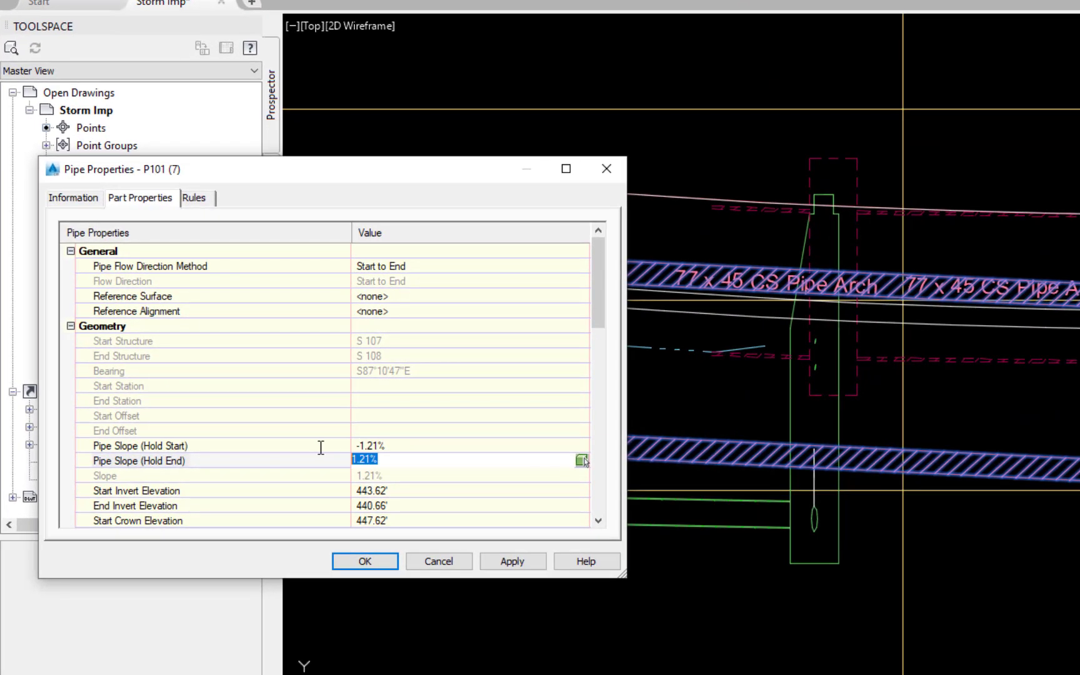
type(".40")
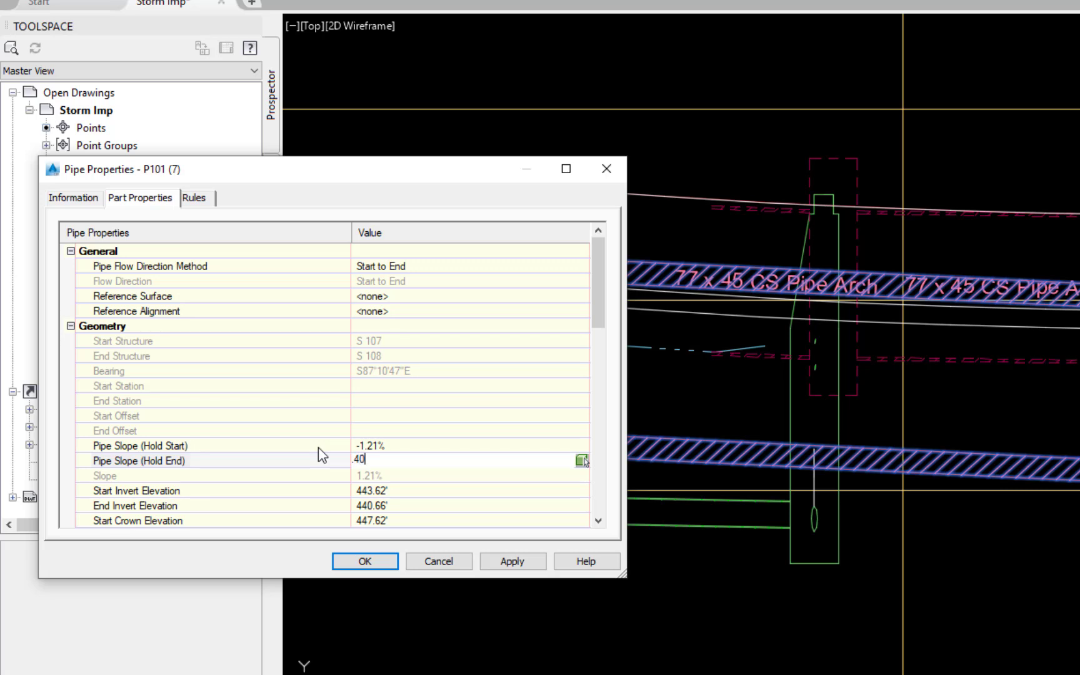
key("Return")
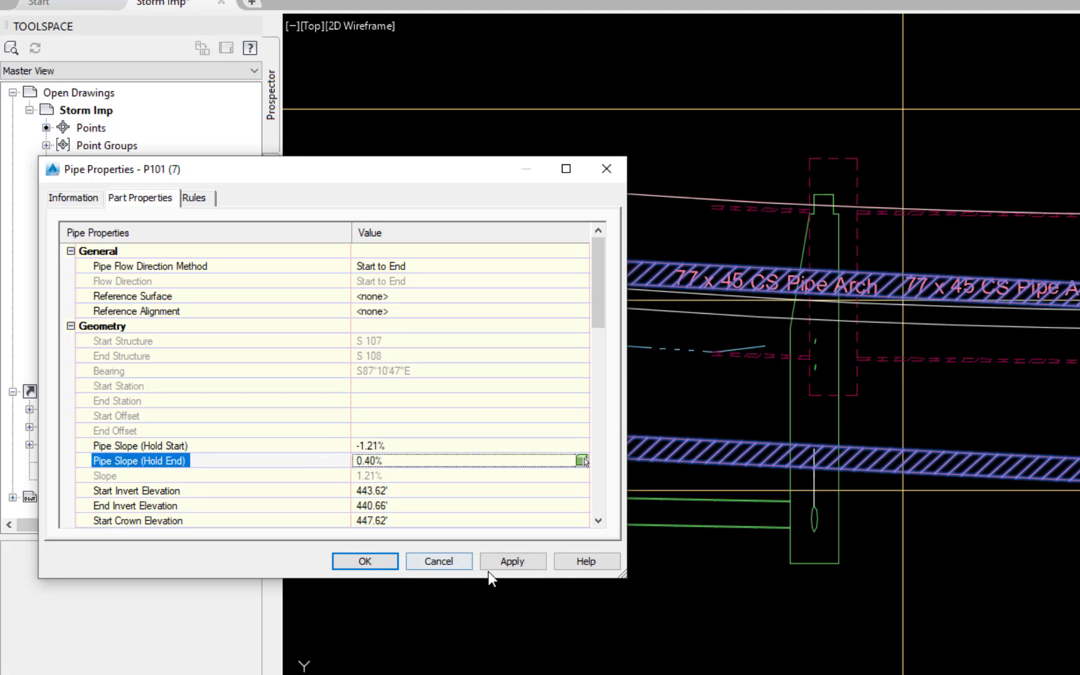
left_click(507, 561)
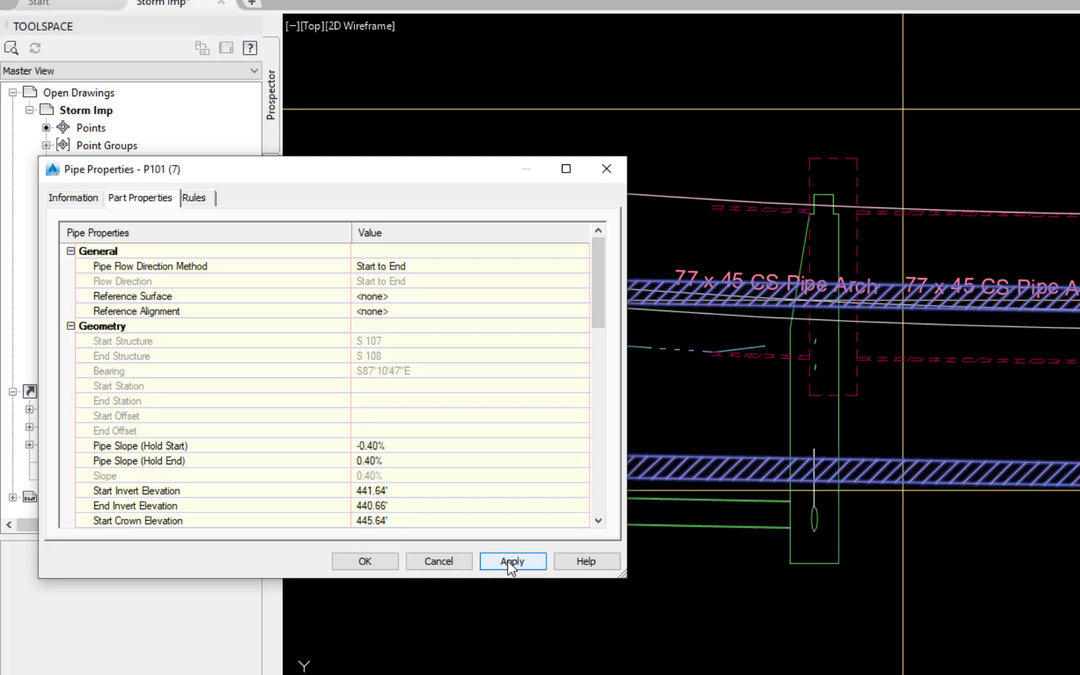
left_click(432, 463)
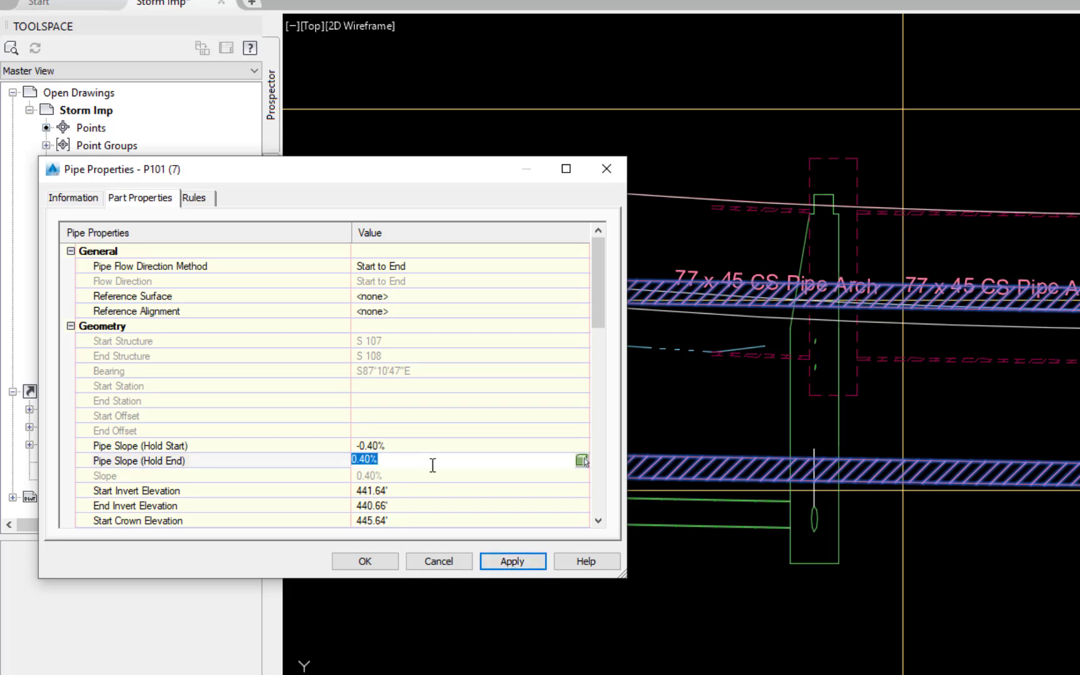
type(".6")
key("Return")
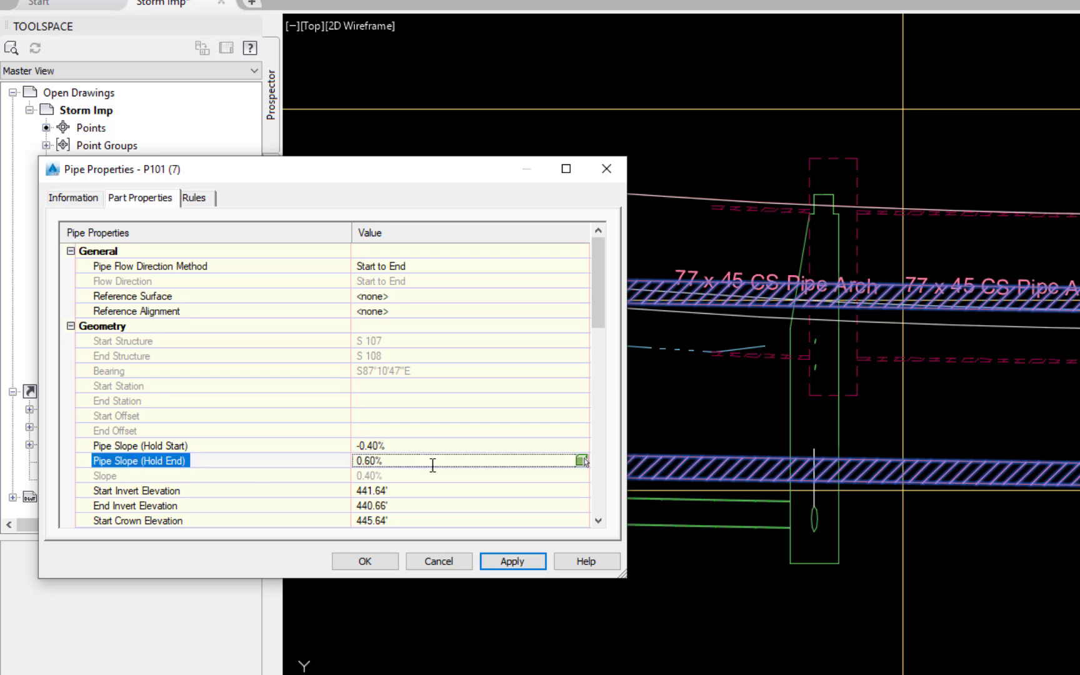
left_click(511, 561)
- Set the RC box's hold-end slope to 1.00%, apply it and close the pipe properties
left_click(384, 464)
type("1")
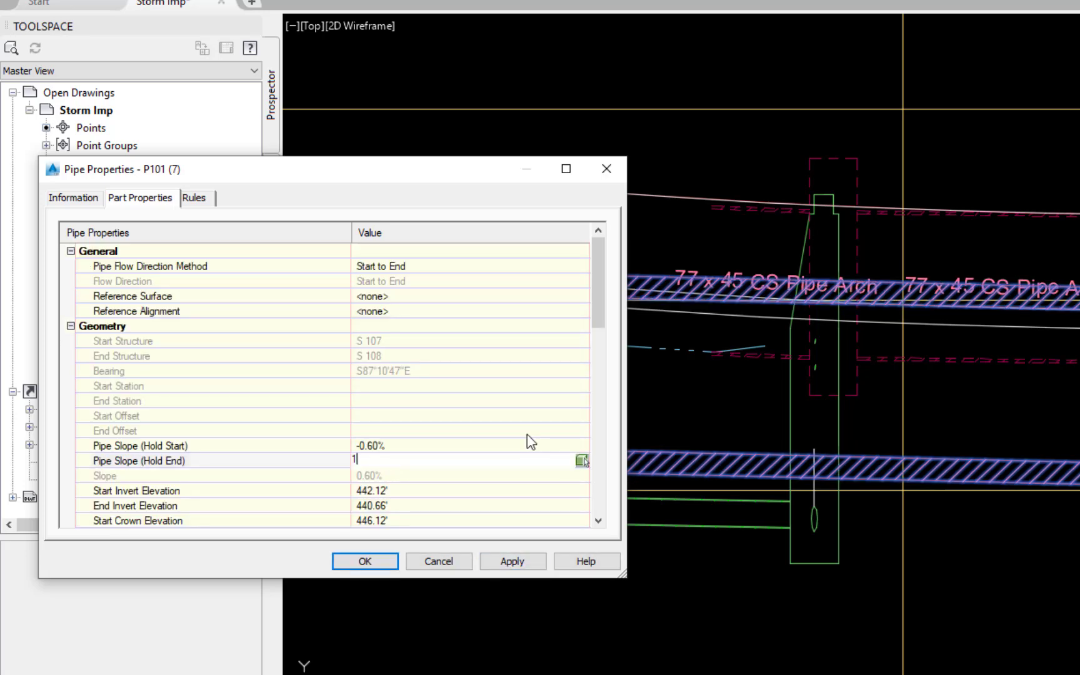
key("Return")
left_click(511, 561)
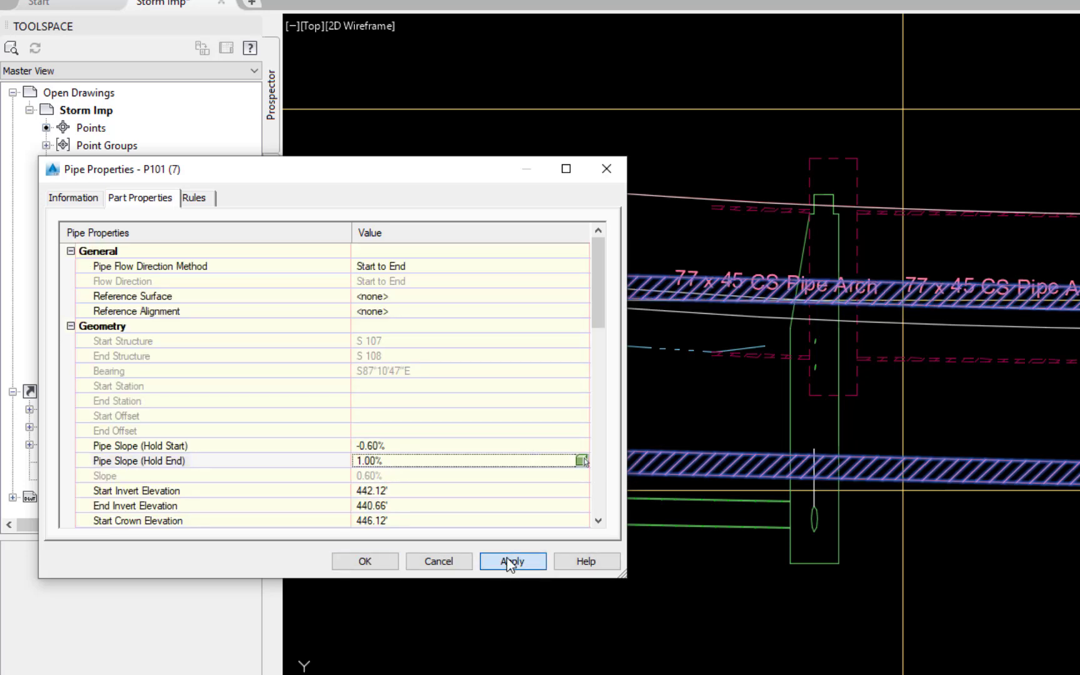
left_click(377, 563)
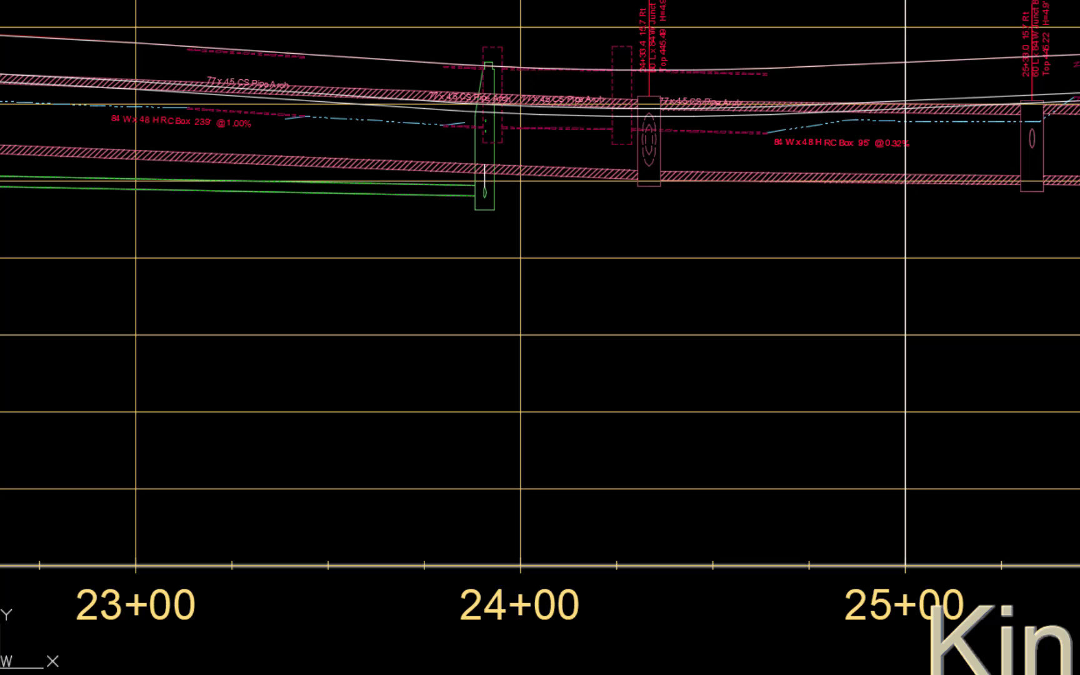
- Lower the invert of the 73-foot RC box at the 21+89.2 junction box to about elevation 443.2
scroll(901, 282, "down", 2)
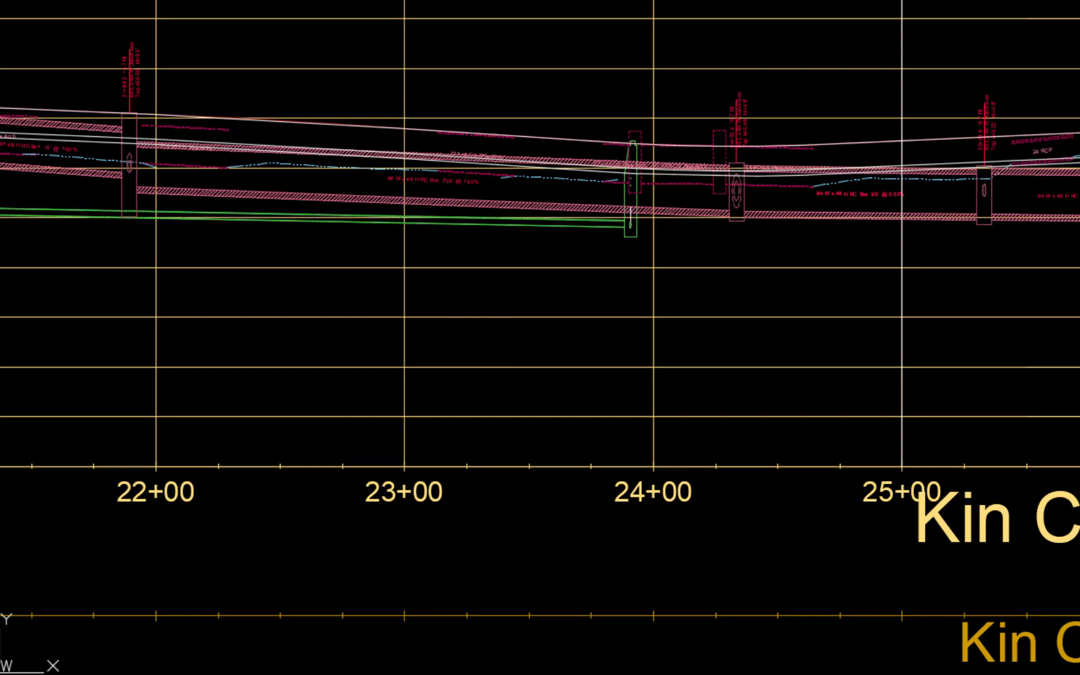
middle_click_drag(69, 375, 596, 480)
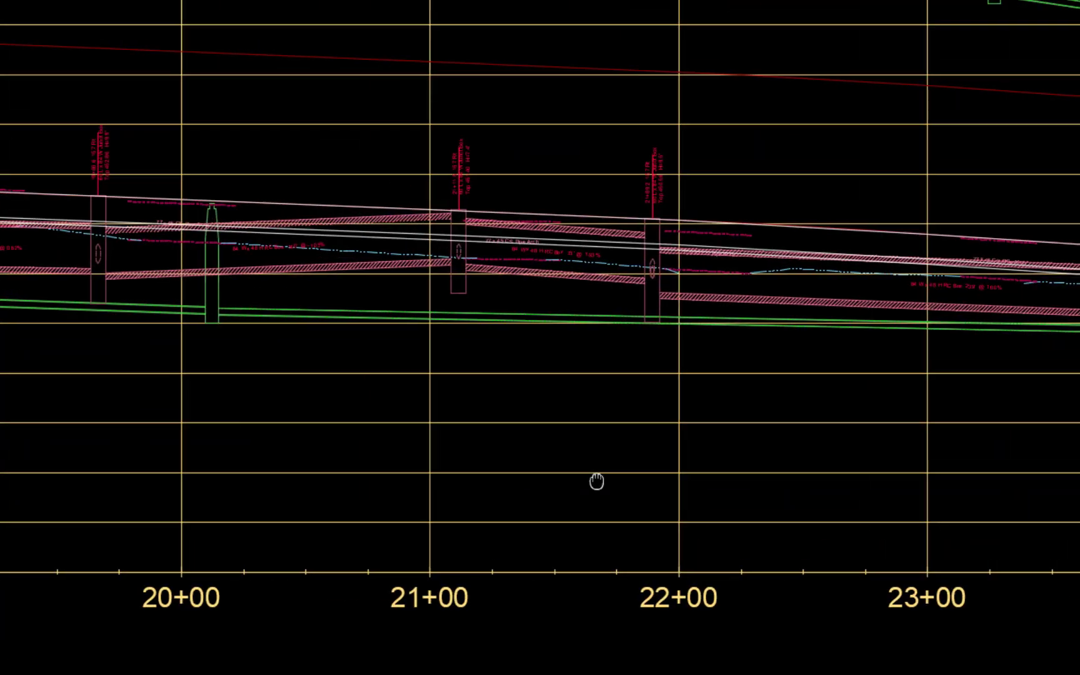
scroll(598, 345, "up", 4)
middle_click_drag(608, 345, 445, 590)
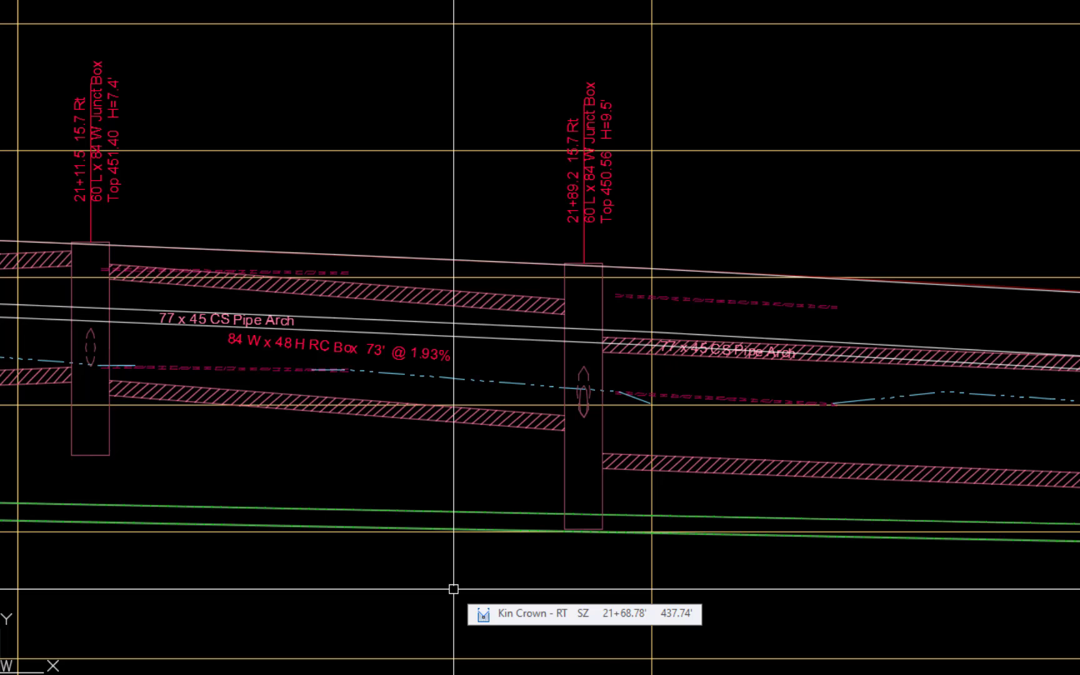
left_click(511, 424)
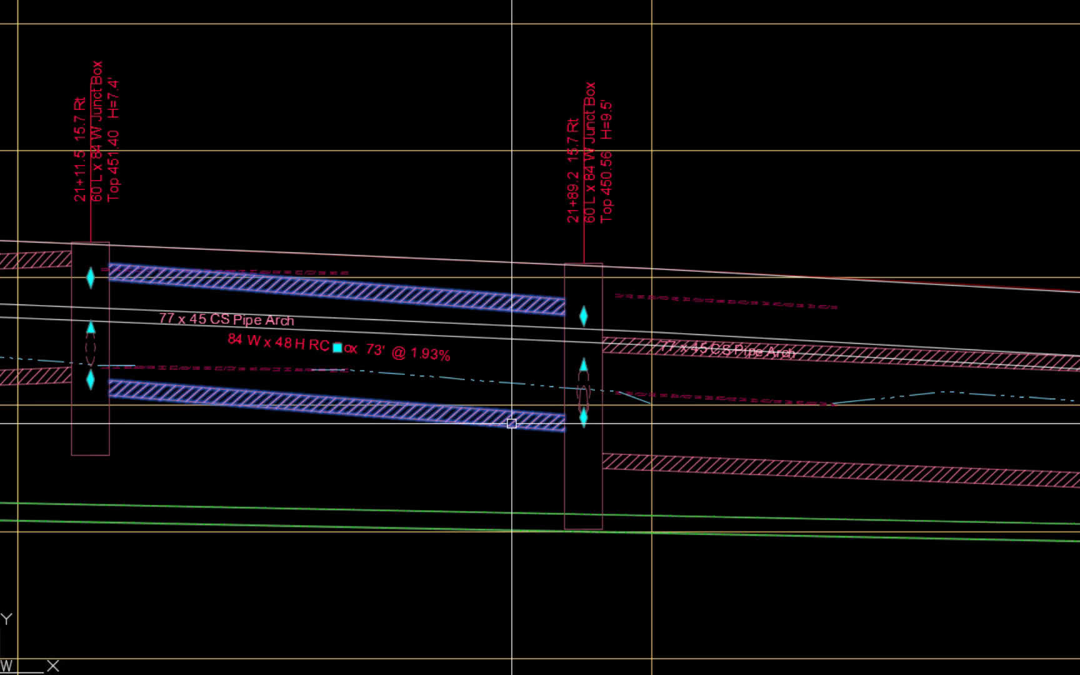
left_click(583, 418)
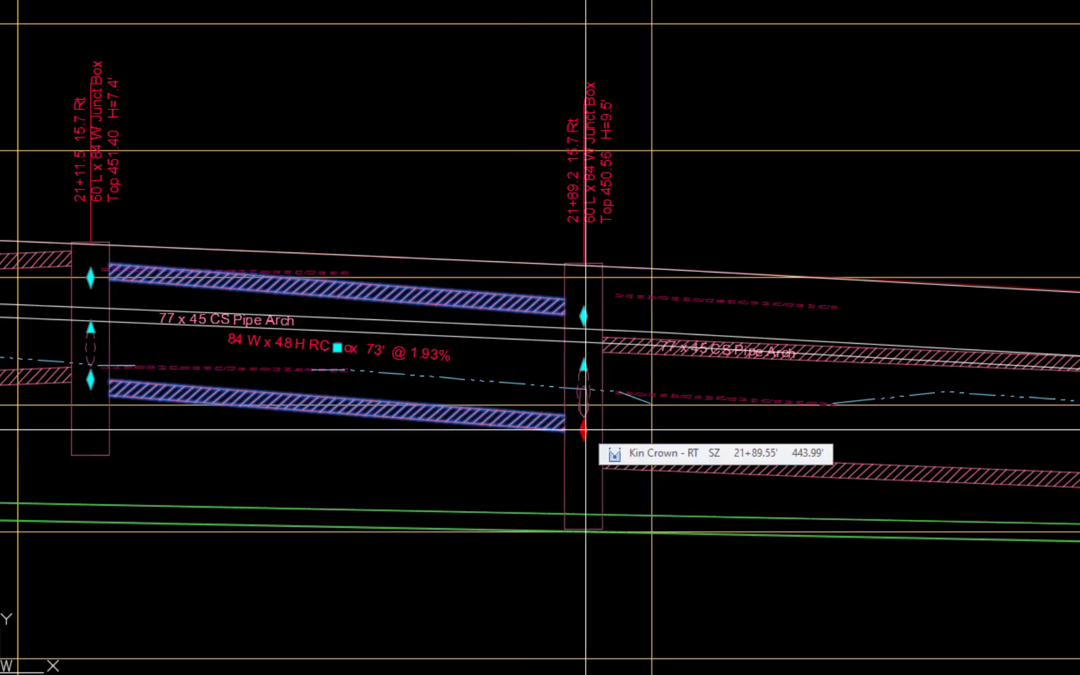
scroll(583, 418, "up", 3)
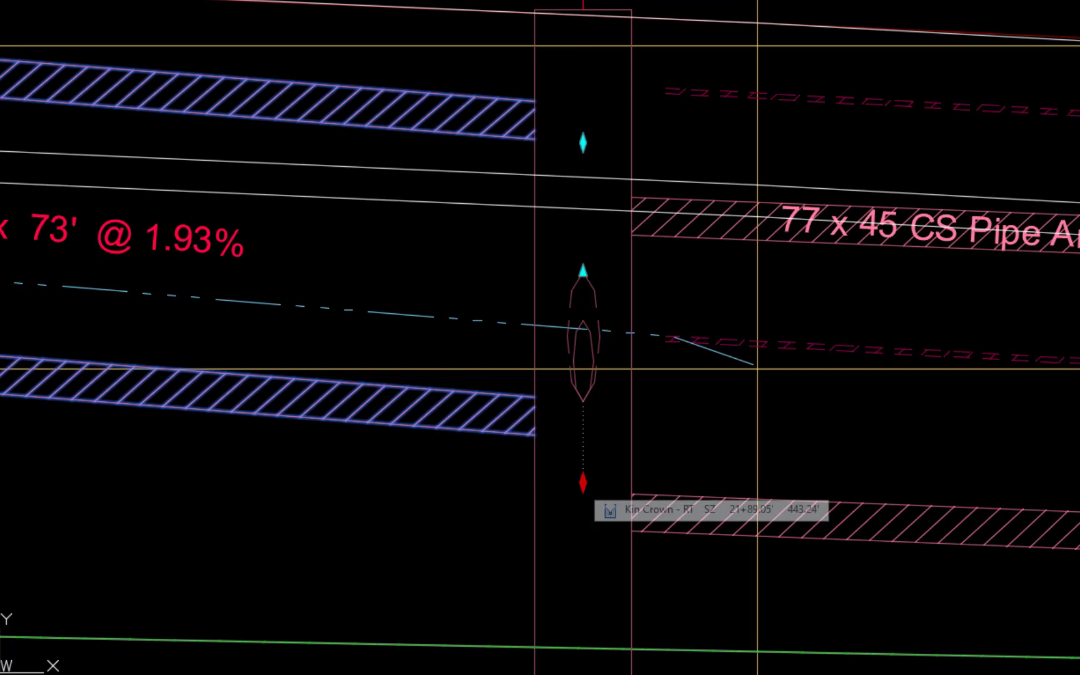
left_click(585, 477)
- Lower the 73-foot RC box's crown at the 21+11.5 junction box to a slope of about 0.48% and deselect the pipe
scroll(585, 477, "down", 4)
middle_click_drag(314, 542, 668, 559)
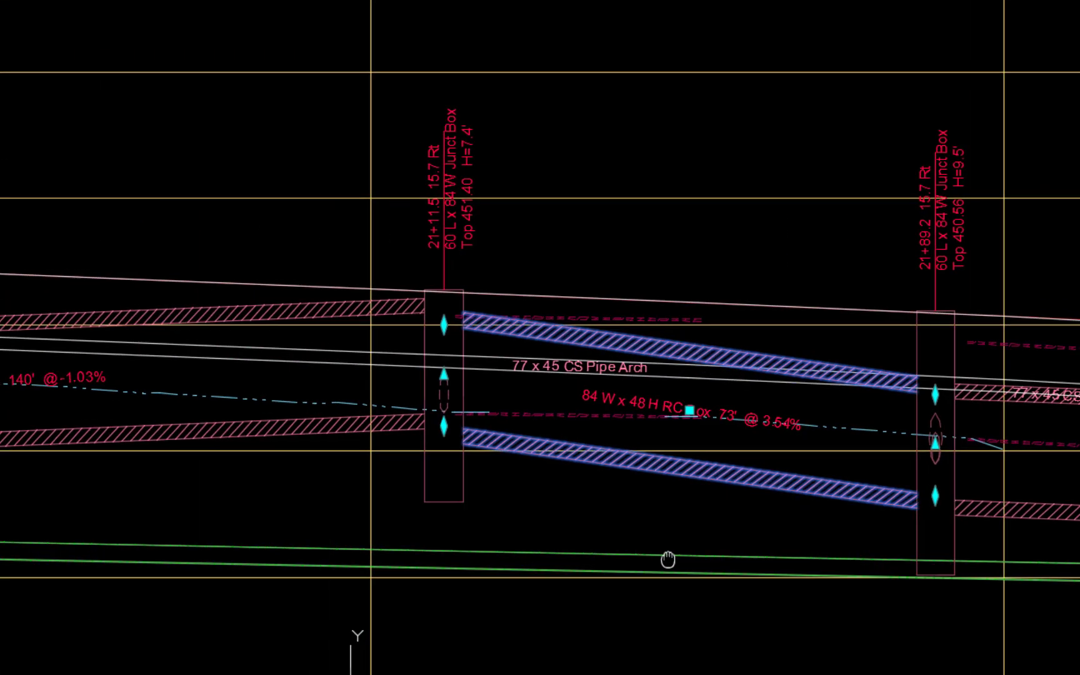
scroll(465, 434, "up", 6)
middle_click_drag(462, 427, 492, 610)
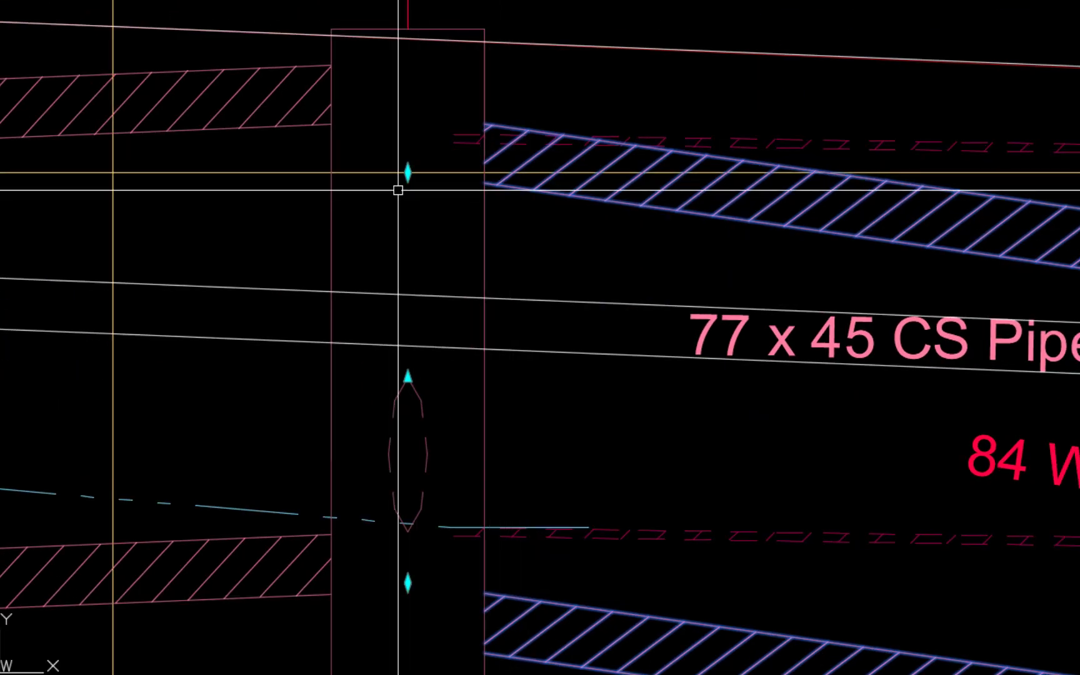
left_click(407, 172)
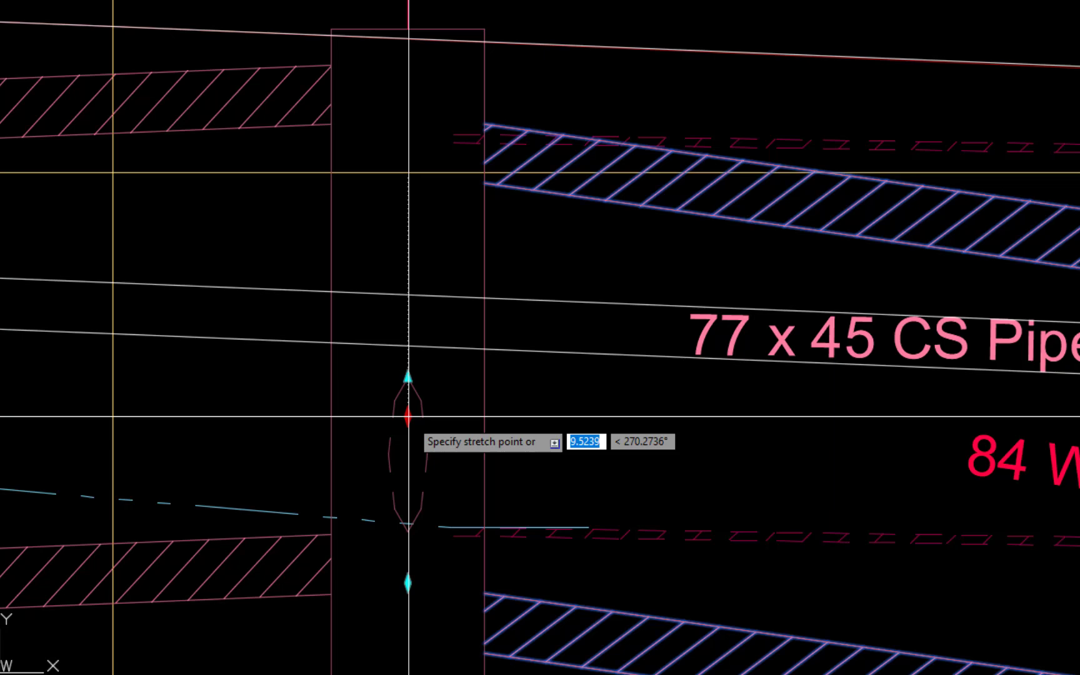
mouse_move(849, 509)
middle_mouse_down()
mouse_move(619, 473)
mouse_move(268, 328)
middle_mouse_up()
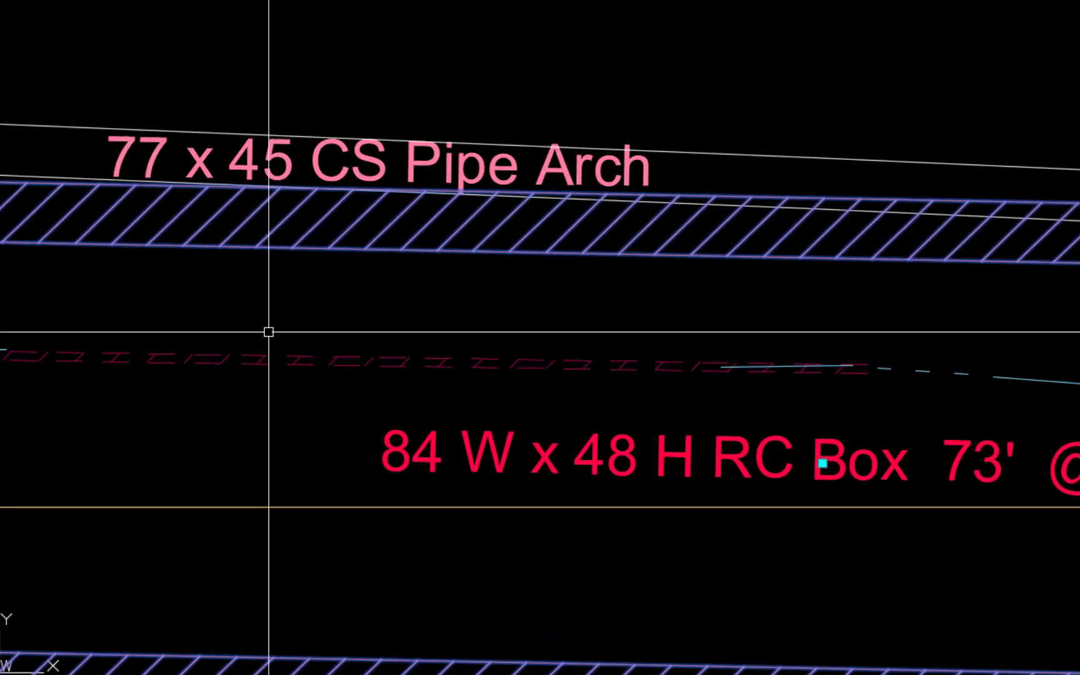
scroll(268, 328, "down", 2)
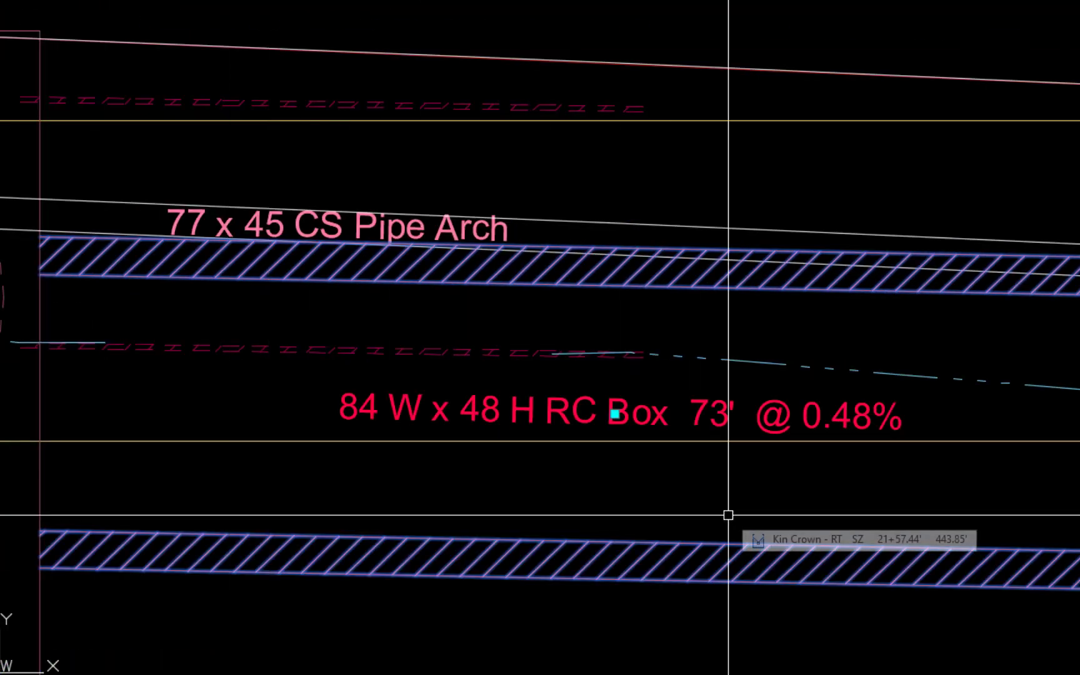
scroll(500, 517, "down", 2)
key("Escape")
middle_click_drag(116, 437, 610, 471)
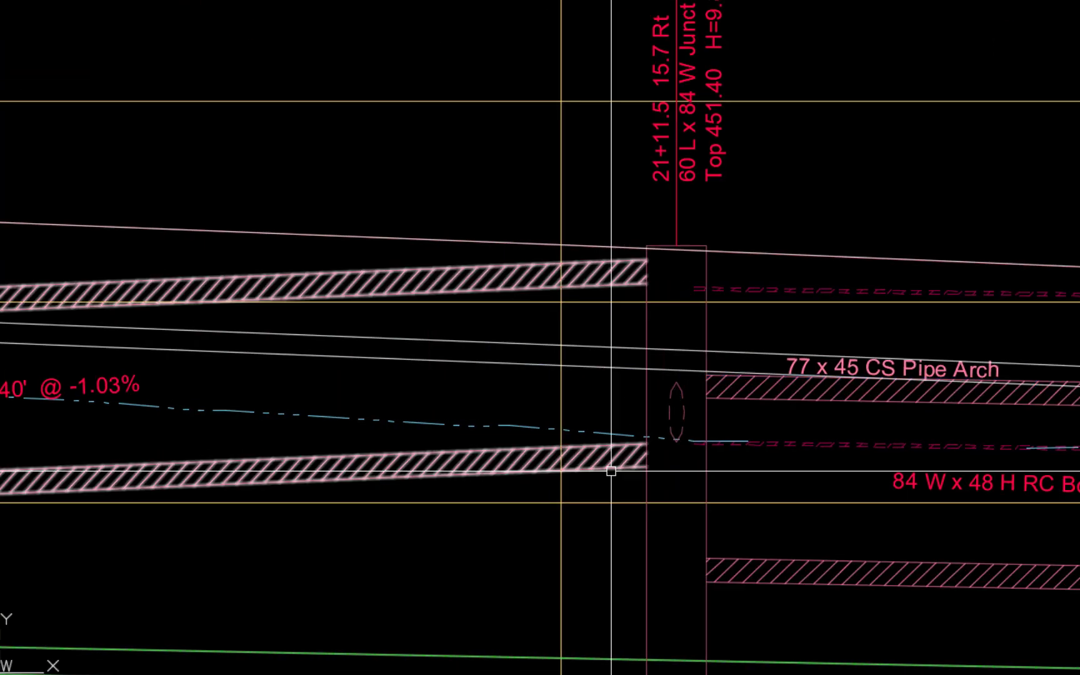
- Lower the invert at the 21+11.5 junction box of the RC box coming from 19+66.6, giving a slope of 0.87%
left_click(610, 470)
left_click(677, 442)
left_click(677, 554)
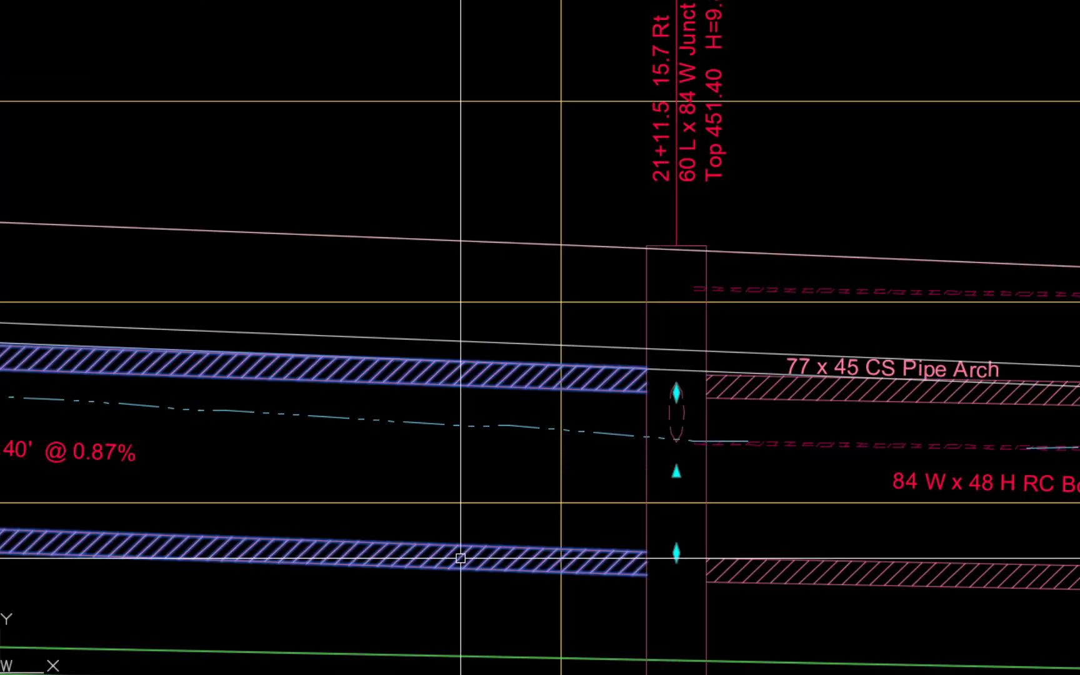
scroll(461, 557, "down", 2)
middle_click_drag(231, 591, 1079, 608)
scroll(941, 596, "up", 2)
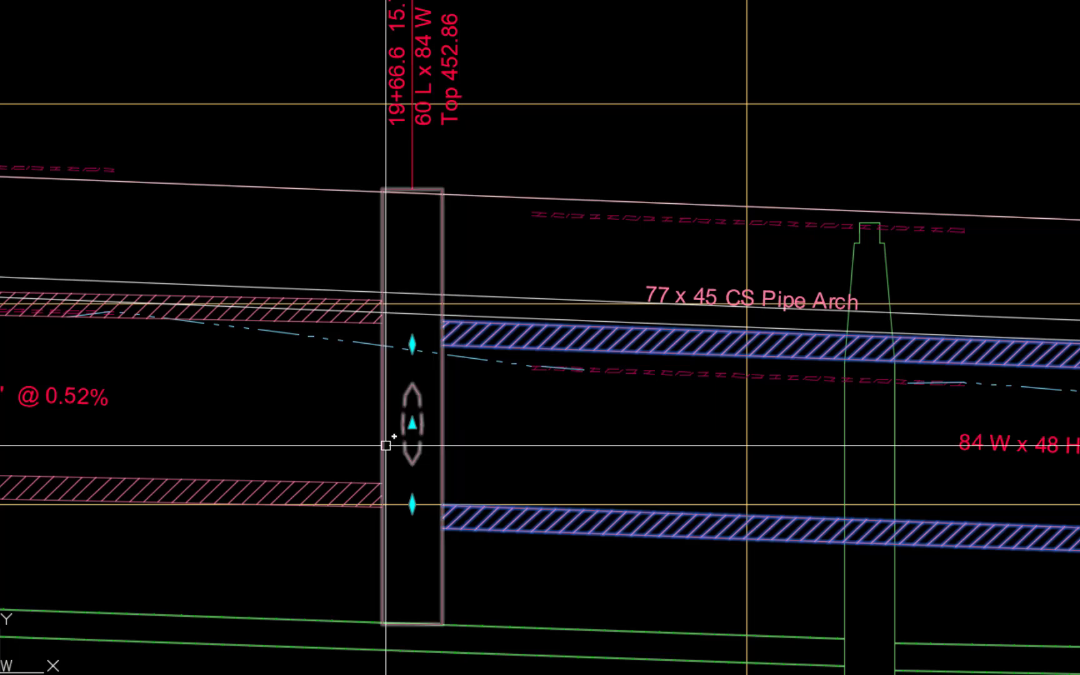
key("Escape")
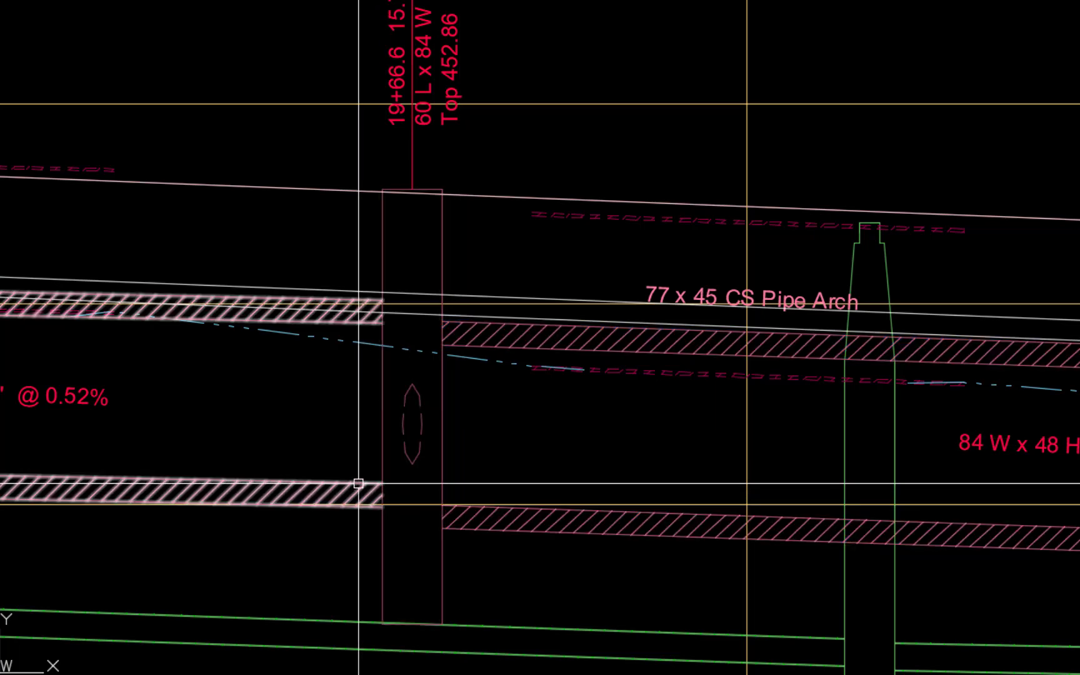
left_click(361, 484)
scroll(456, 517, "up", 4)
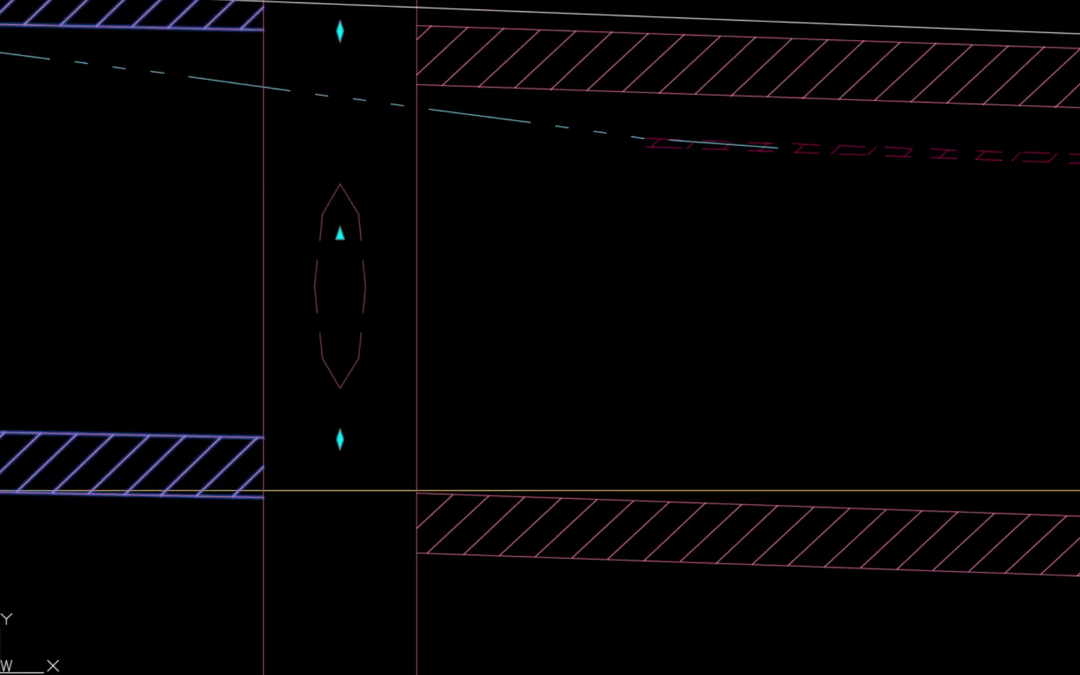
key("Escape")
- Set the start invert elevation of the steep pipe plunging from the 18+70.0 junction box to 449.00' and apply it
scroll(209, 553, "down", 2)
mouse_move(143, 591)
middle_mouse_down()
mouse_move(1076, 579)
mouse_move(1079, 593)
middle_mouse_up()
scroll(400, 527, "down", 4)
scroll(524, 368, "down", 4)
middle_click_drag(524, 369, 786, 323)
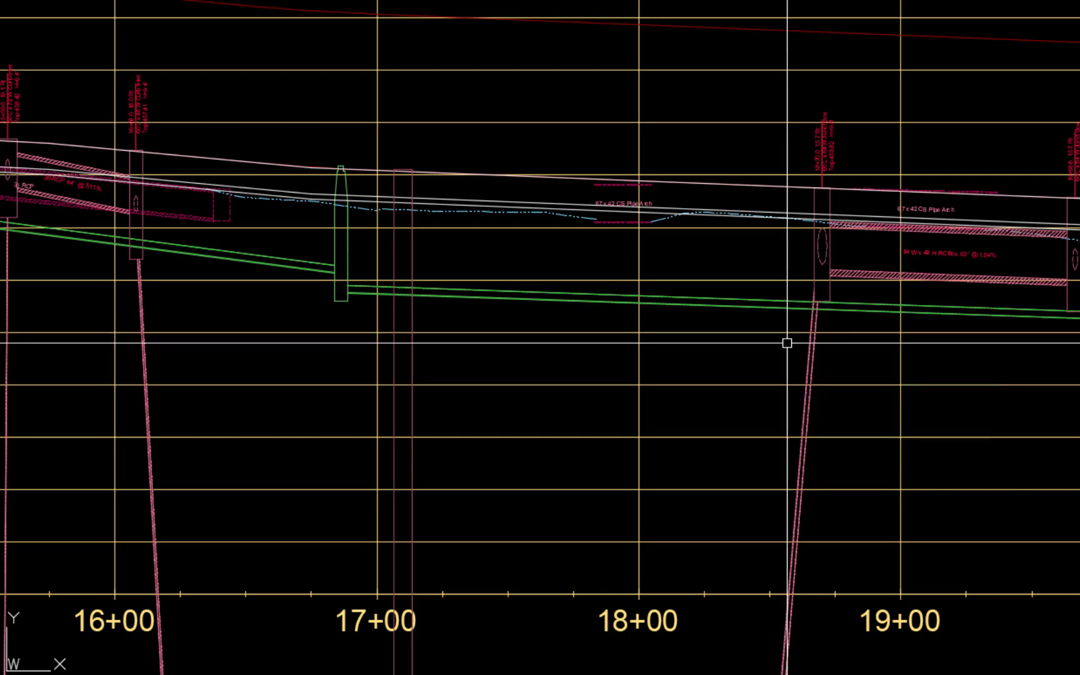
left_click(813, 412)
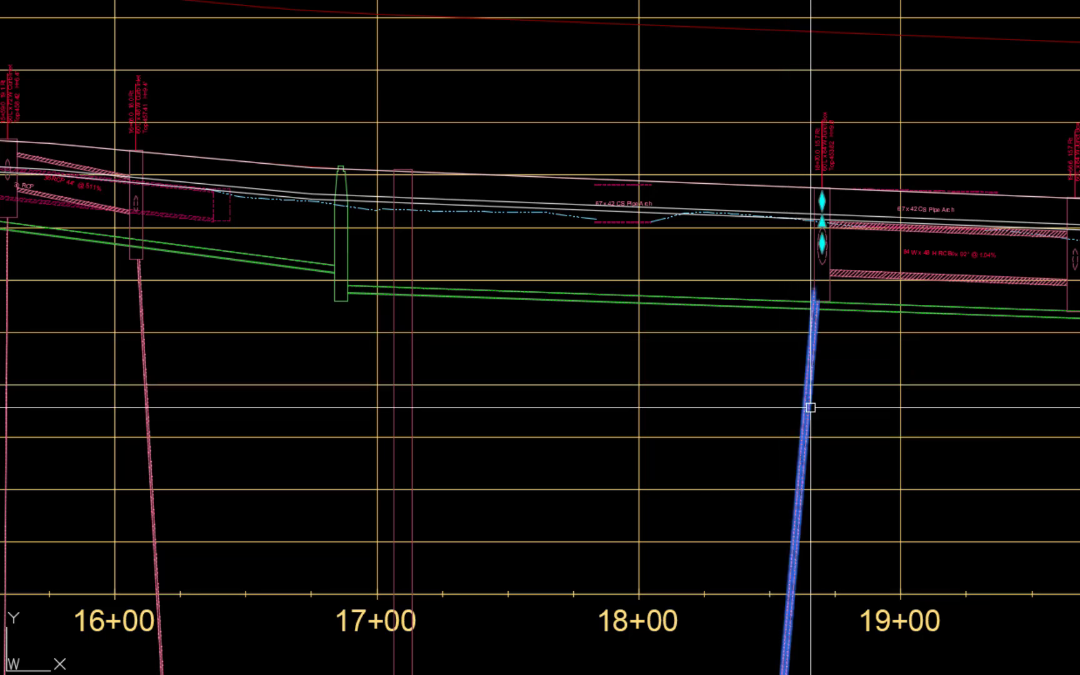
right_click(867, 419)
left_click(936, 300)
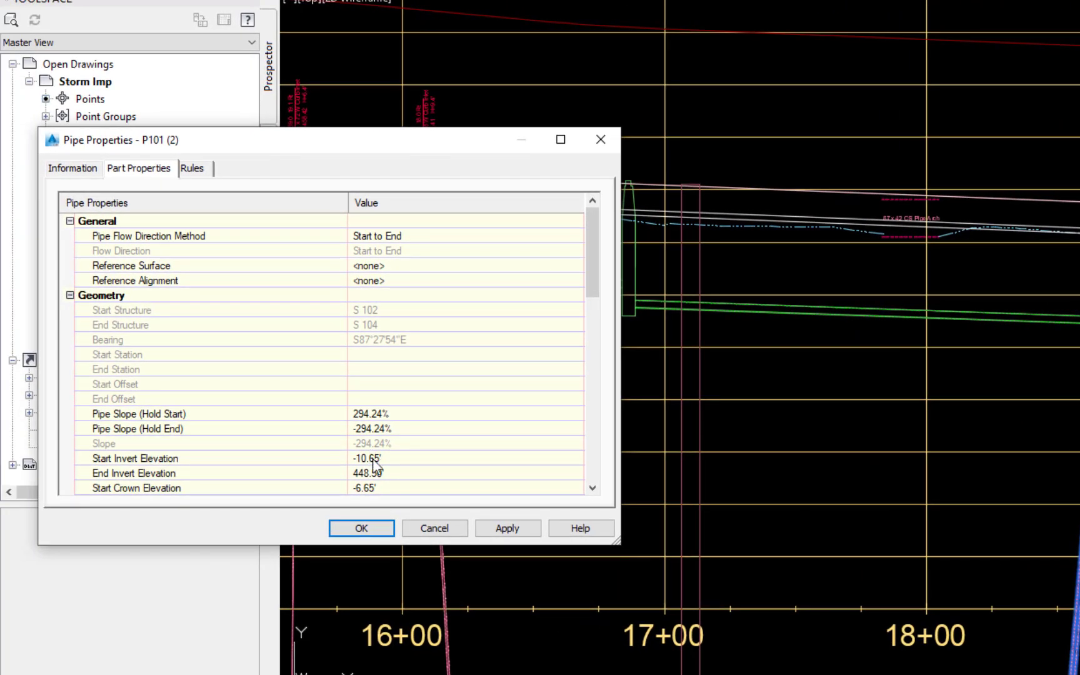
left_click(372, 459)
type("4")
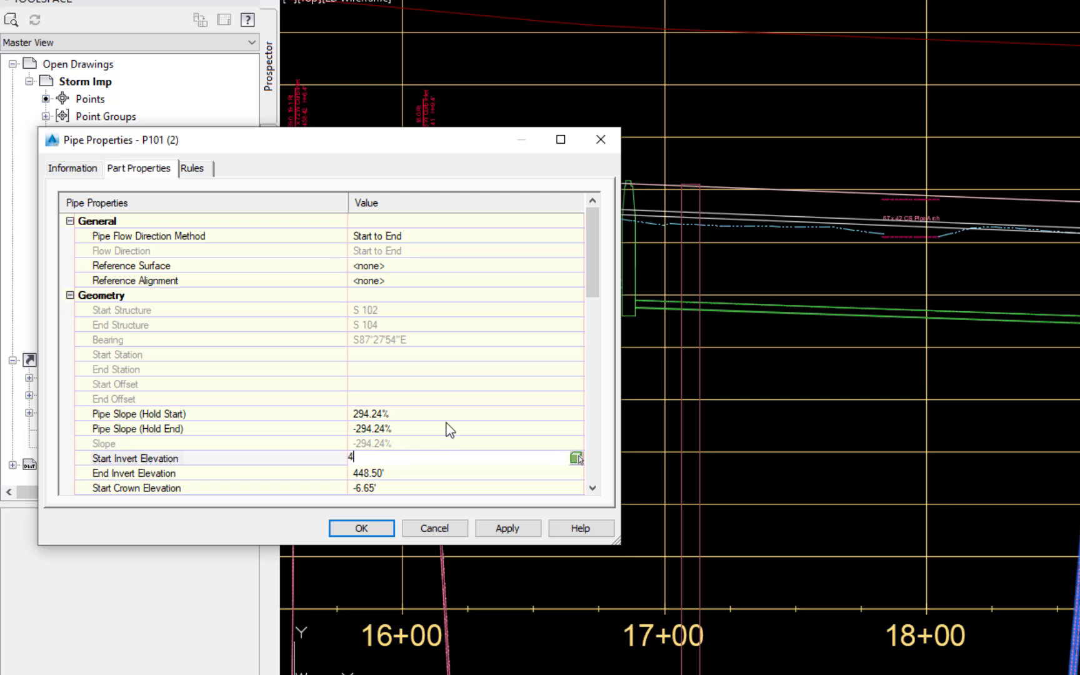
type("49")
key("Return")
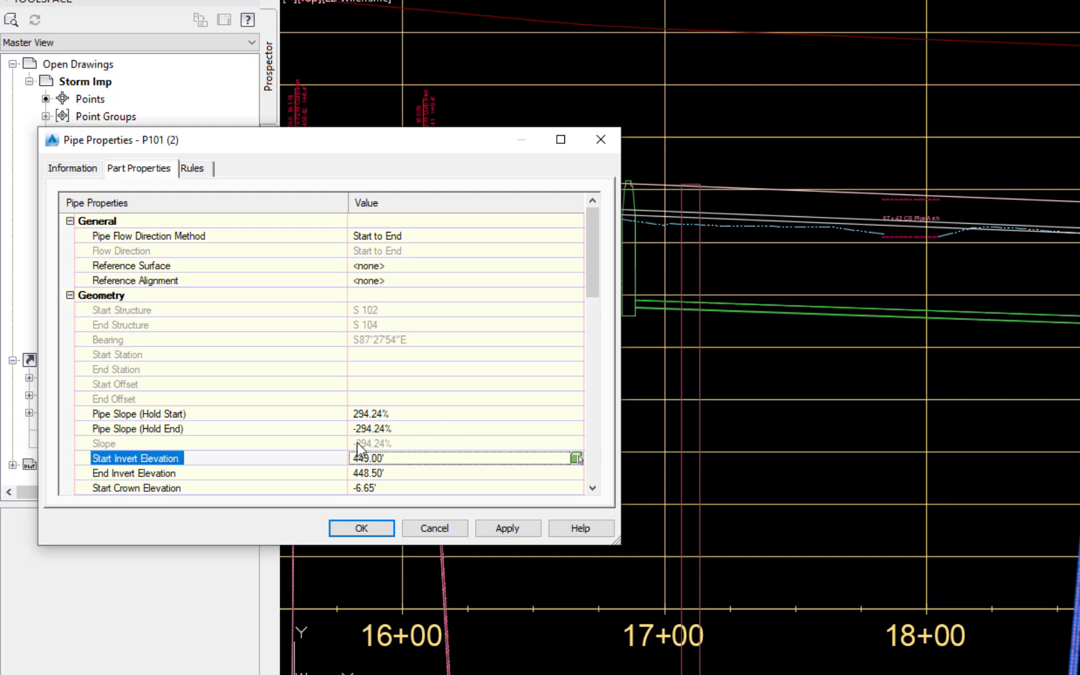
left_click(503, 531)
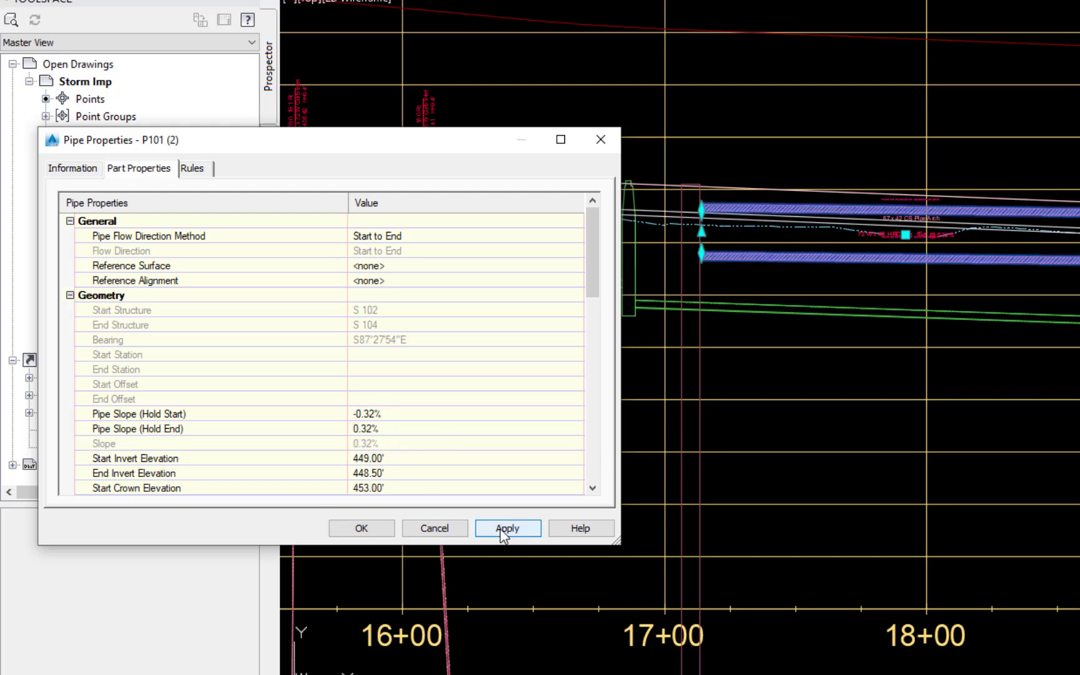
left_click(353, 530)
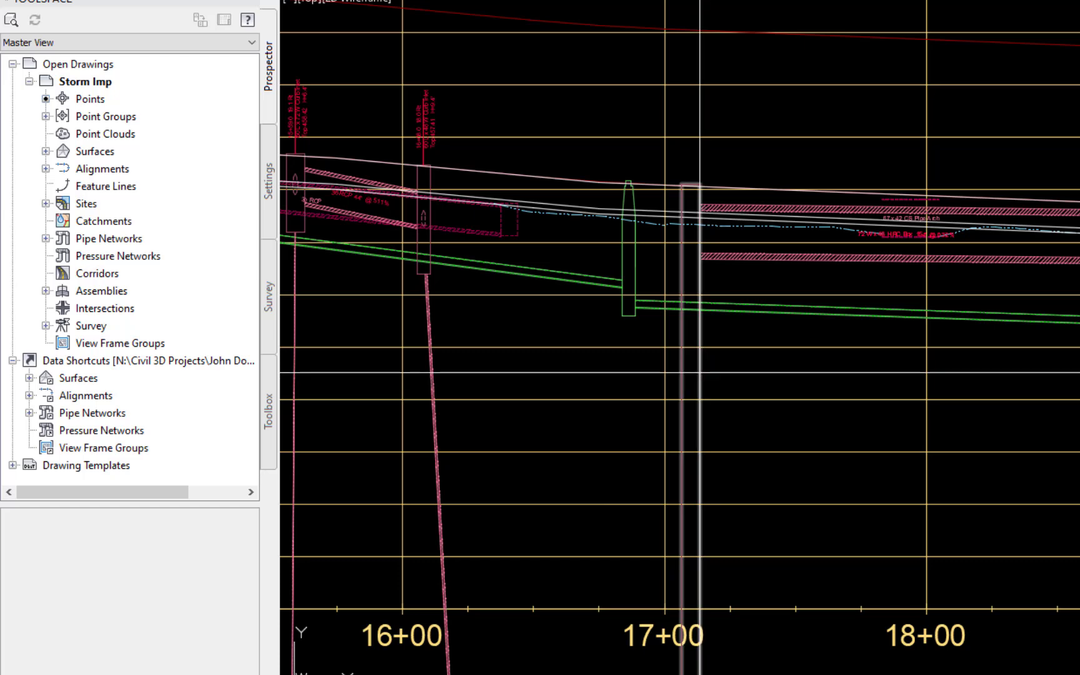
- Set the invert elevations of all three pipes connected to the structure just past station 17+00 to 449.00' and apply them
left_click(695, 400)
right_click(779, 383)
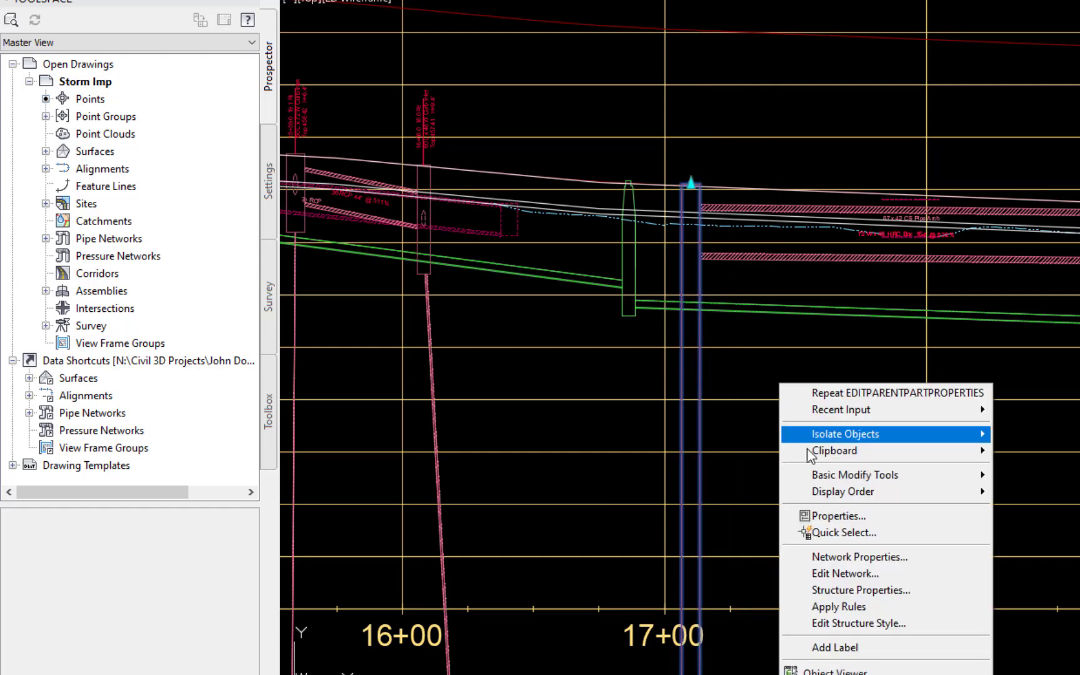
left_click(911, 591)
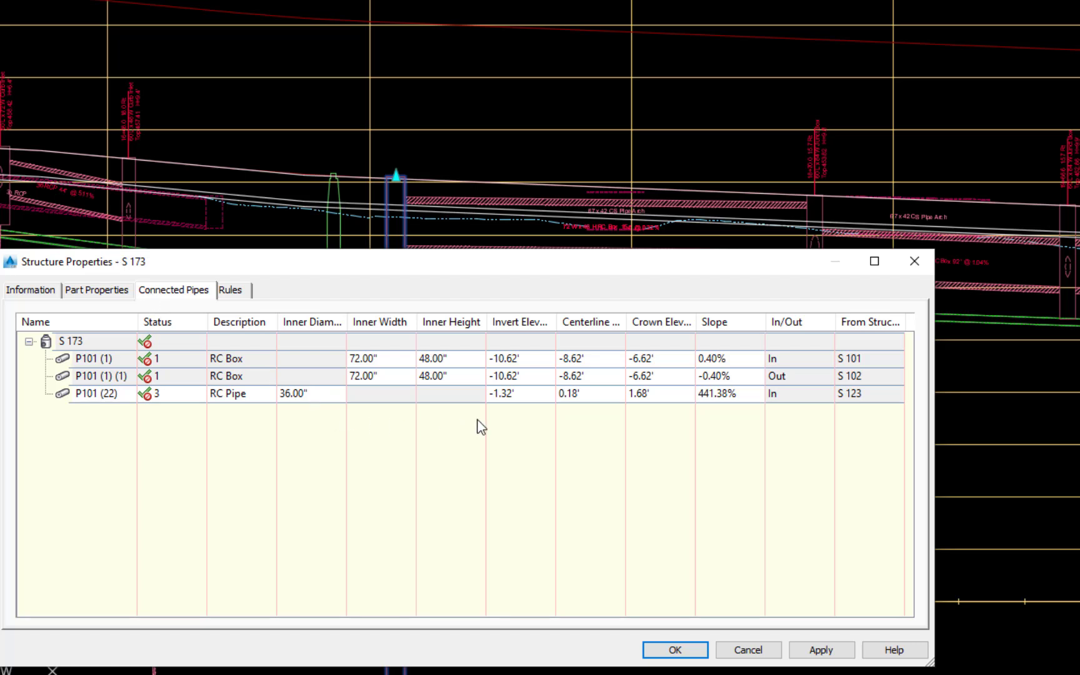
double_click(530, 358)
type("449")
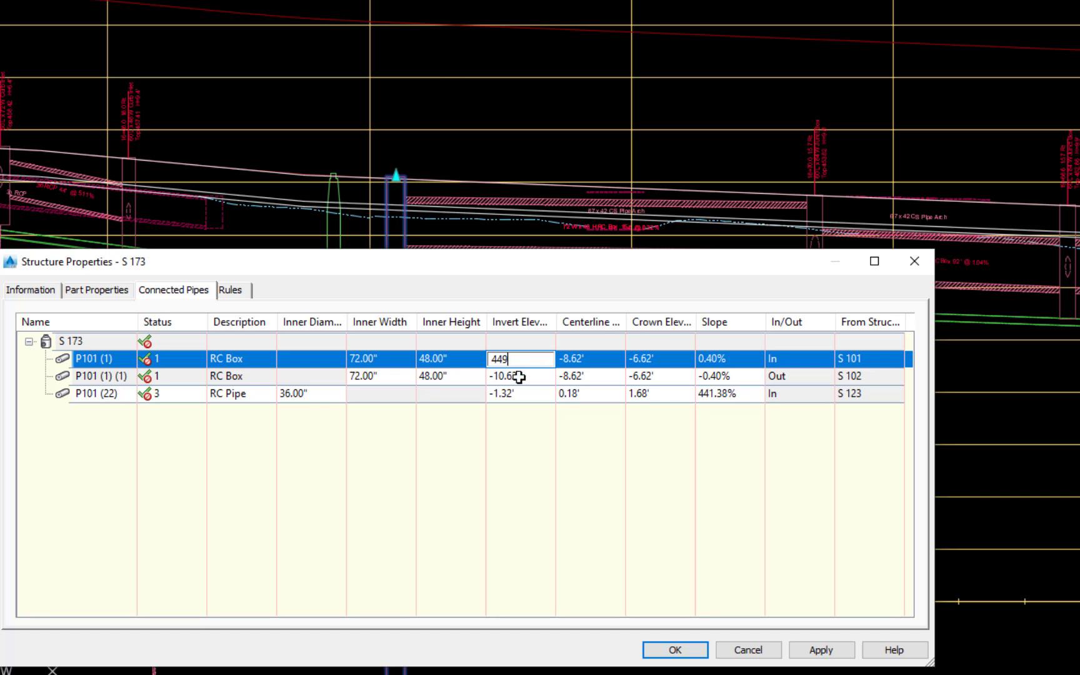
double_click(519, 376)
type("449")
double_click(517, 398)
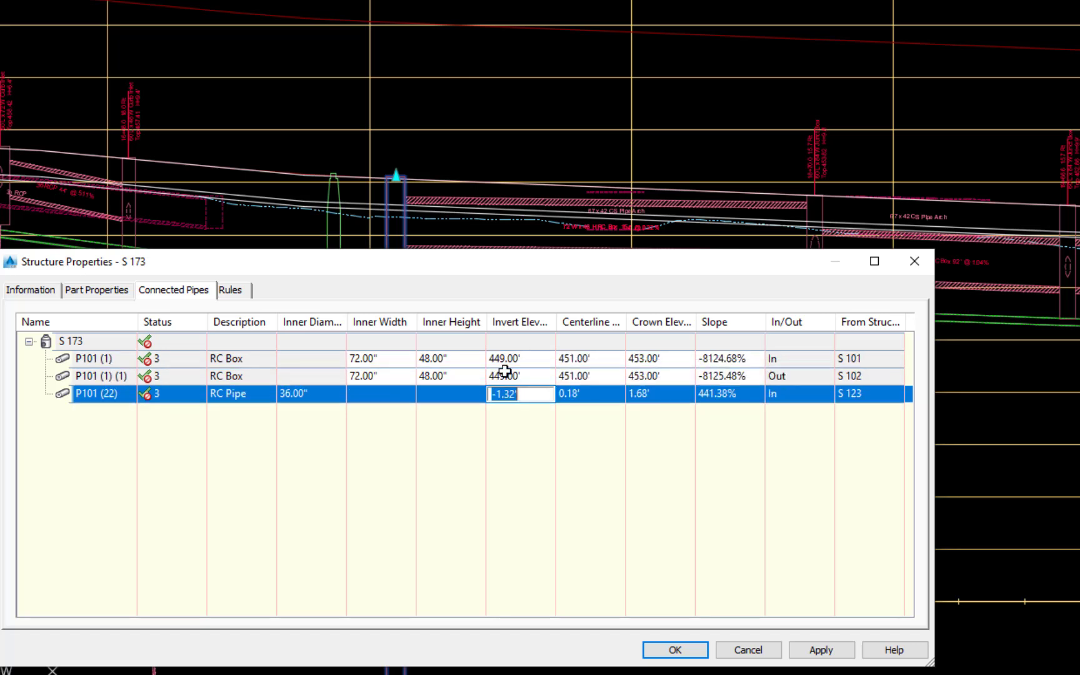
type("449")
left_click(833, 651)
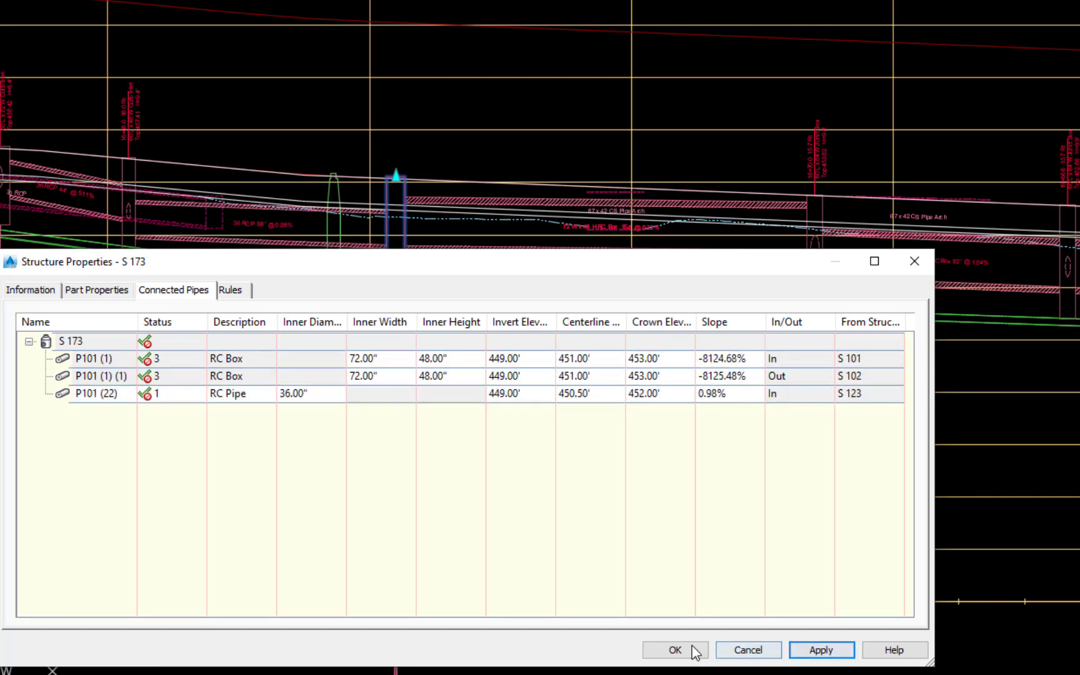
left_click(681, 652)
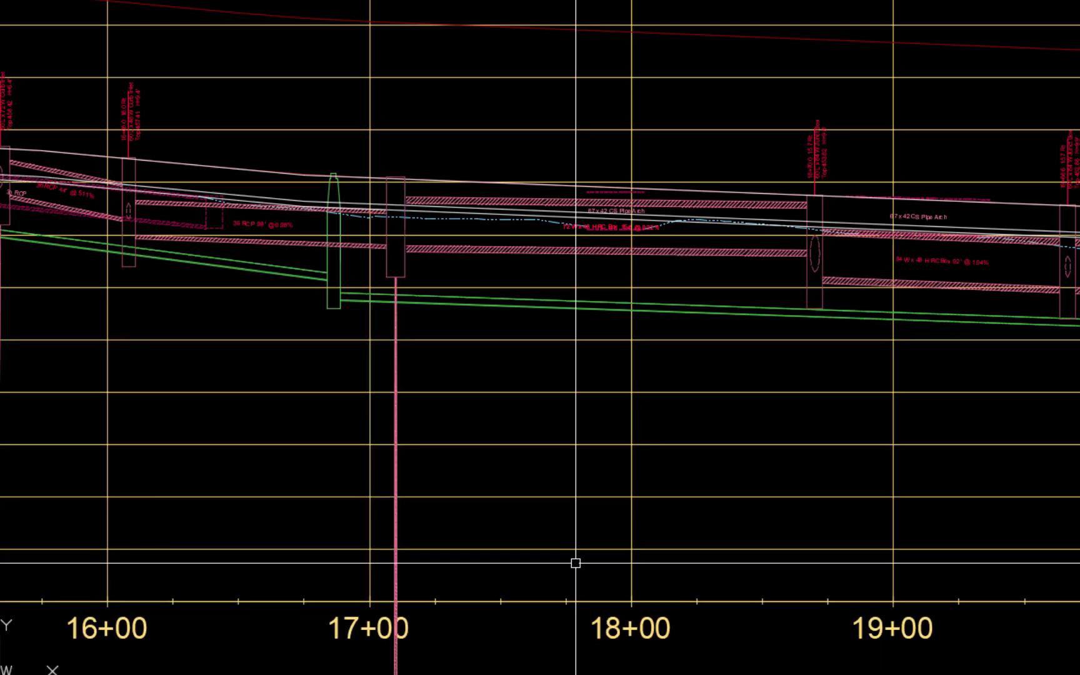
- Set the end invert elevation of RC box P101 (1) (1), between structures S 173 and S 102, to 449.00'
left_click(397, 356)
left_click(441, 431)
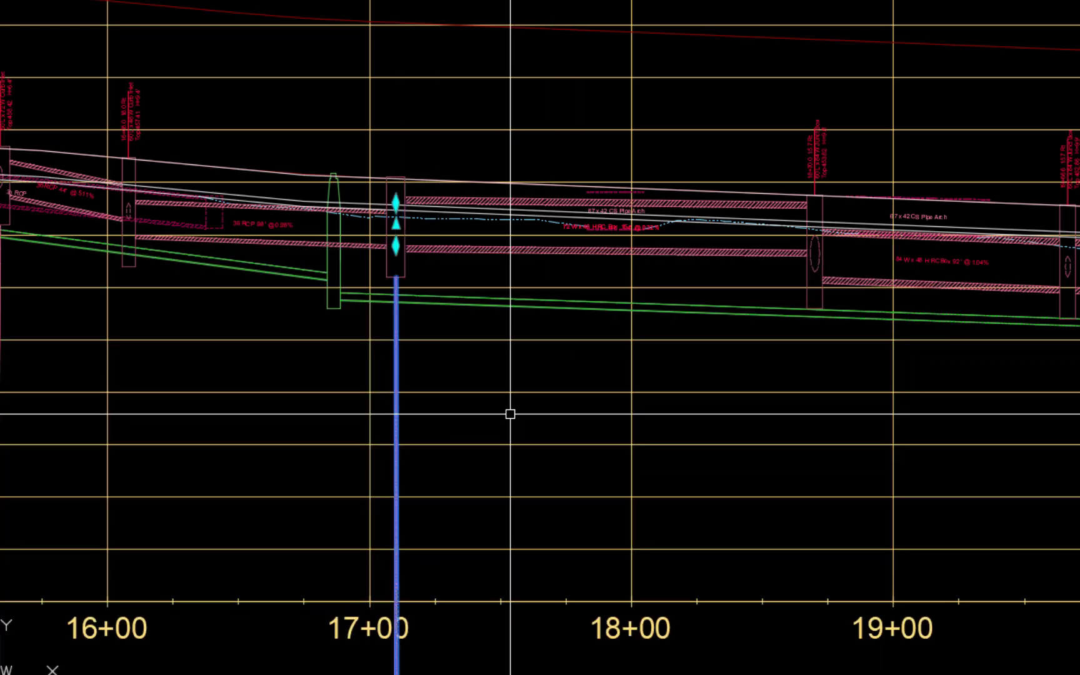
right_click(512, 413)
left_click(578, 292)
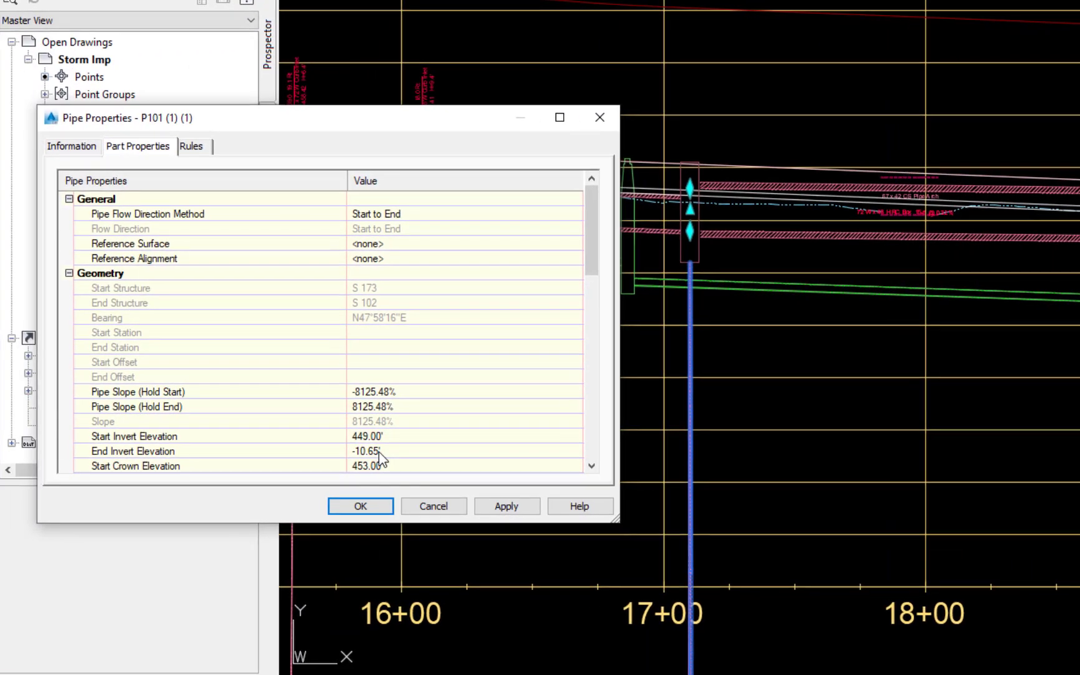
left_click(84, 466)
type("449")
key("Return")
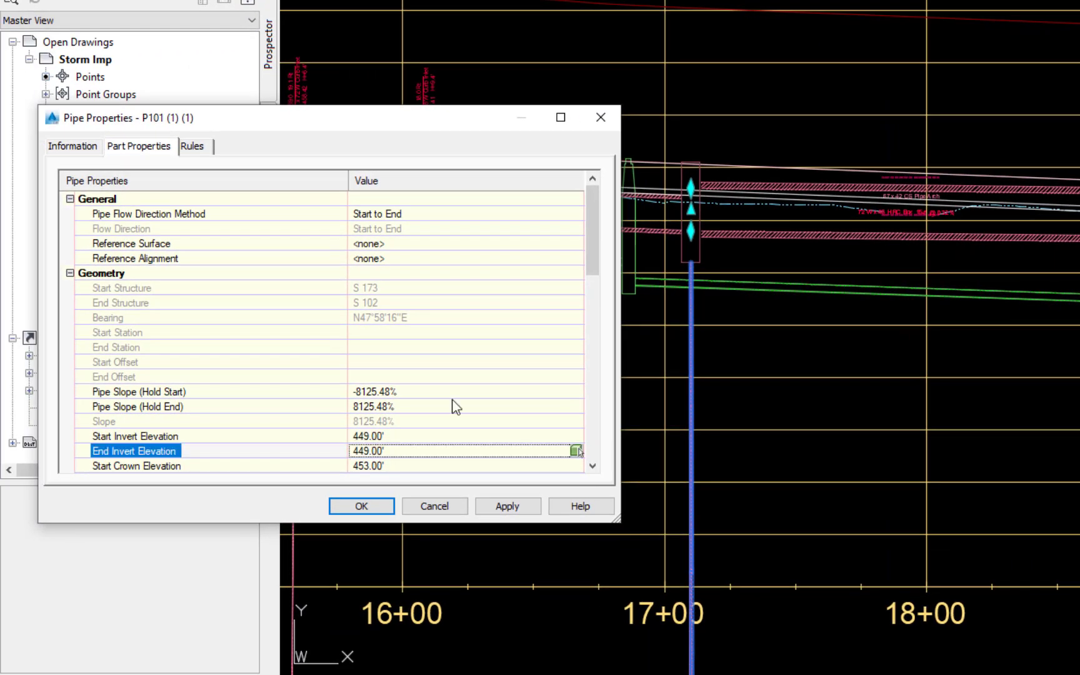
left_click(508, 506)
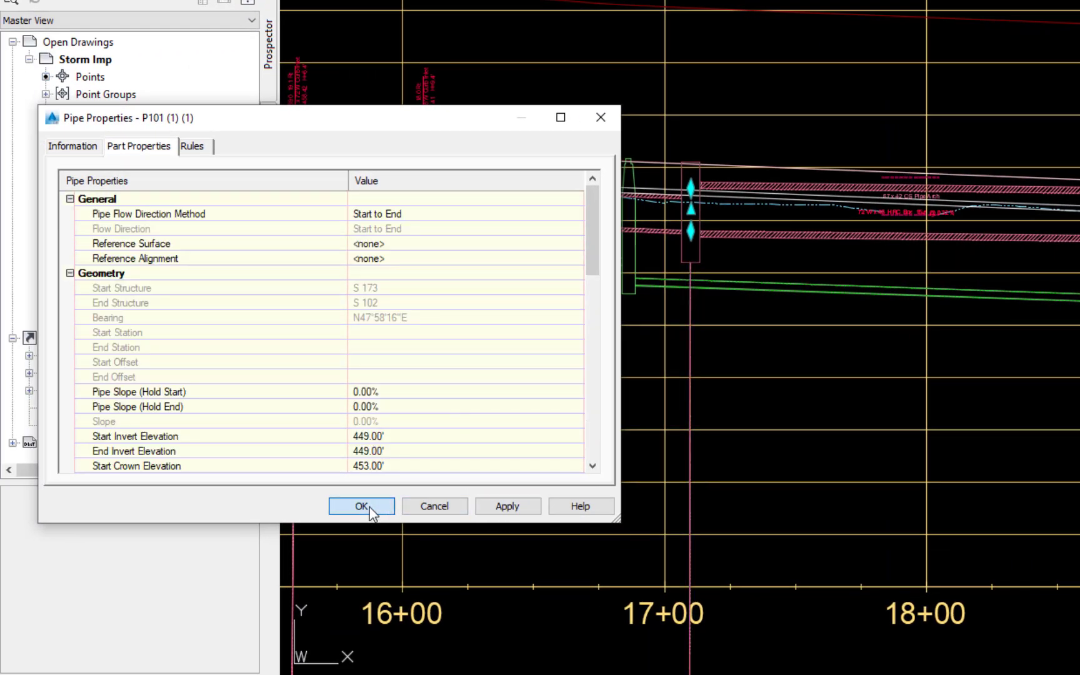
left_click(361, 507)
- Set the start invert elevation of RC box P101 (1), running from structure S 101 to S 173, to 449.00'
left_click(691, 348)
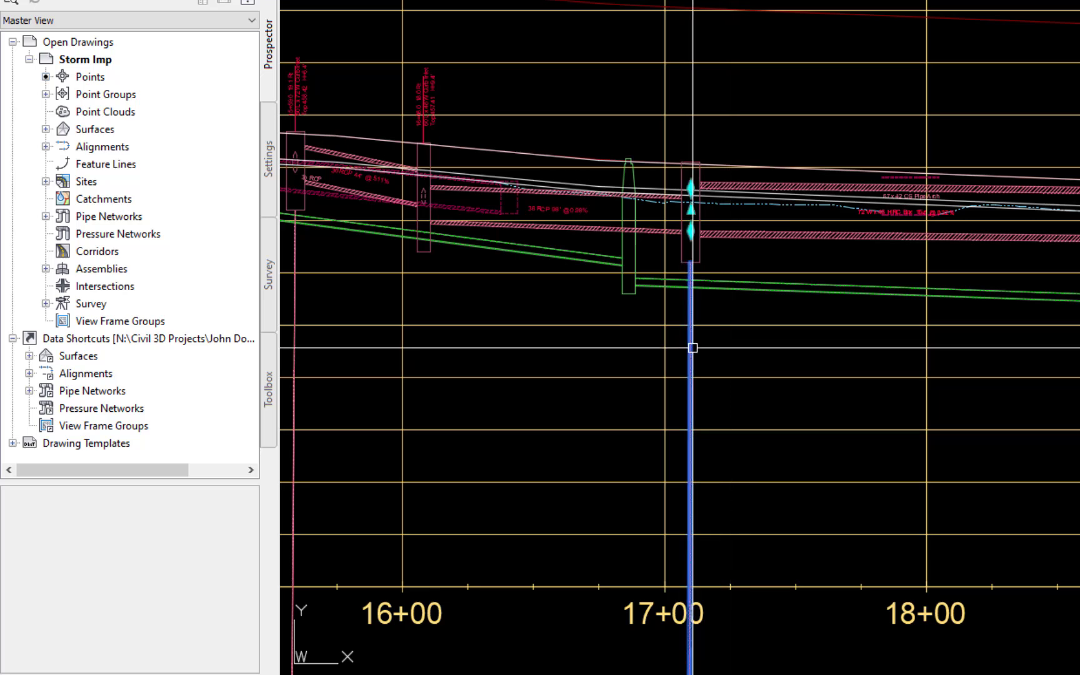
right_click(785, 354)
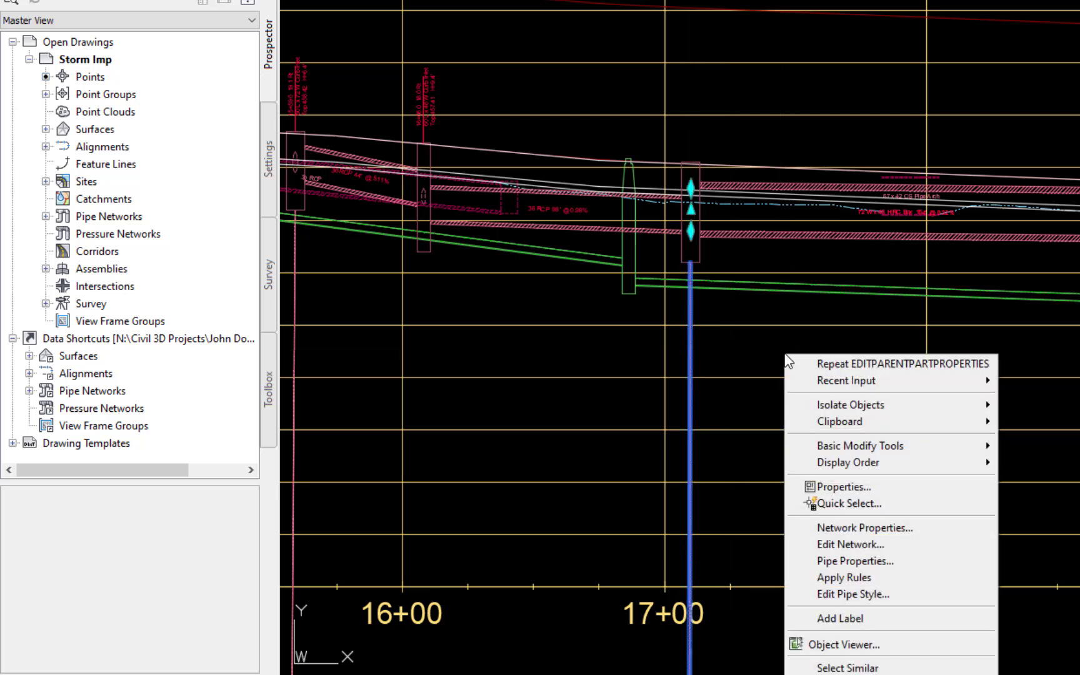
left_click(864, 561)
left_click(375, 435)
type("449")
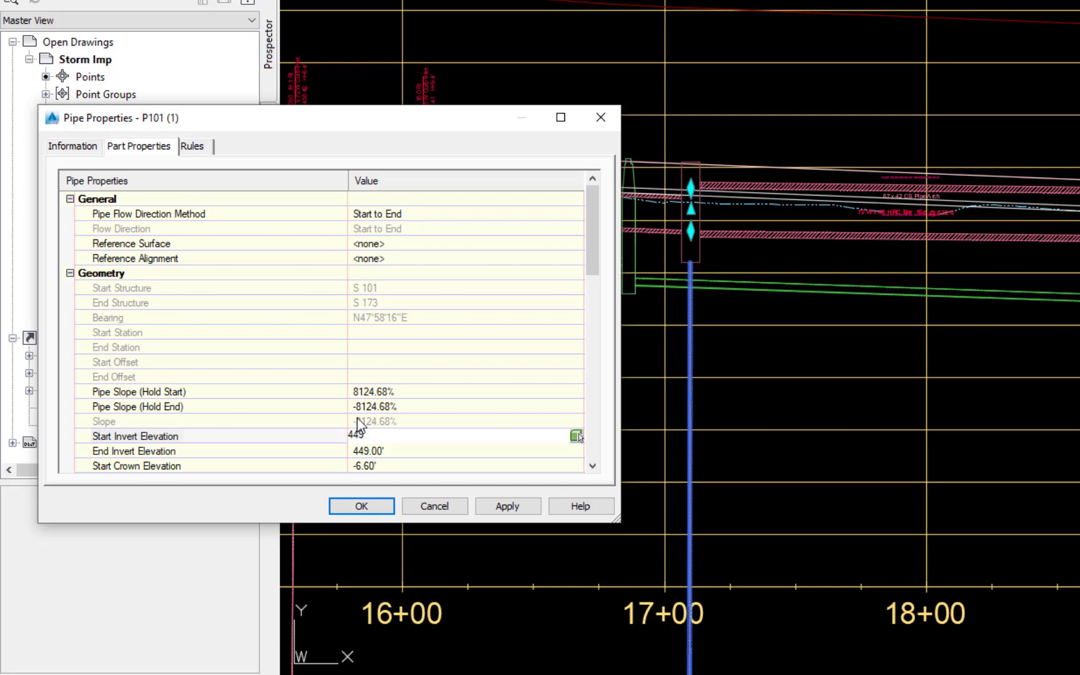
key("Return")
left_click(507, 506)
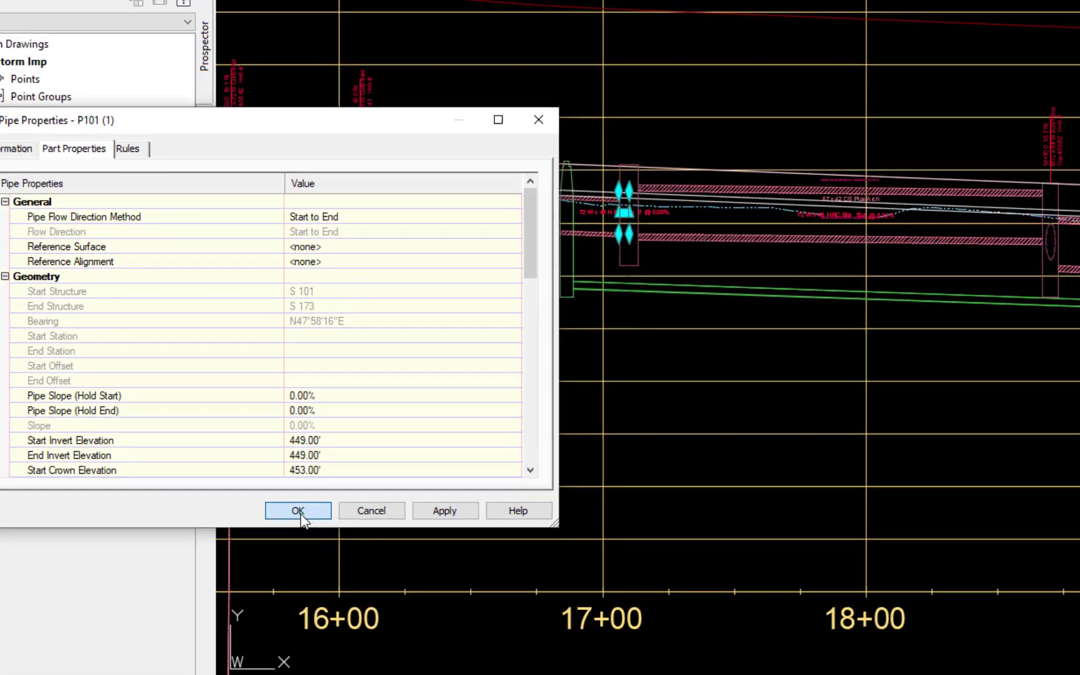
left_click(363, 507)
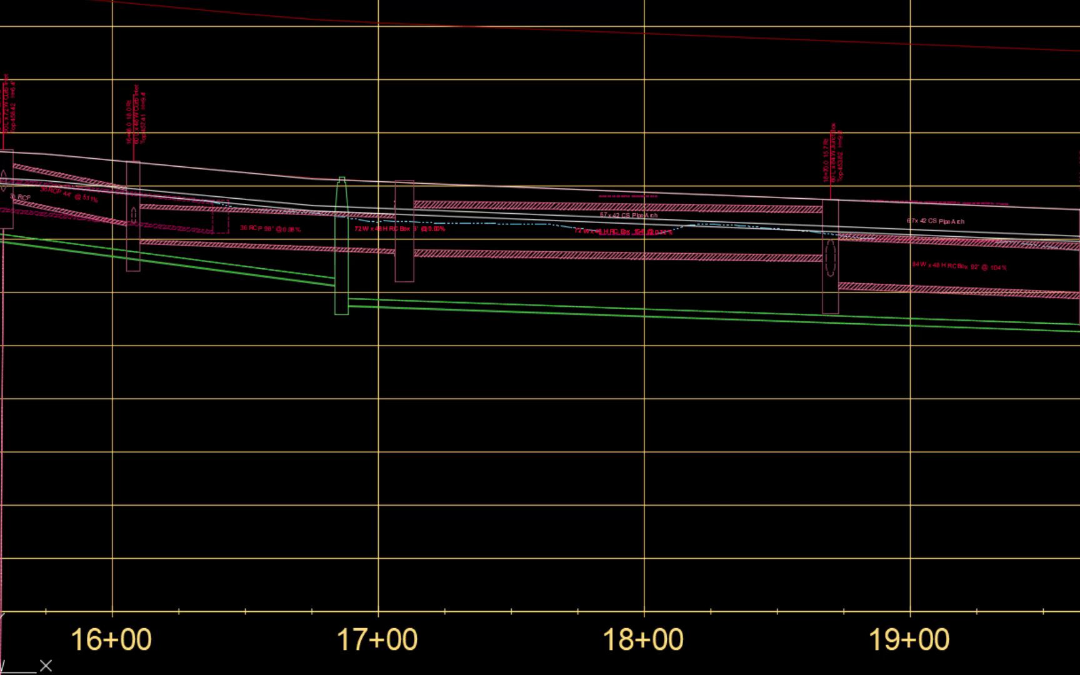
- Lower the invert of the 154-foot RC box at the 18+70.0 junction box, giving a slope of 1.85%
scroll(856, 309, "up", 3)
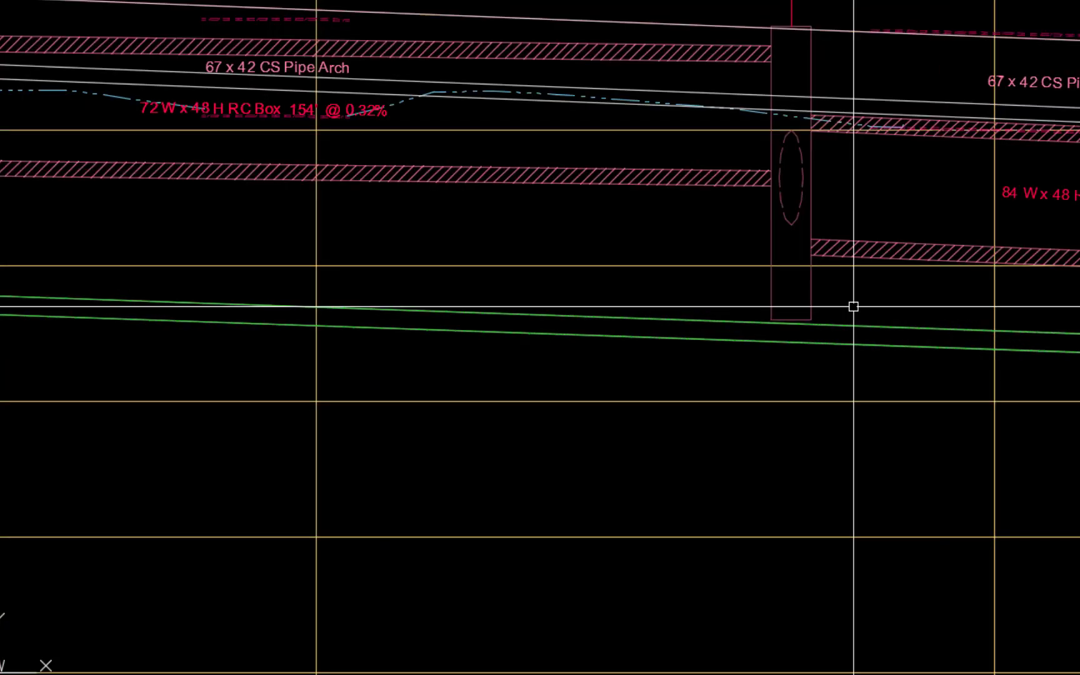
middle_click_drag(854, 306, 805, 495)
left_click(679, 370)
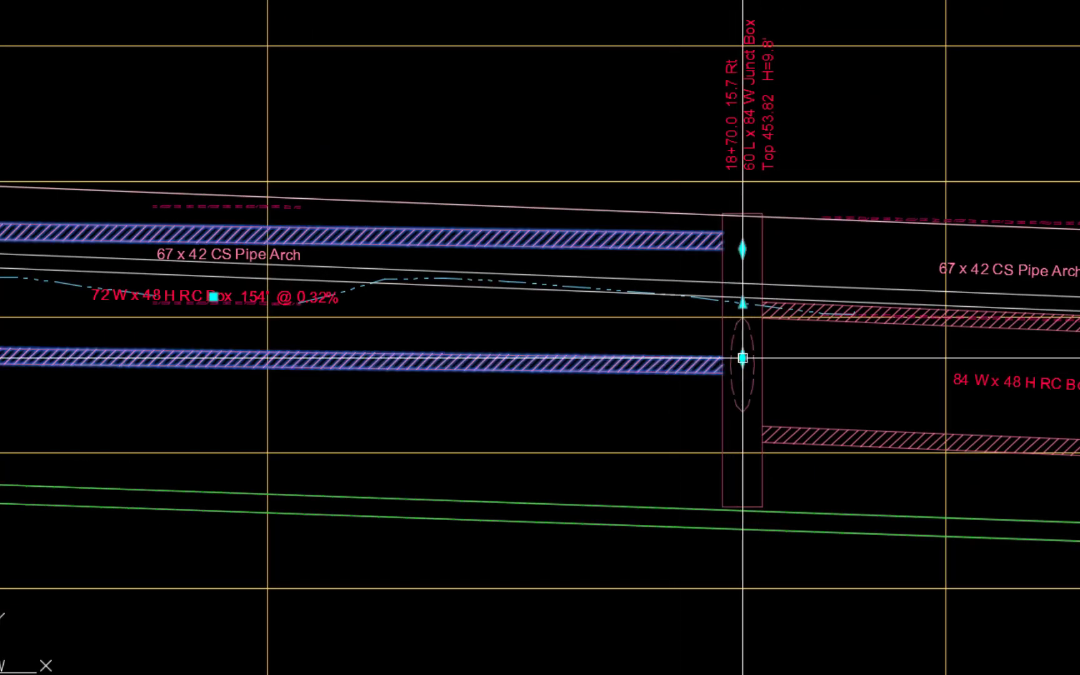
left_click(743, 362)
left_click(743, 423)
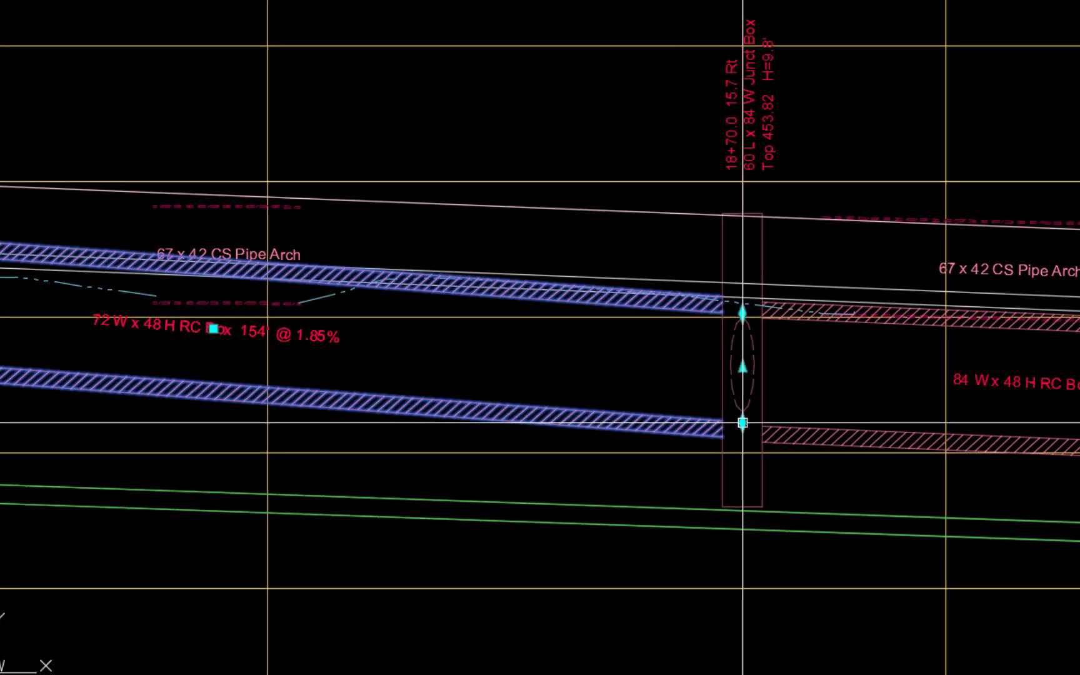
- Lower the crown of the 154-foot RC box at its upstream end, beside the structure just past station 17+00
middle_click_drag(195, 444, 1013, 544)
left_click(502, 335)
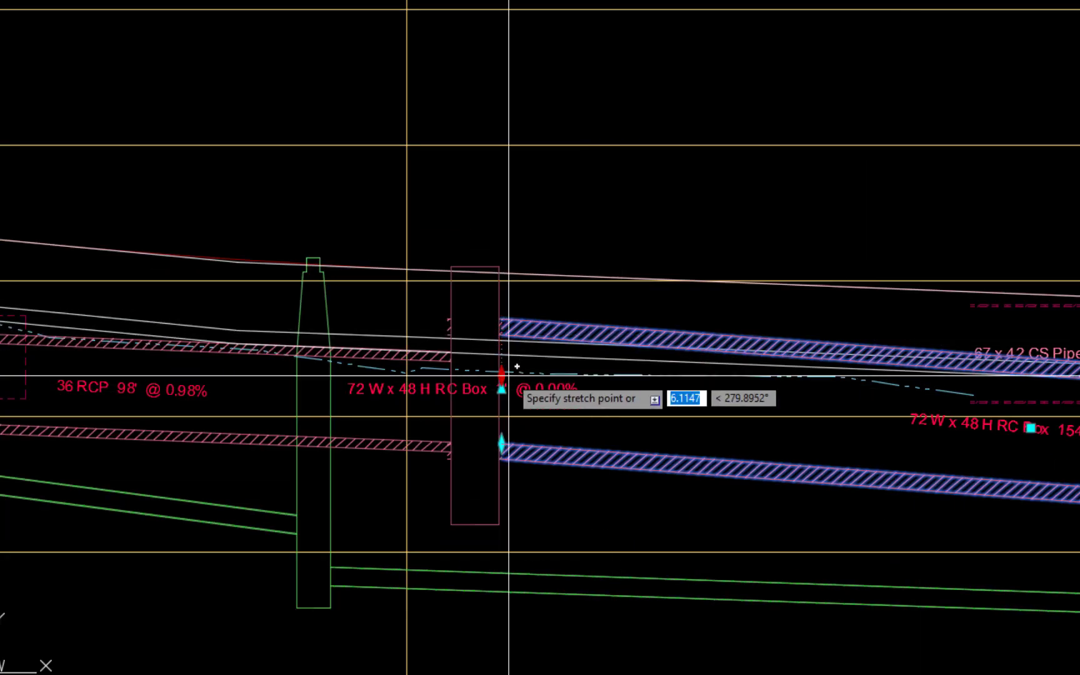
left_click(506, 376)
- Lower the crowns at both ends of the 3-foot RC box to line up with the adjoining 154-foot box, then clear the selection
scroll(499, 322, "up", 3)
left_click(509, 346)
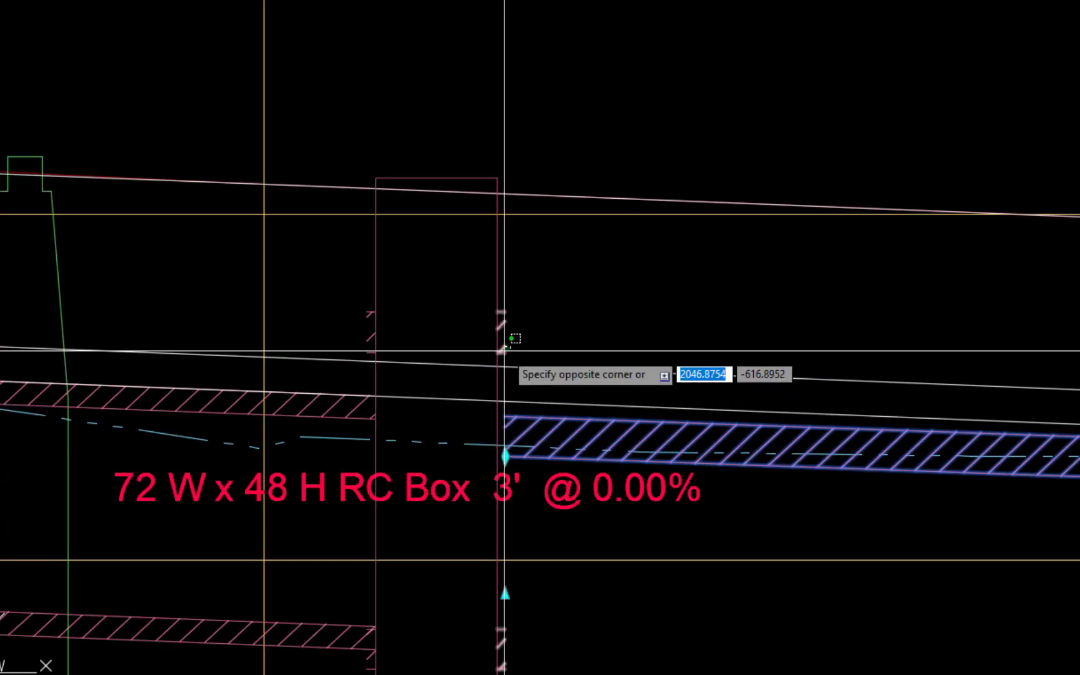
left_click(505, 351)
left_click(505, 352)
left_click(499, 448)
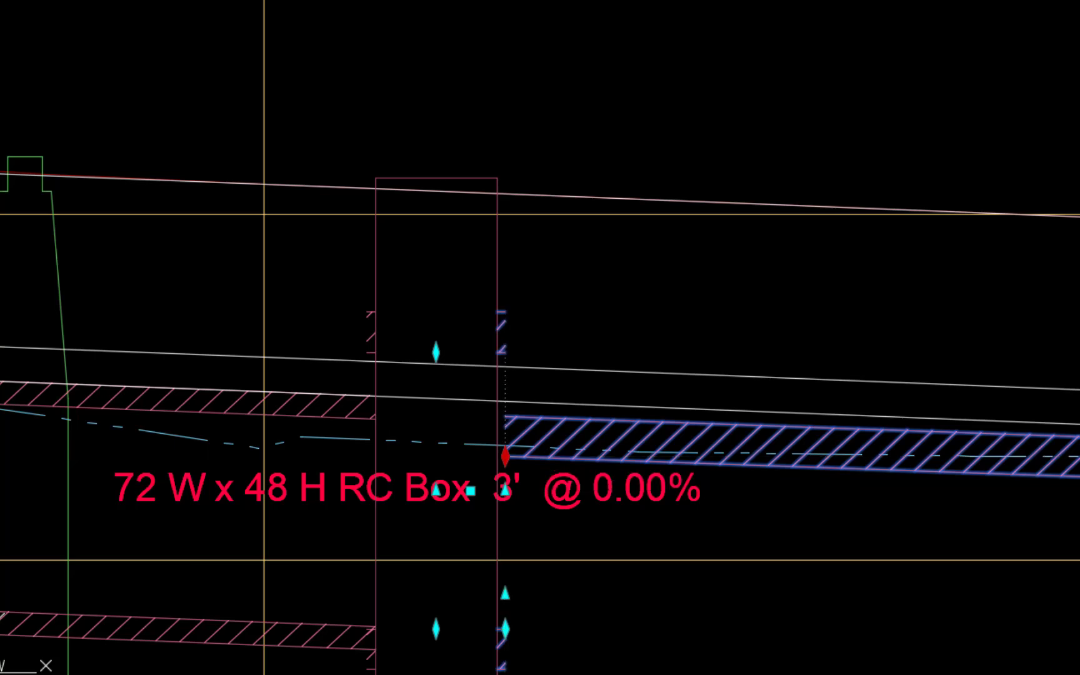
left_click(436, 353)
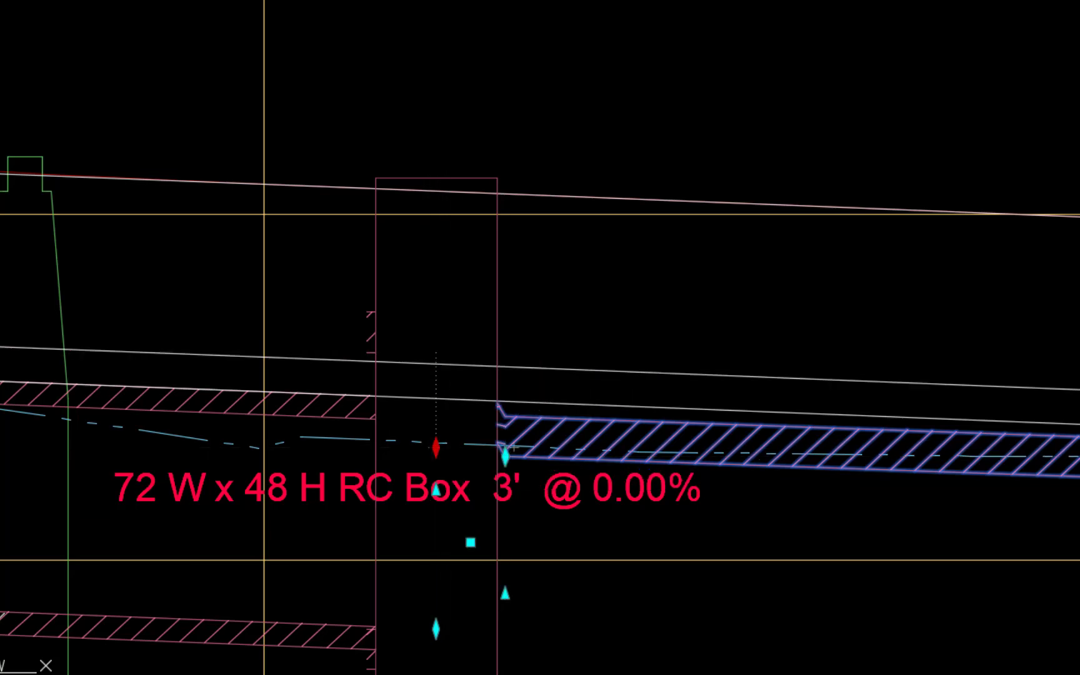
left_click(436, 447)
key("Escape")
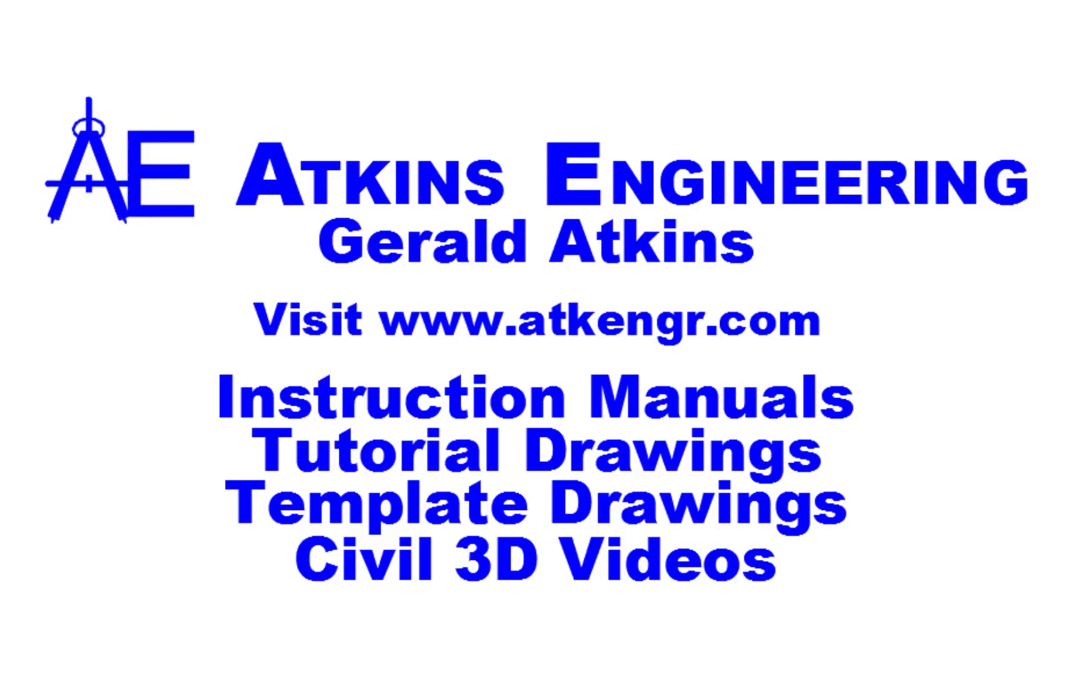